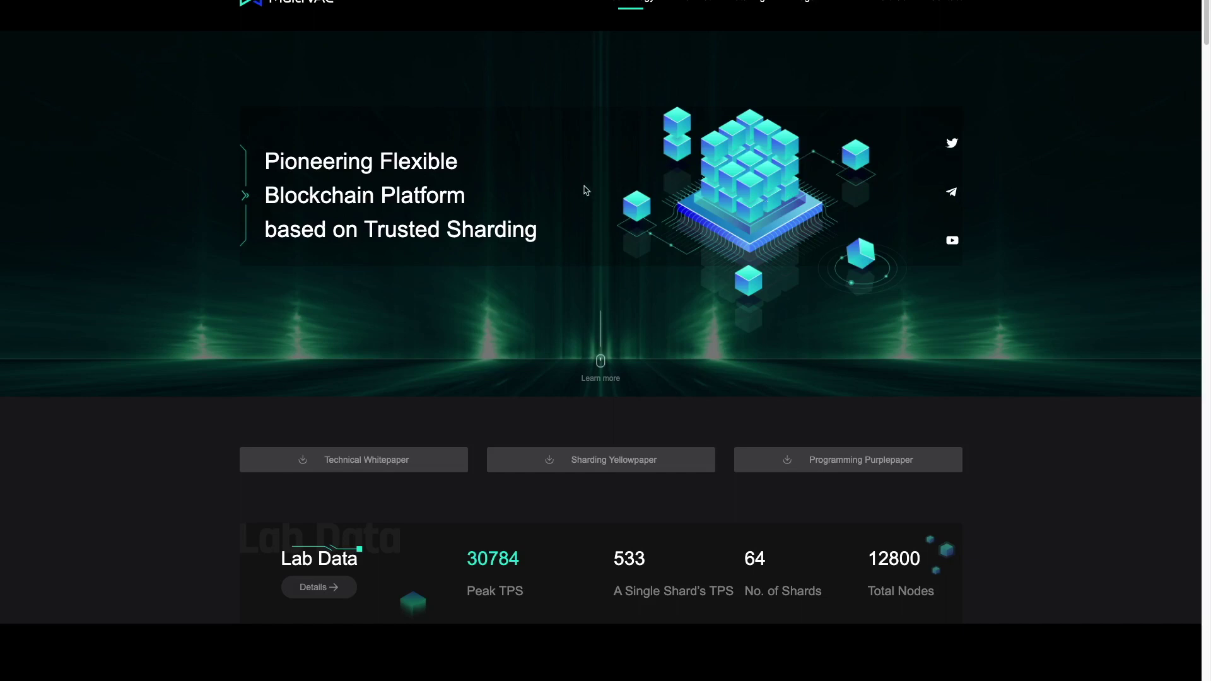
Step: Leave the full-screen view of the MultiVAC website and hide its window to reveal the presentation slides
scroll(590, 189, "up", 1)
key("ctrl+super+f")
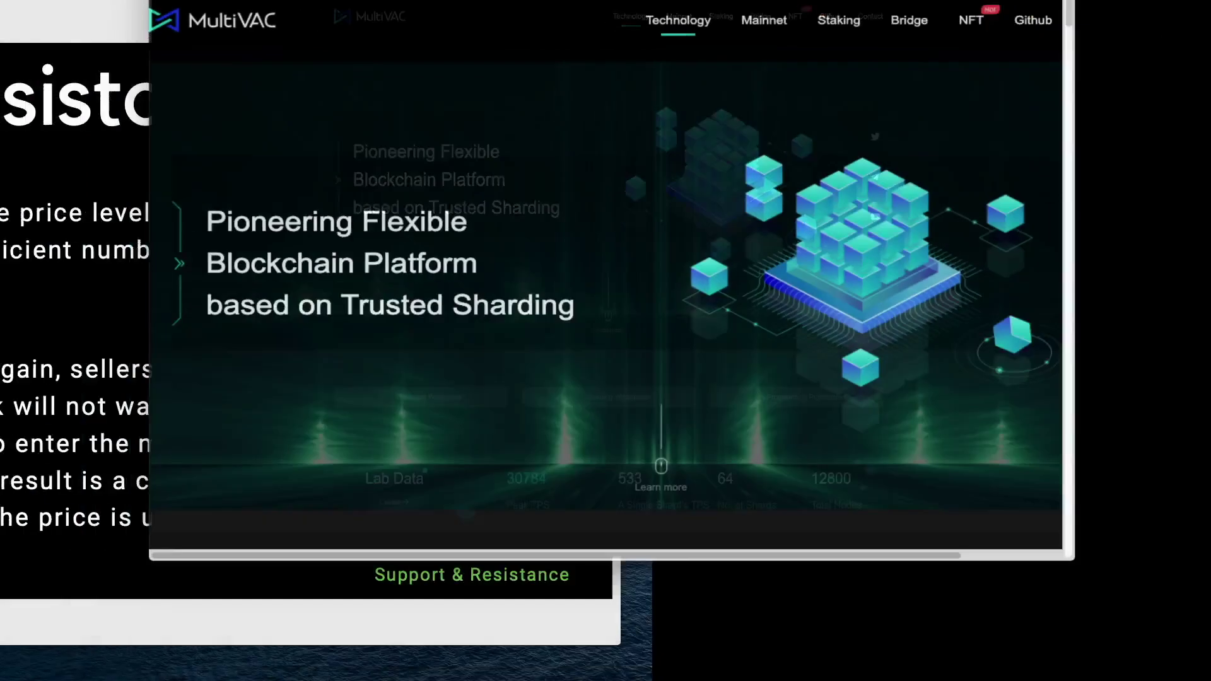
key("super+h")
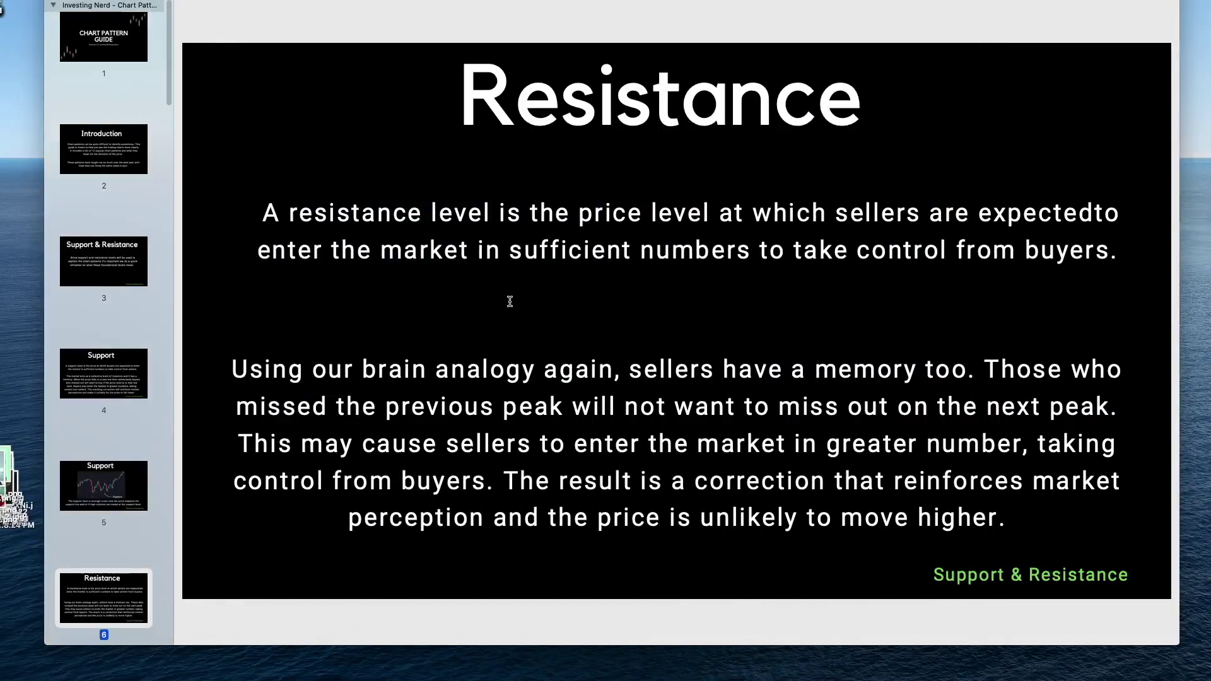
Step: Page through the chart pattern slides from Resistance past Cup & Handle to Falling Wedge
key("Down")
key("Down")
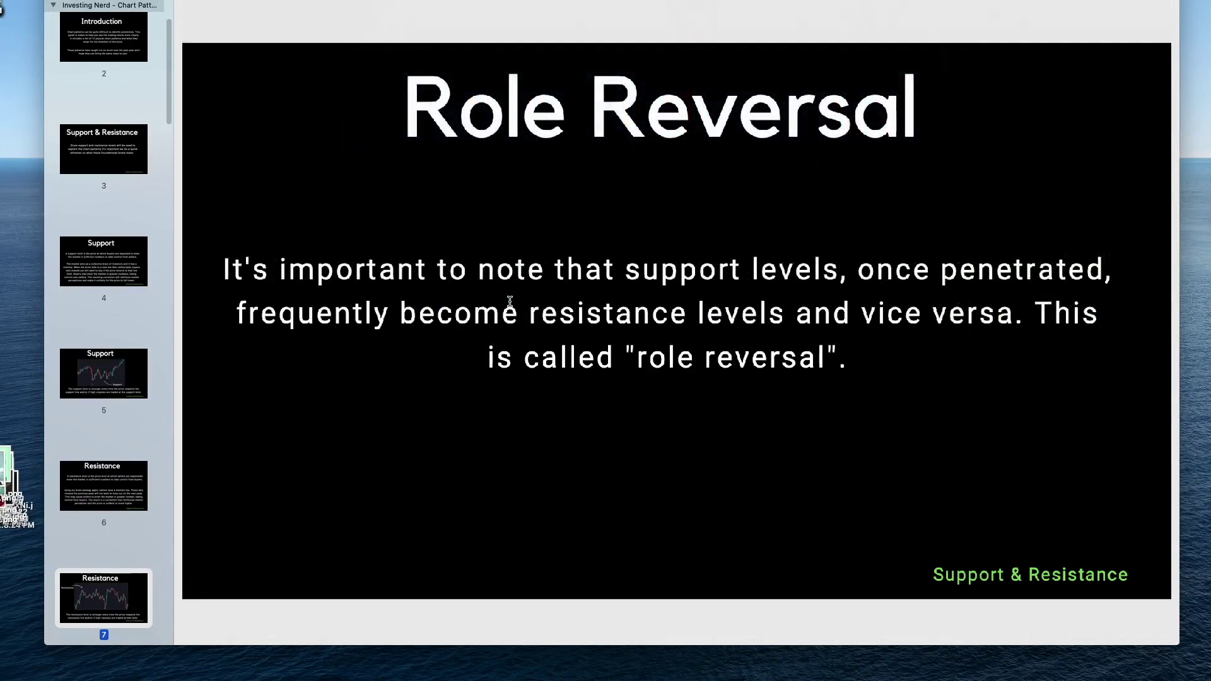
key("Down")
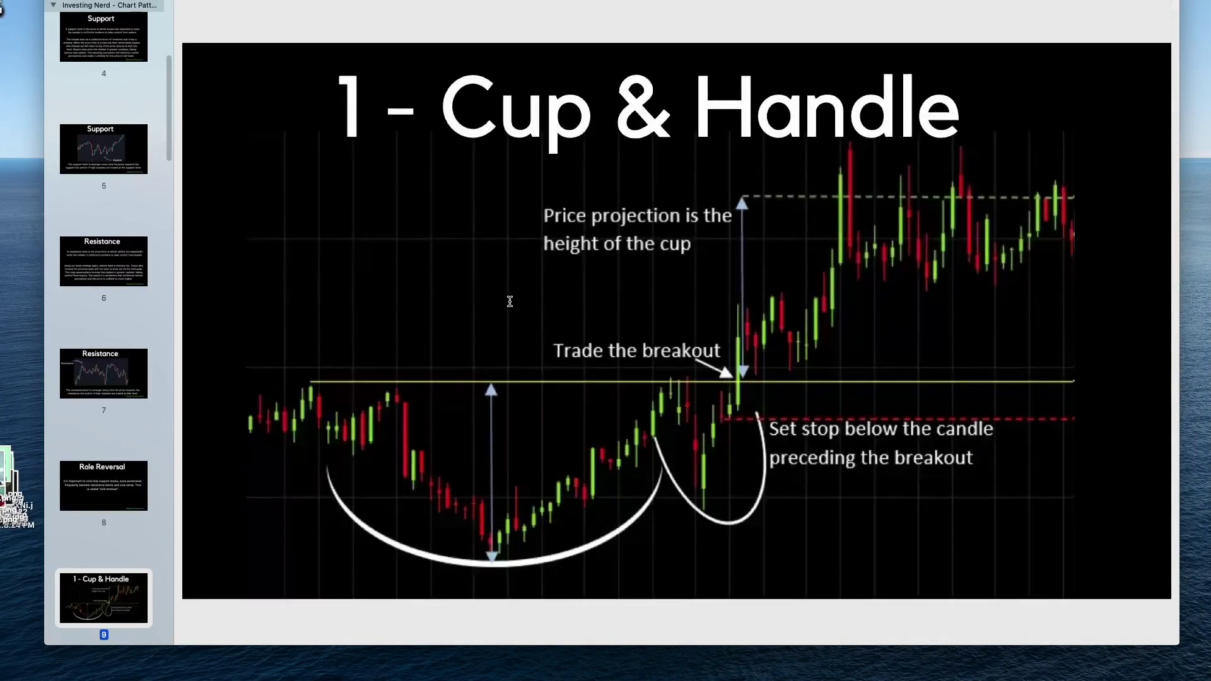
key("Down")
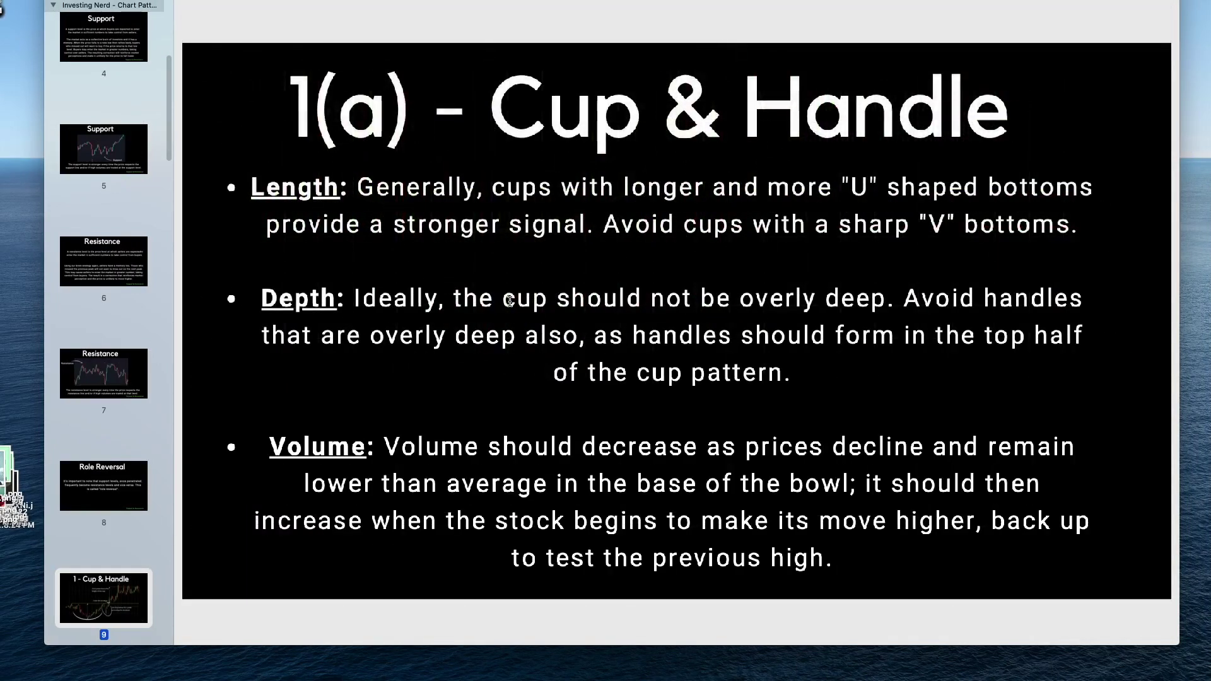
key("Down")
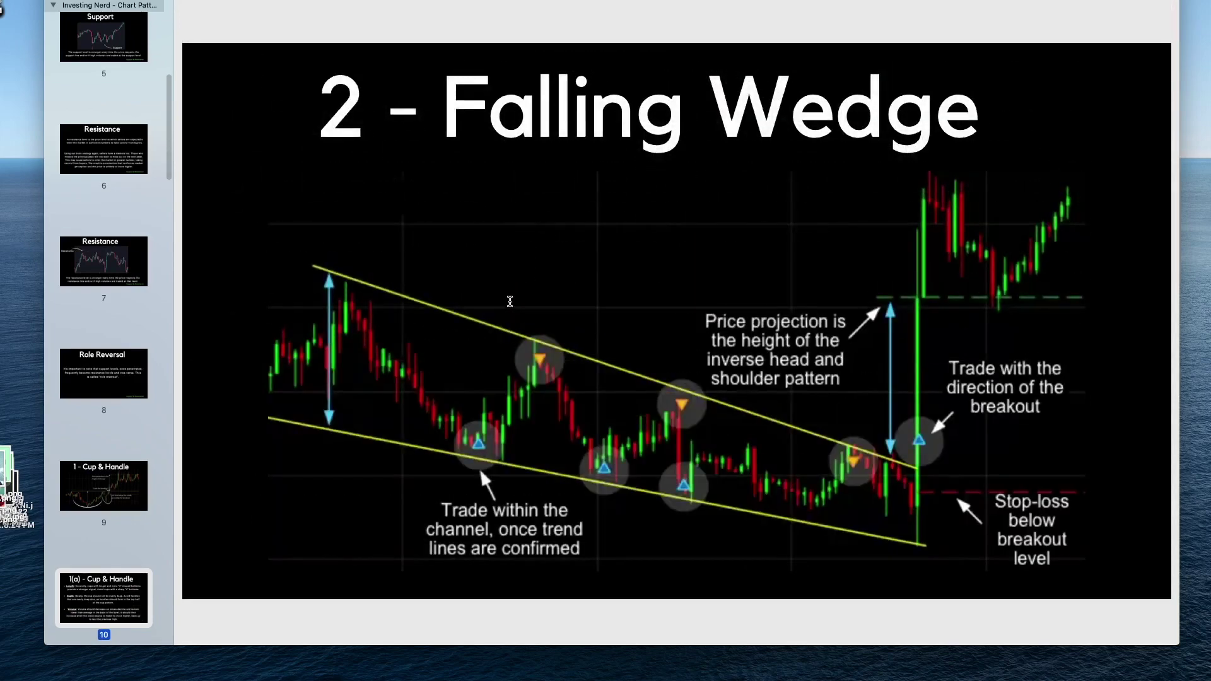
key("Down")
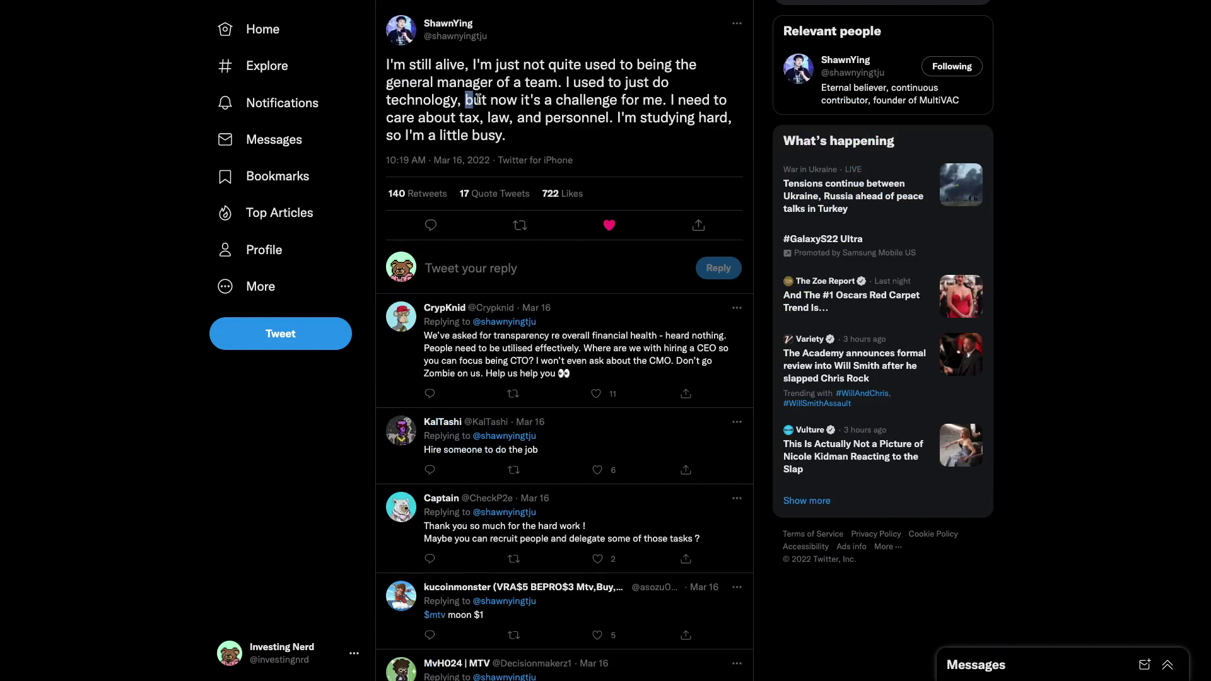
Step: Read the MultiVAC founder's tweet, highlighting the passage "I used to just do technology, but now it's a challenge"
left_click_drag(465, 100, 524, 124)
left_click(523, 124)
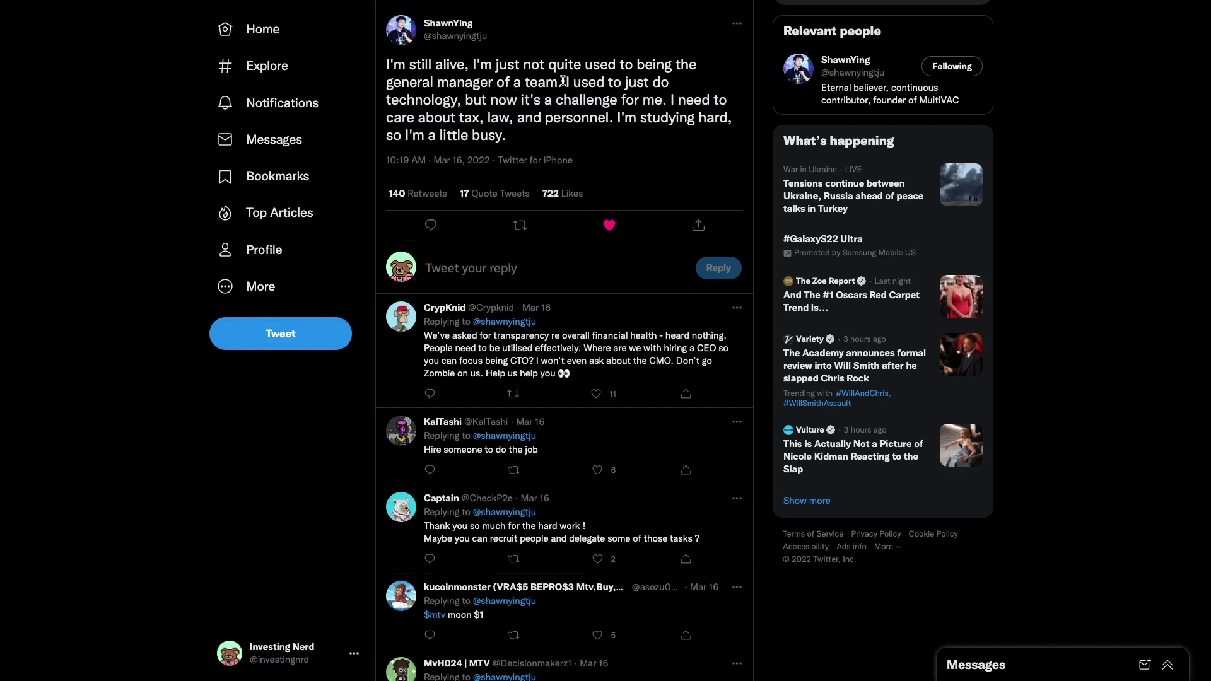
left_click_drag(564, 80, 617, 99)
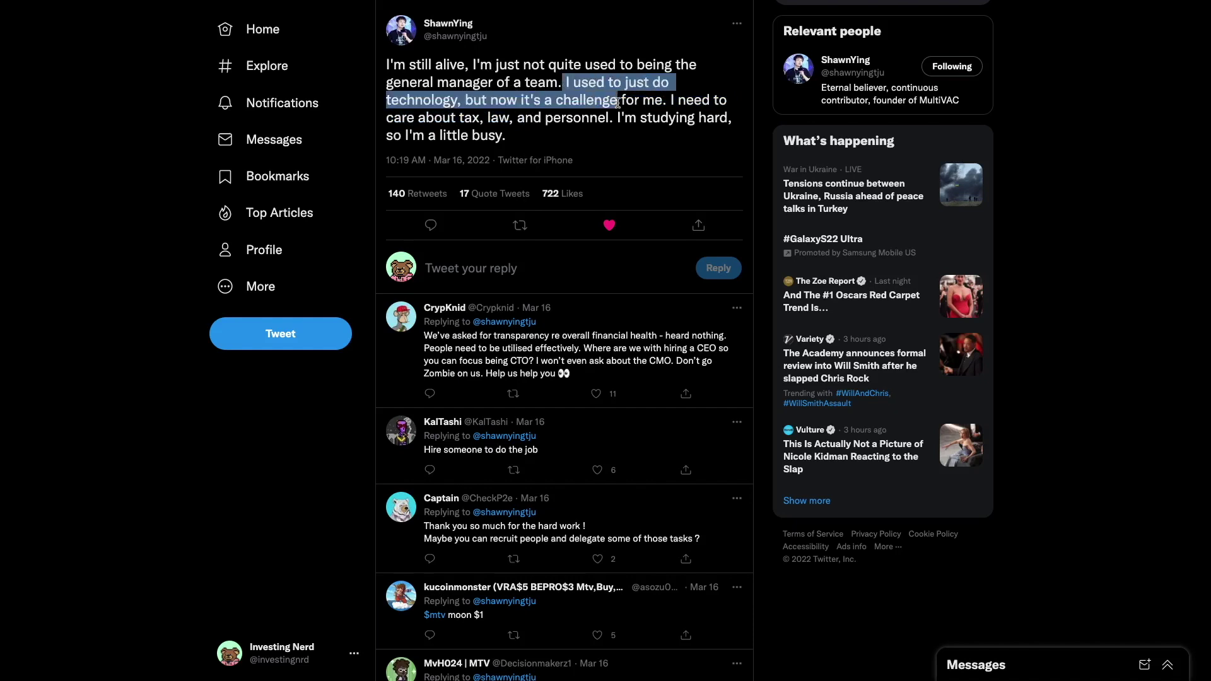
left_click(617, 105)
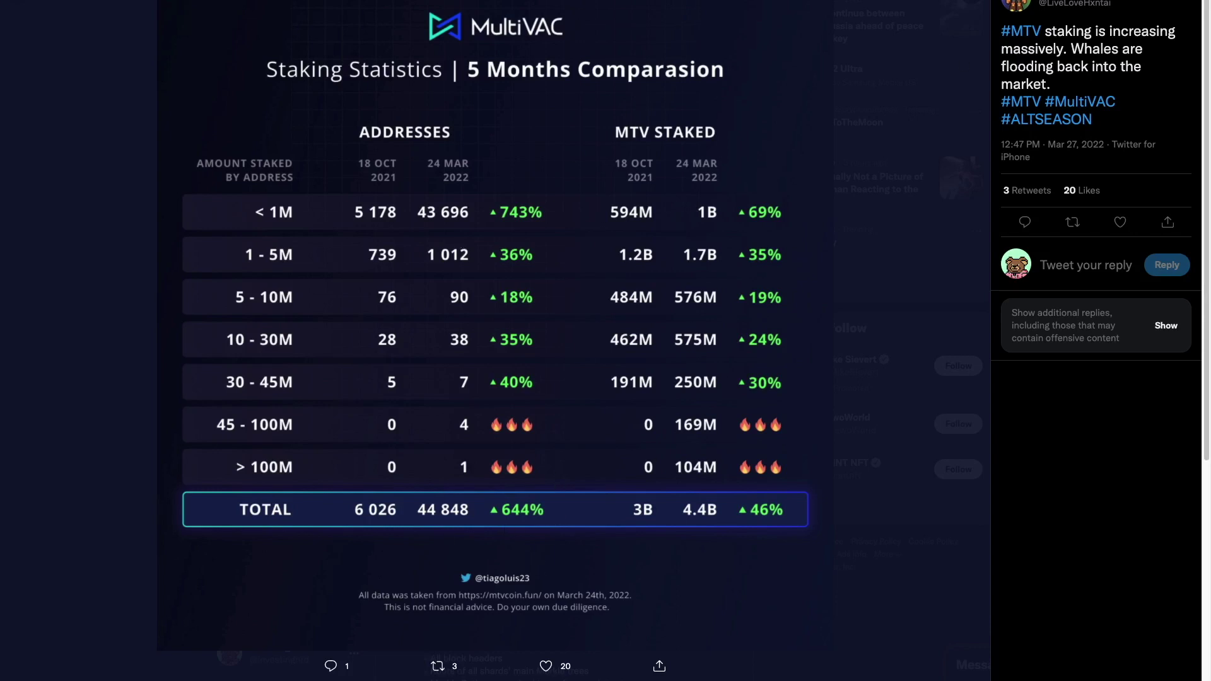
Step: Circle the 644% and 46% totals on the staking statistics image in green, and close the annotation tool
key("ctrl+alt+g")
left_click(574, 506)
mouse_move(520, 481)
left_mouse_down()
mouse_move(478, 516)
mouse_move(526, 539)
mouse_move(571, 517)
mouse_move(562, 500)
left_mouse_up()
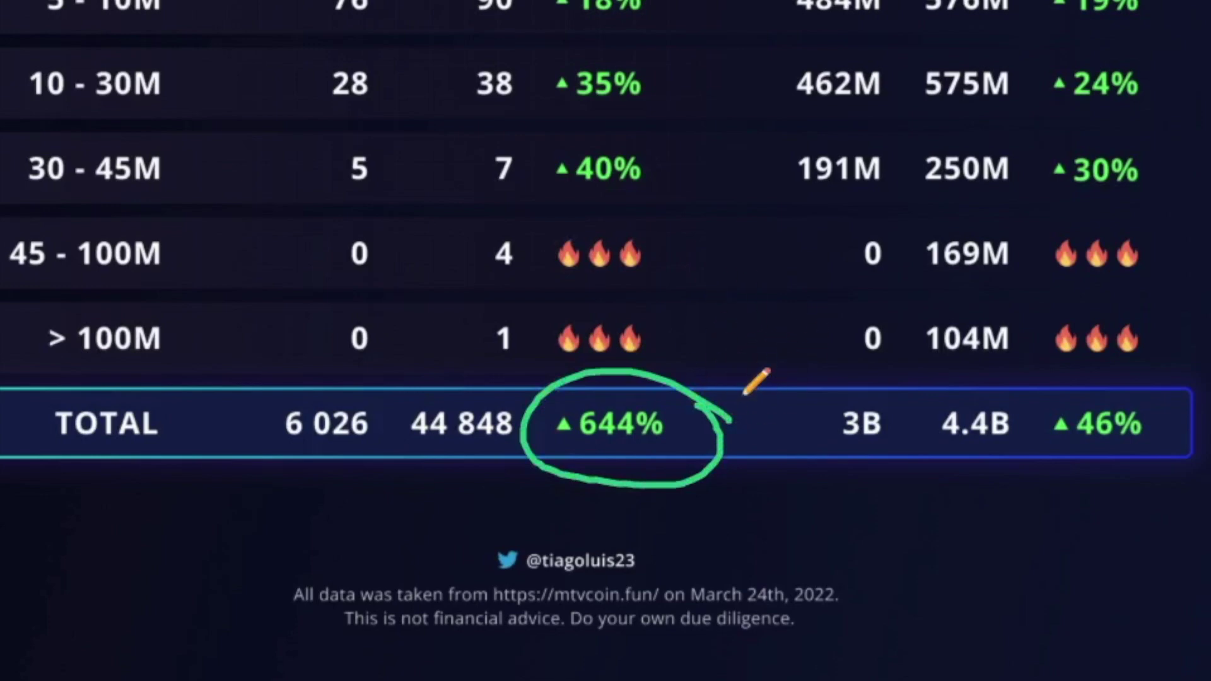
mouse_move(1195, 416)
left_mouse_down()
mouse_move(1126, 378)
mouse_move(1025, 421)
mouse_move(1203, 440)
left_mouse_up()
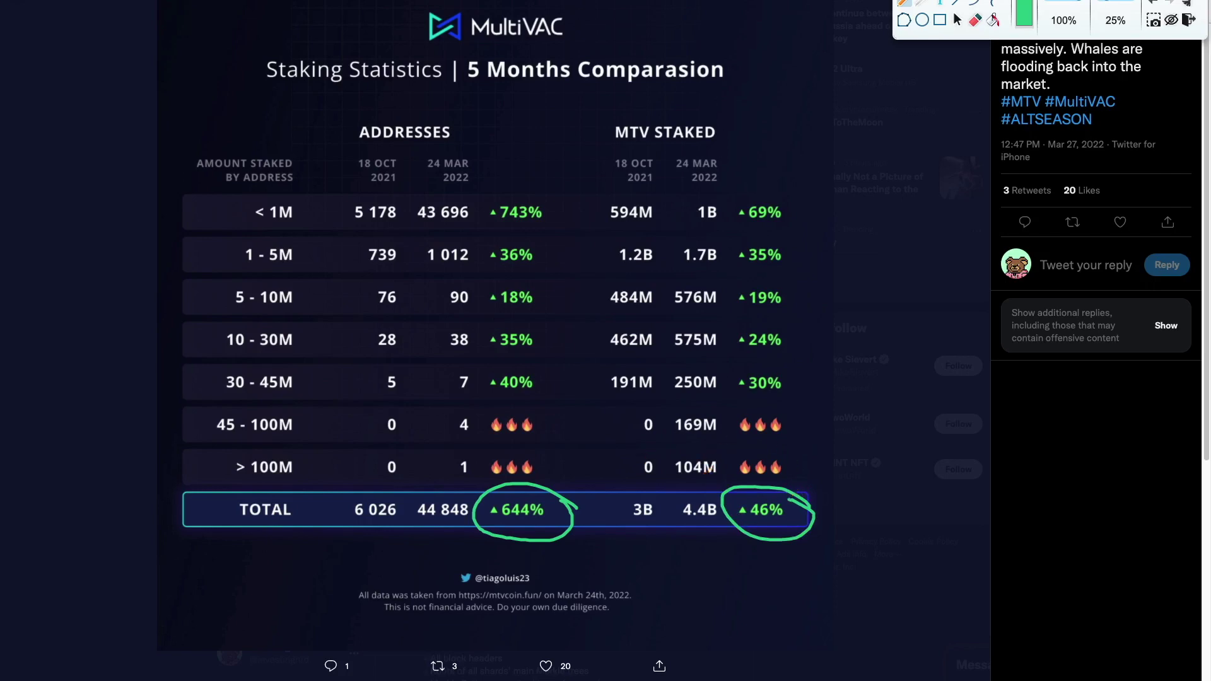
left_click(1189, 21)
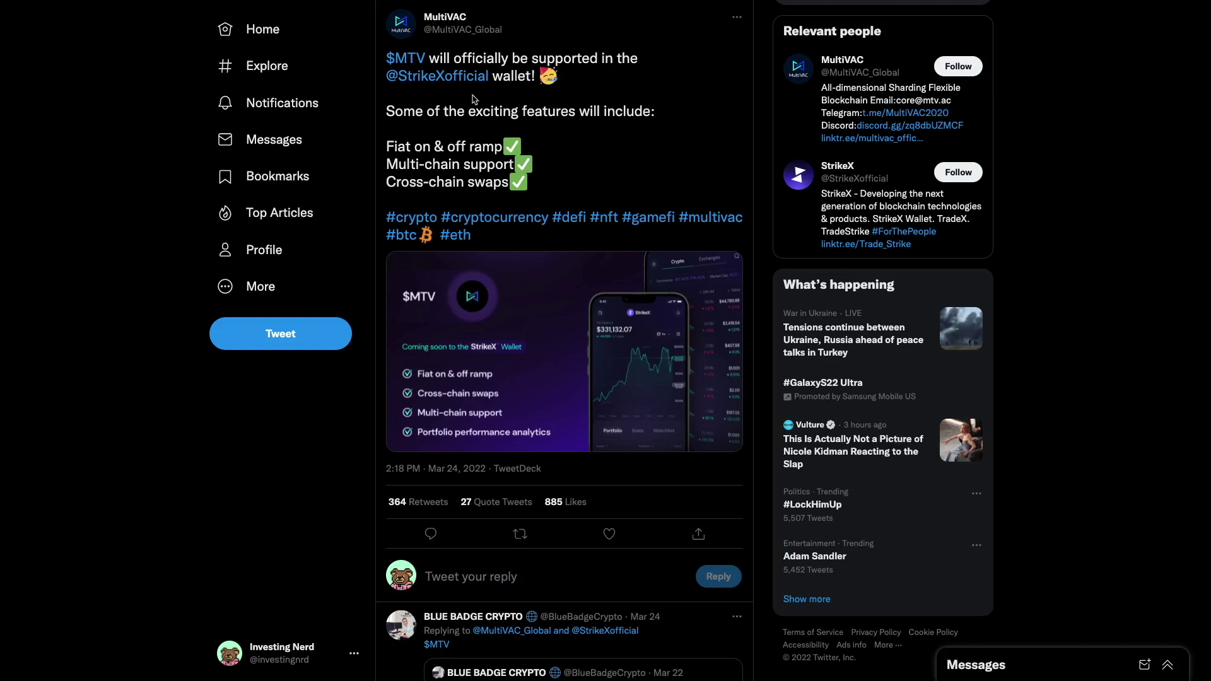
Step: Read the tweet about $MTV support in the StrikeX wallet, enlarge its image to examine the features, and close it
scroll(527, 140, "down", 1)
scroll(526, 140, "down", 1)
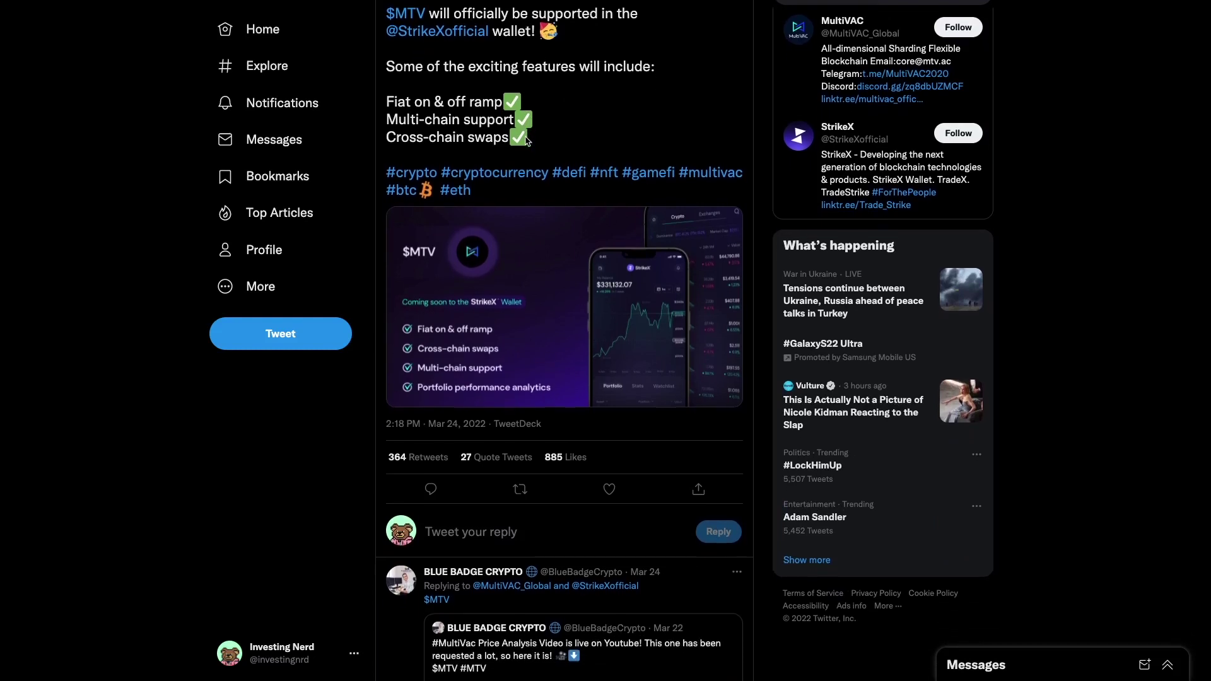
left_click(547, 300)
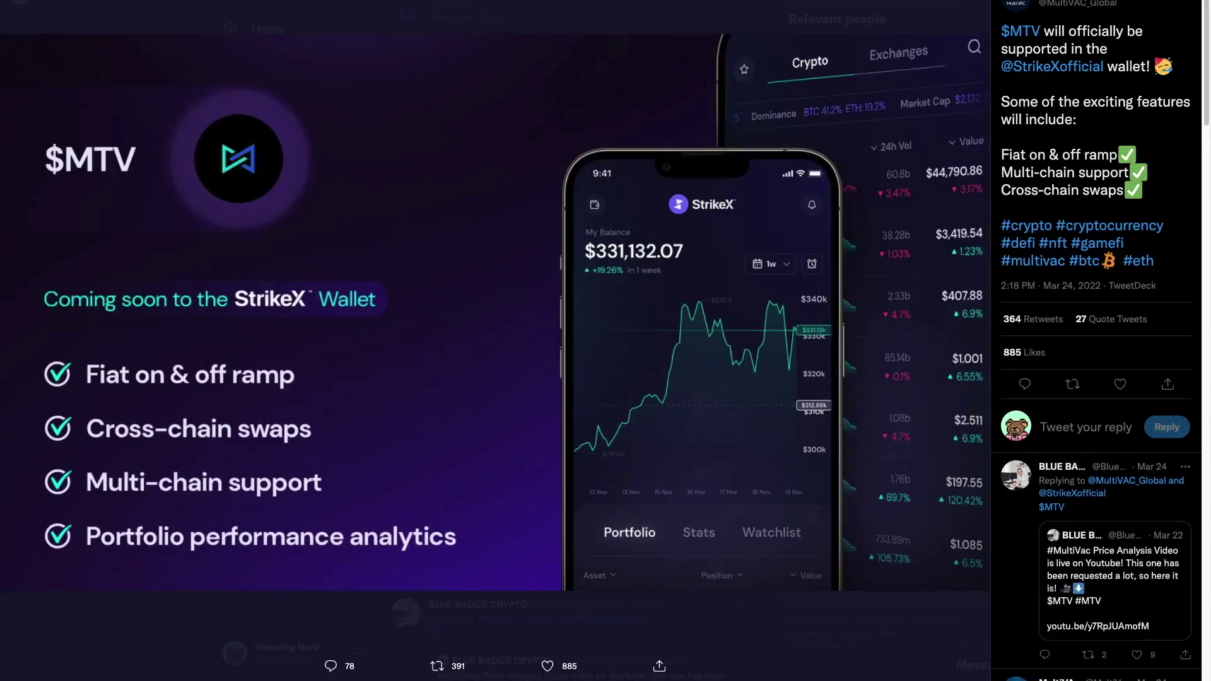
key("Escape")
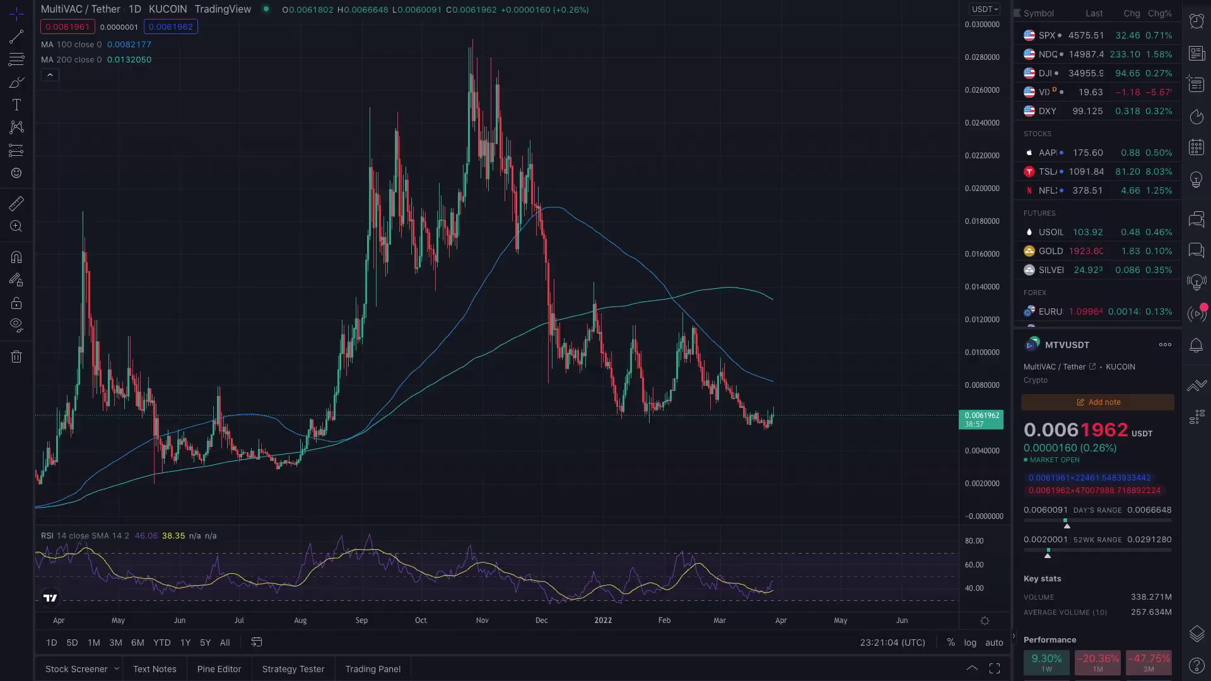
Step: Draw a rising trend line under the lows from 19 Jul '21 at about 0.0028 to mid-May 2022 at about 0.0058
scroll(698, 271, "down", 3)
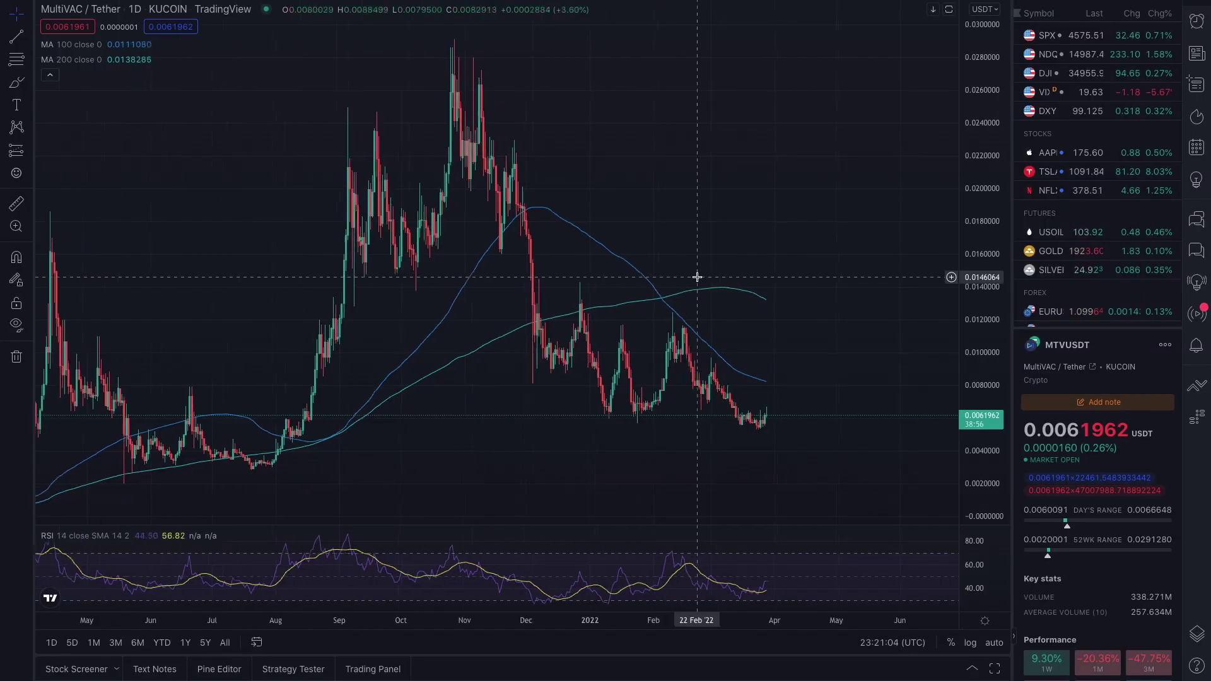
mouse_move(693, 242)
left_mouse_down()
mouse_move(730, 197)
mouse_move(749, 246)
mouse_move(739, 257)
mouse_move(744, 214)
mouse_move(744, 251)
mouse_move(715, 251)
mouse_move(695, 182)
left_mouse_up()
scroll(722, 248, "down", 5)
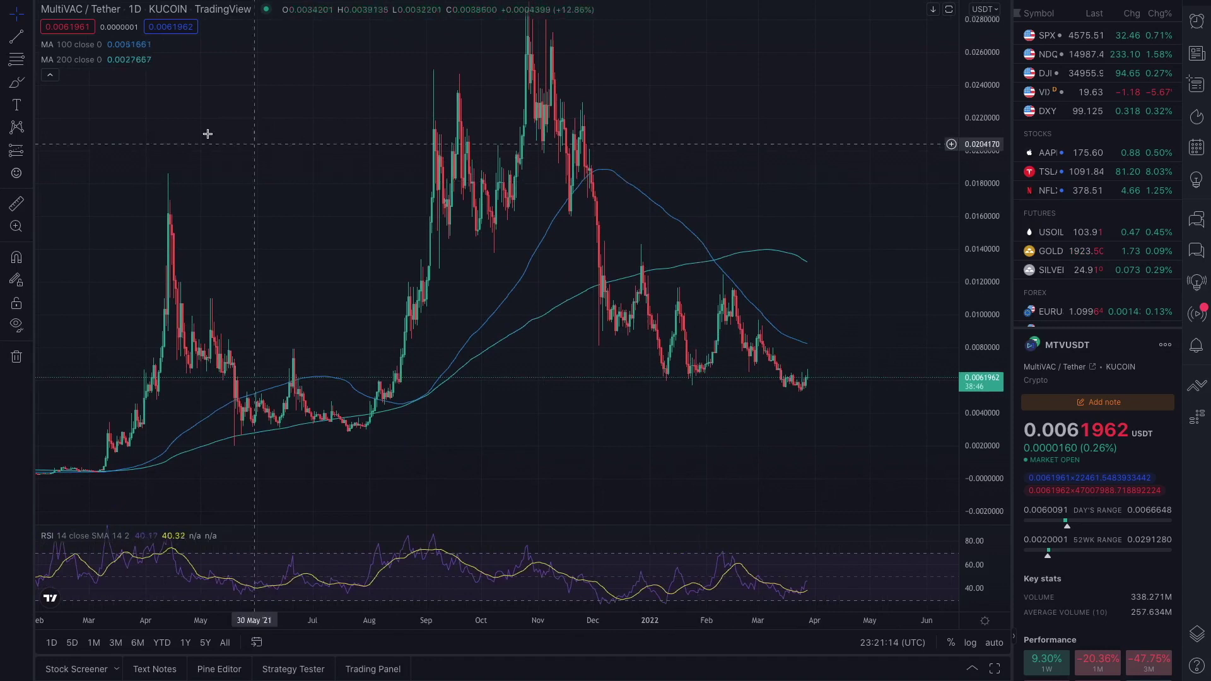
left_click(16, 37)
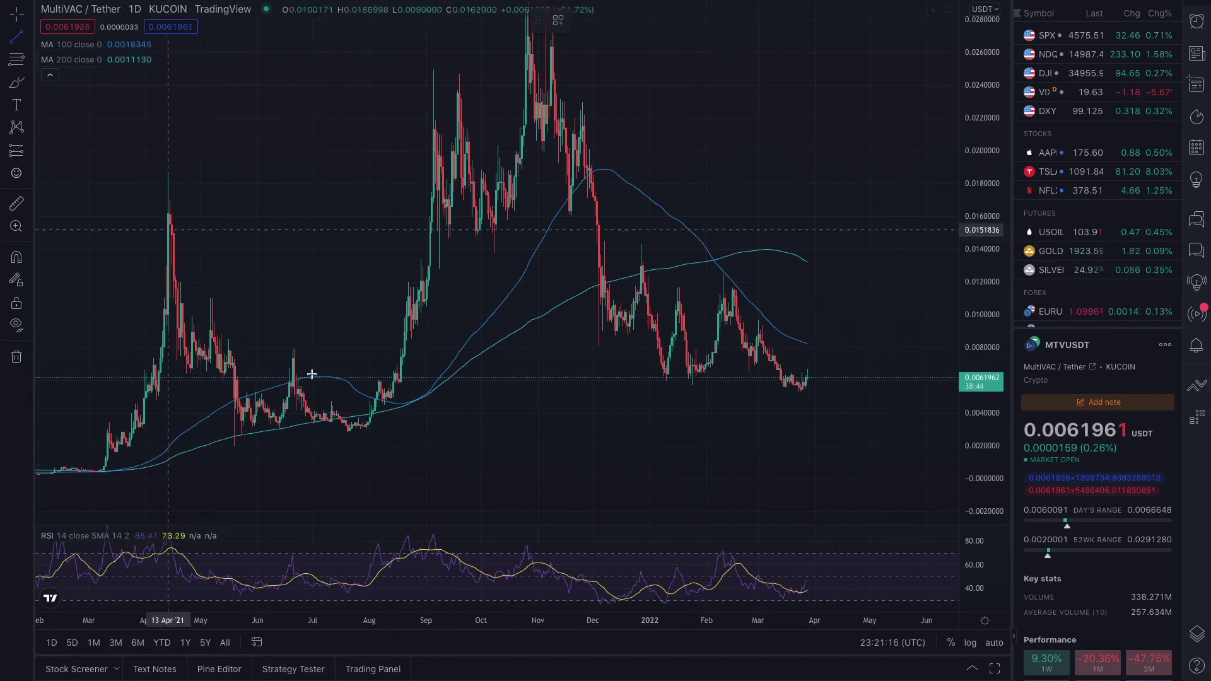
left_click(346, 432)
left_click(894, 383)
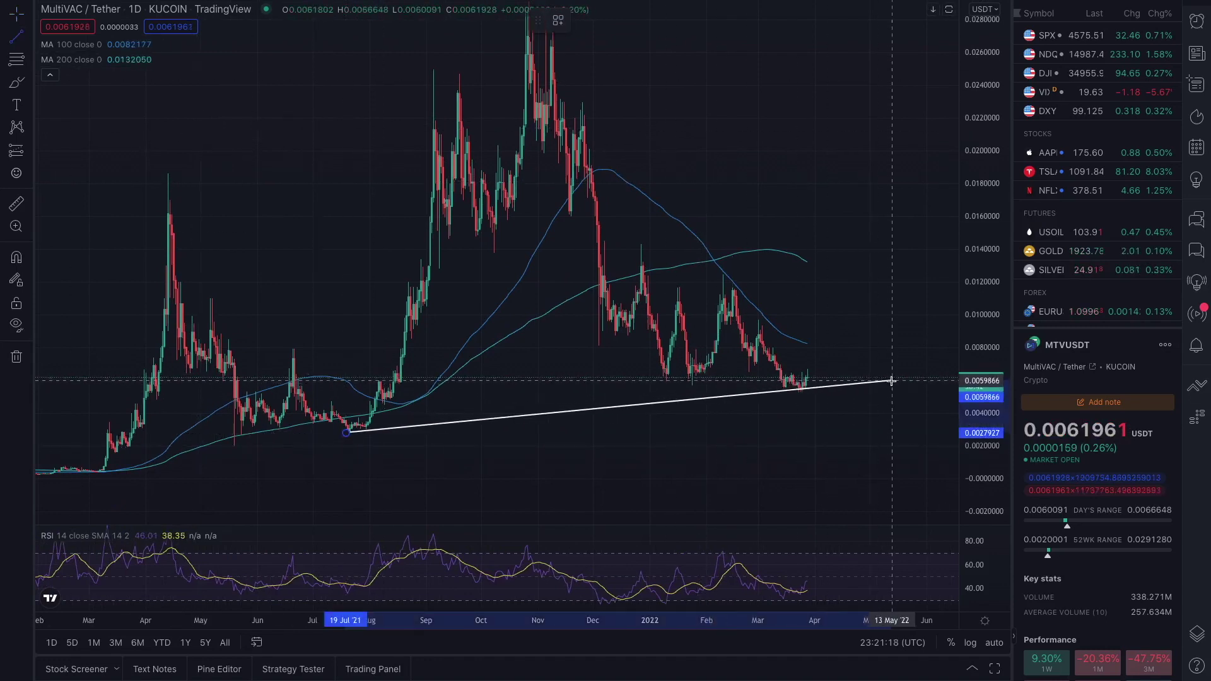
scroll(840, 427, "up", 3)
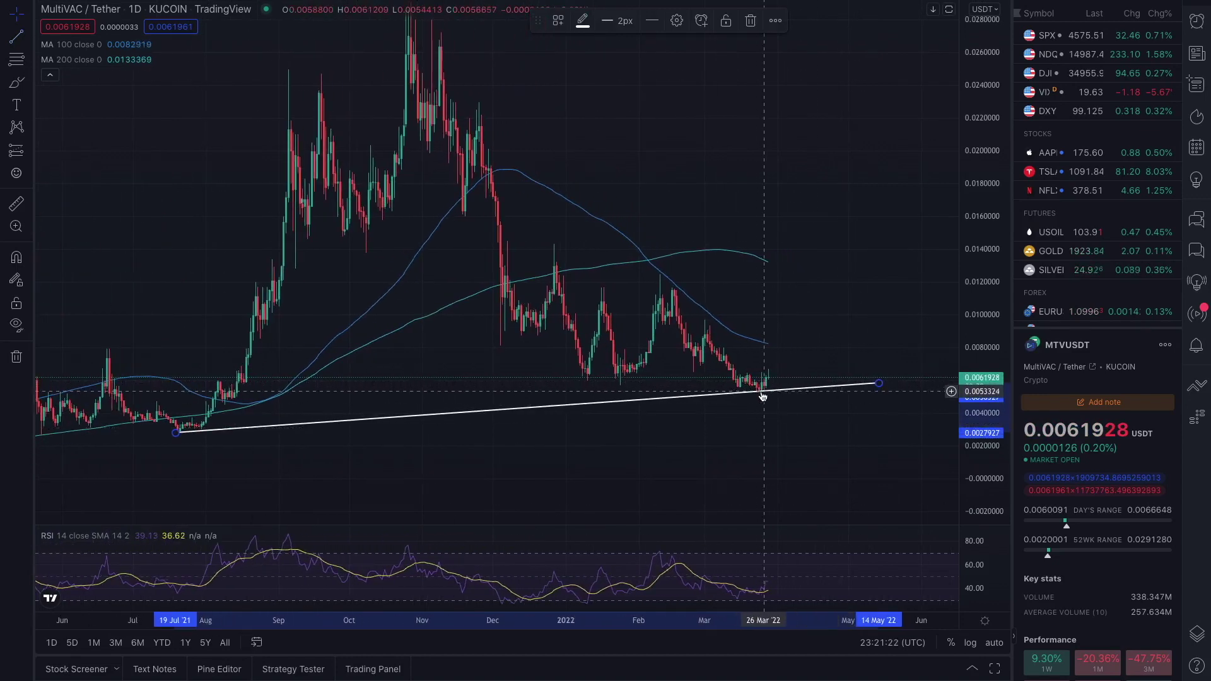
Step: Shorten the rising trend line by moving its later end back to early April 2022
scroll(724, 402, "down", 1)
scroll(724, 402, "down", 1)
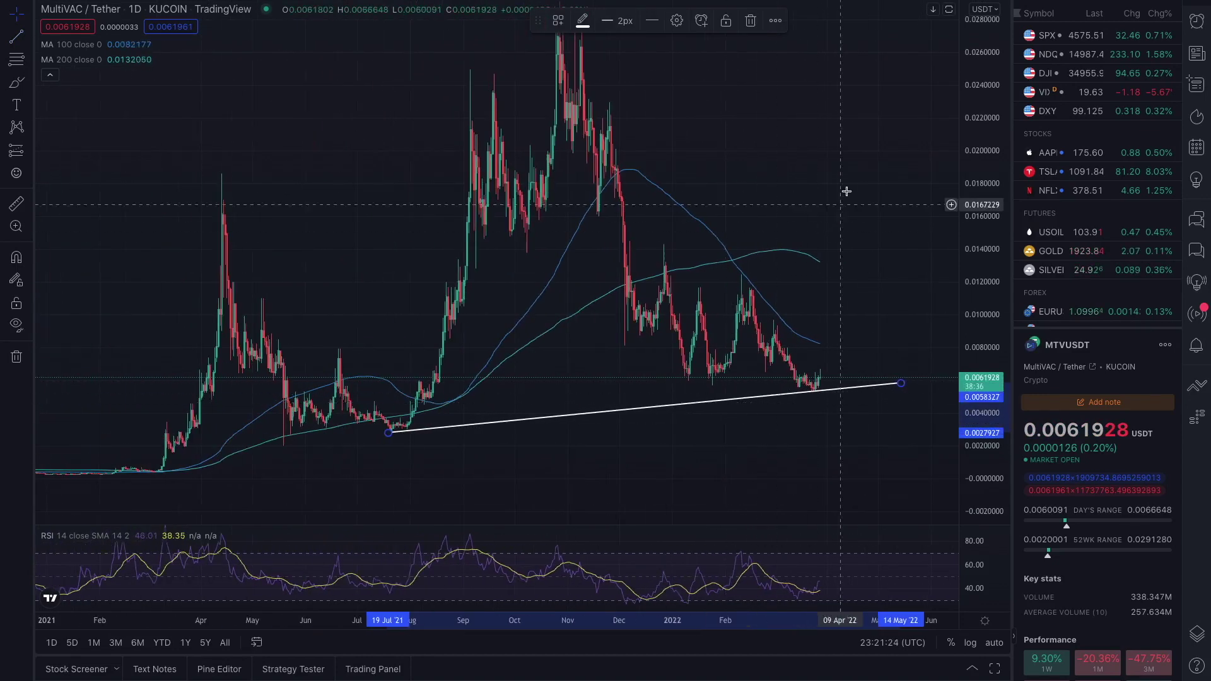
left_click_drag(846, 189, 735, 243)
left_click_drag(785, 450, 726, 449)
Step: Draw a falling trend line from the 27 Oct '21 peak at about 0.0290 to 01 Apr '22 at about 0.0054, and dismiss the advertisement
left_click(14, 33)
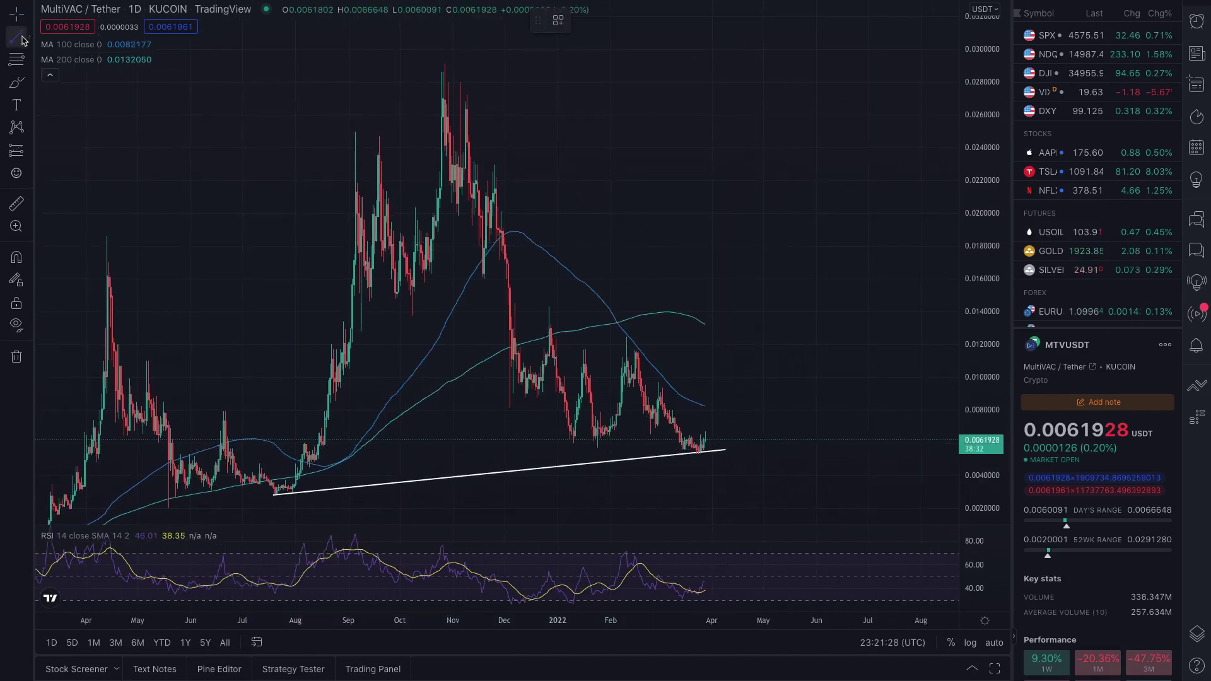
scroll(386, 203, "up", 3)
left_click(333, 67)
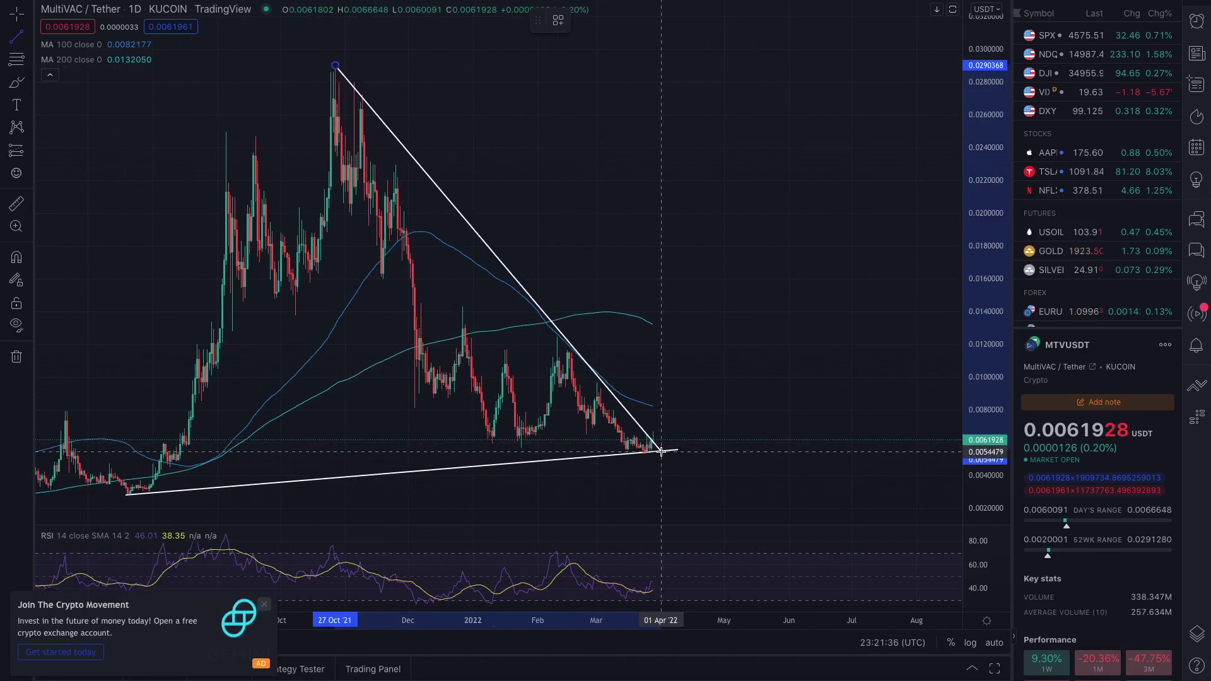
left_click(661, 452)
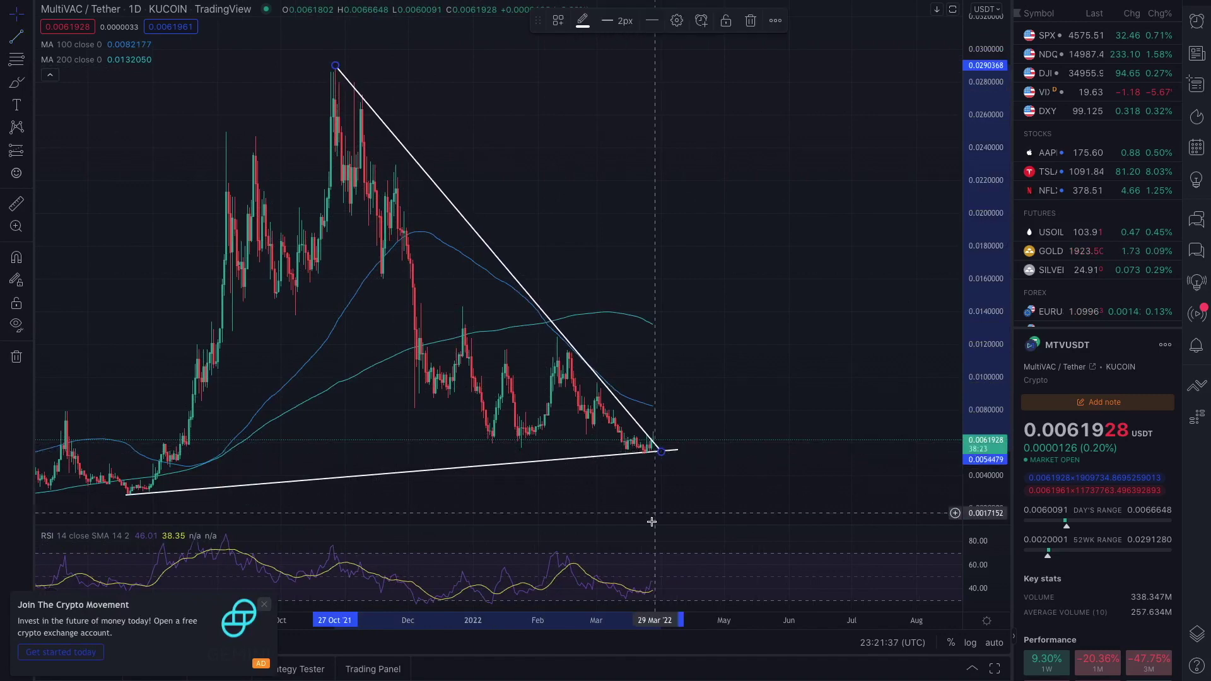
left_click(265, 604)
left_click(809, 203)
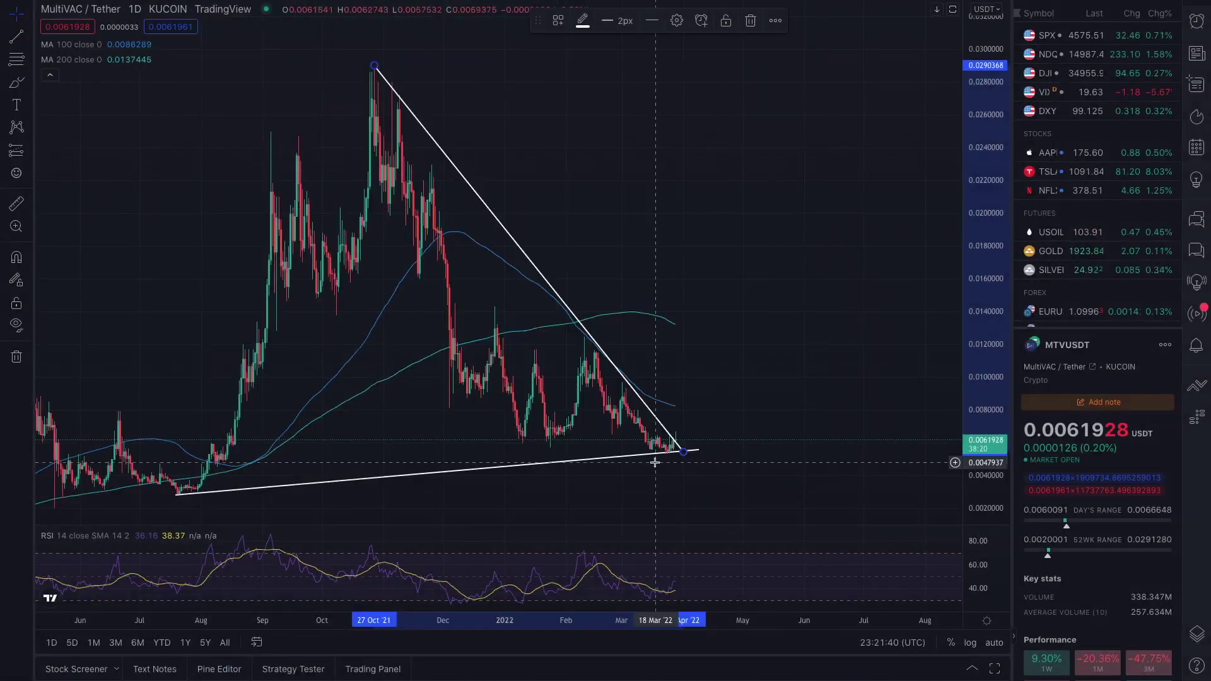
Step: Nudge the falling trend line's lower end to about 0.0055, where it meets the rising line
scroll(655, 463, "up", 5)
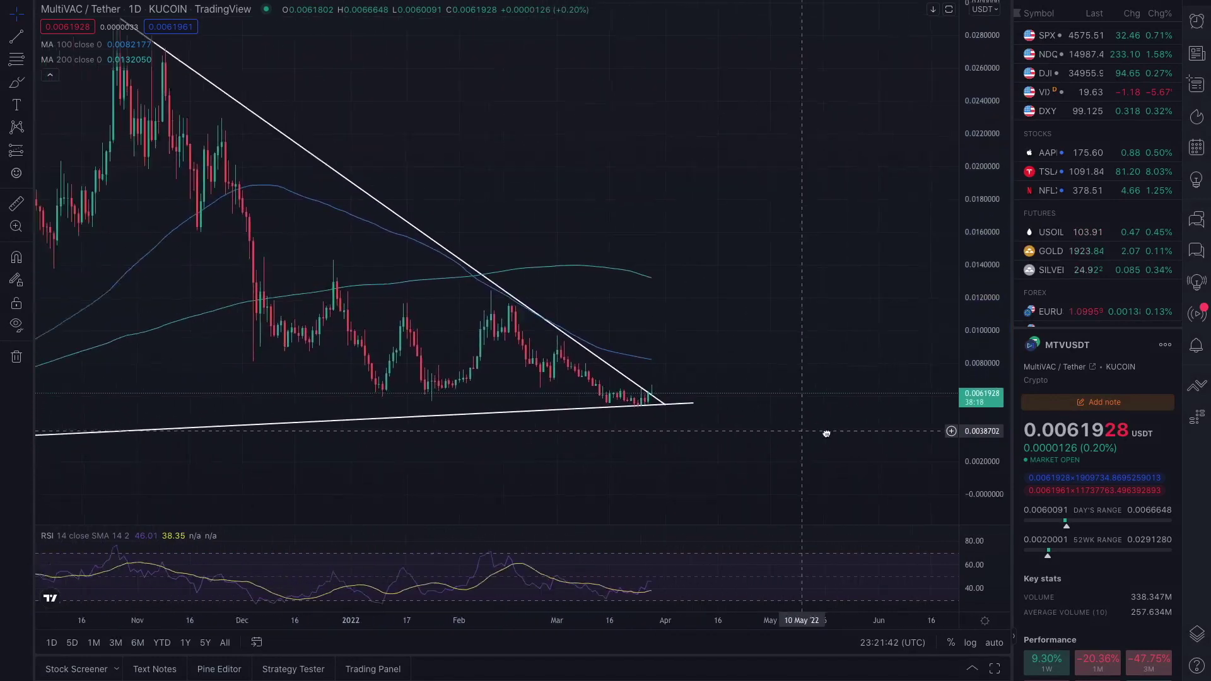
left_click_drag(793, 432, 914, 465)
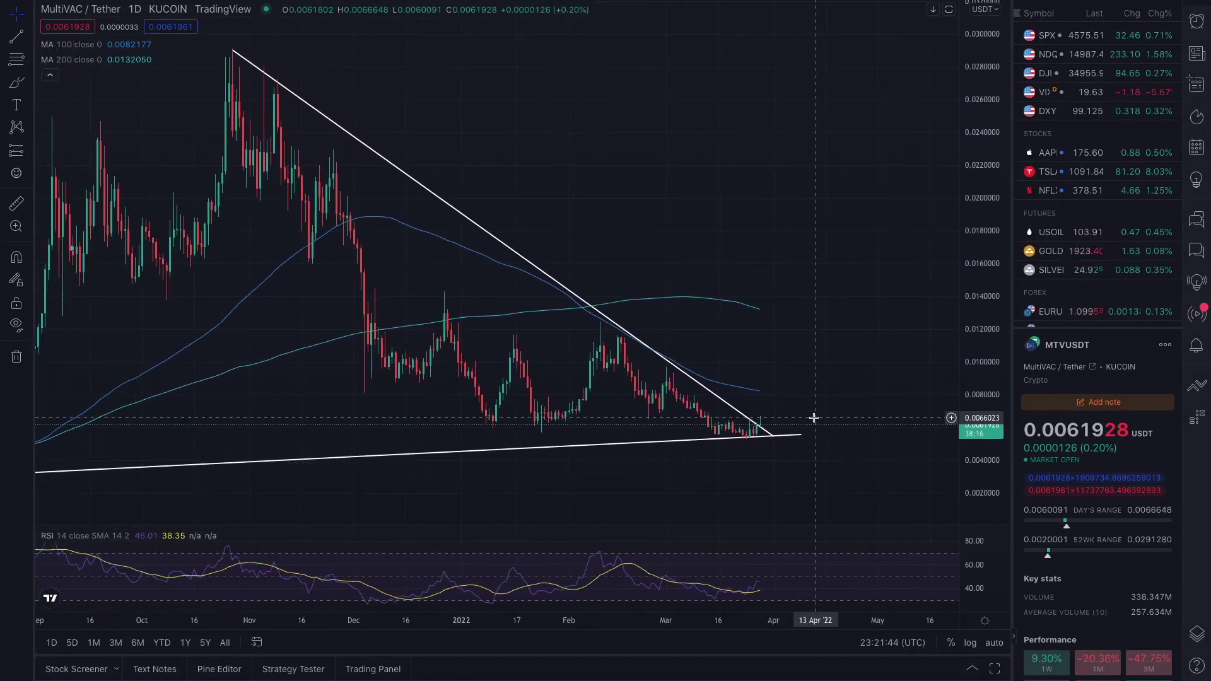
left_click_drag(814, 417, 716, 425)
left_click(695, 442)
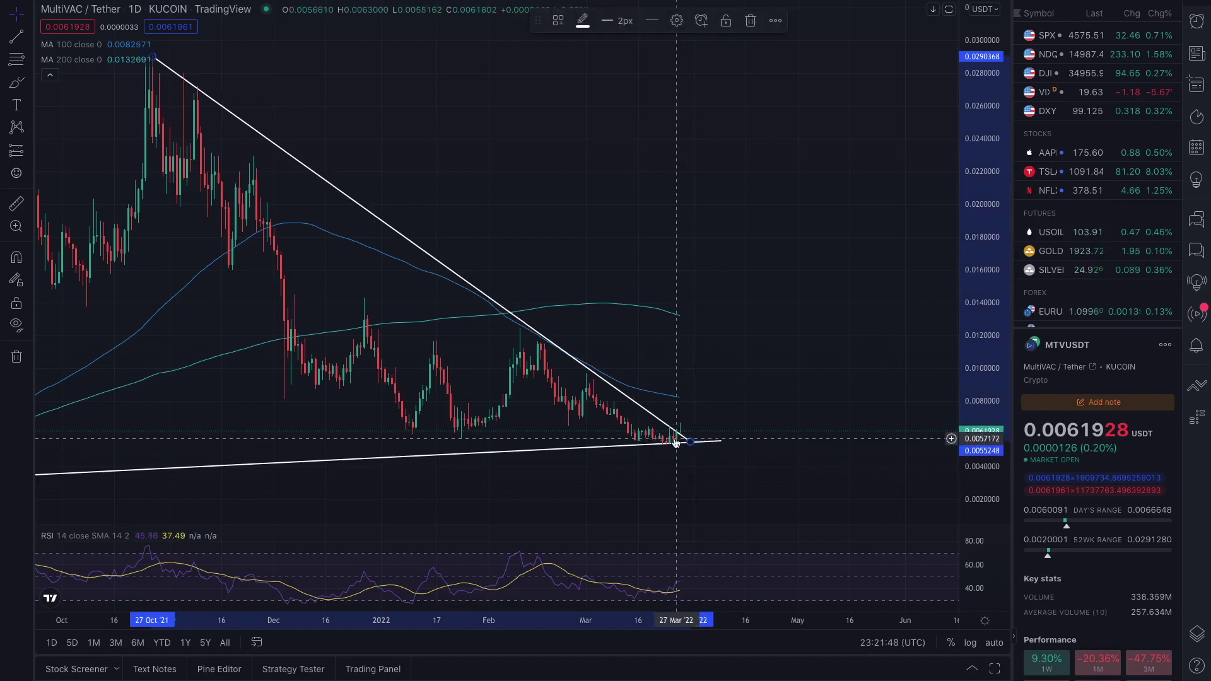
scroll(694, 436, "up", 3)
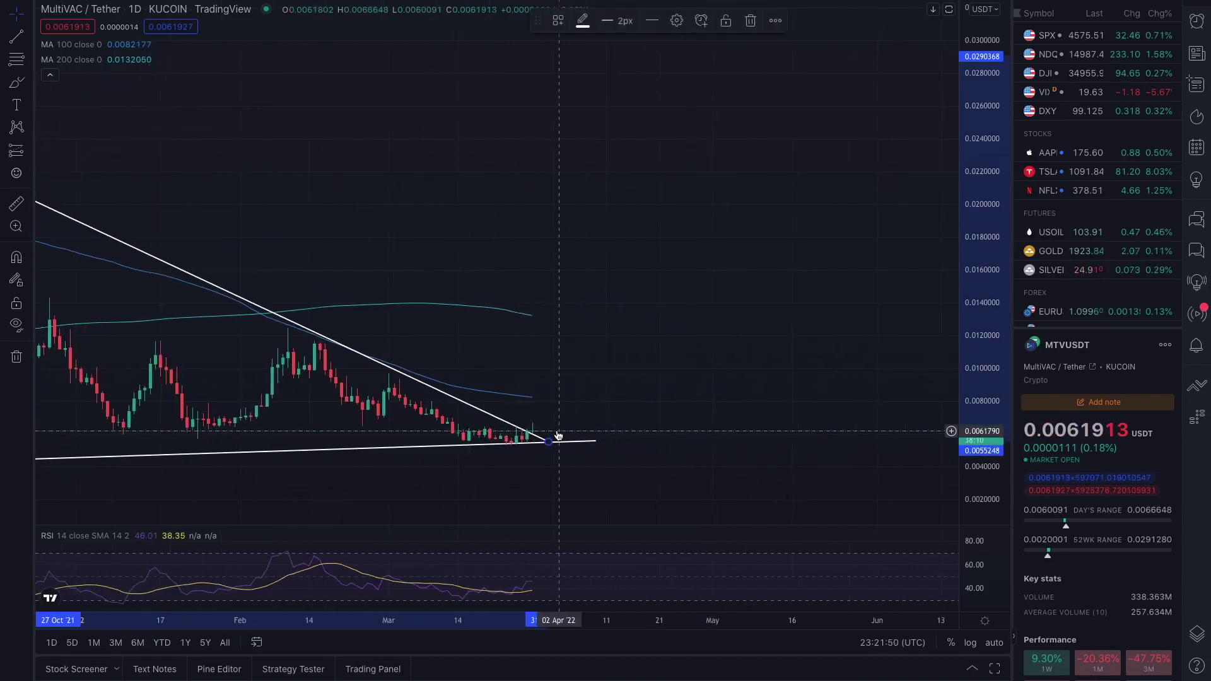
Step: Brush two possible breakout paths from the wedge's apex: one down to about 0.0040 and one up to about 0.0076
left_click(16, 85)
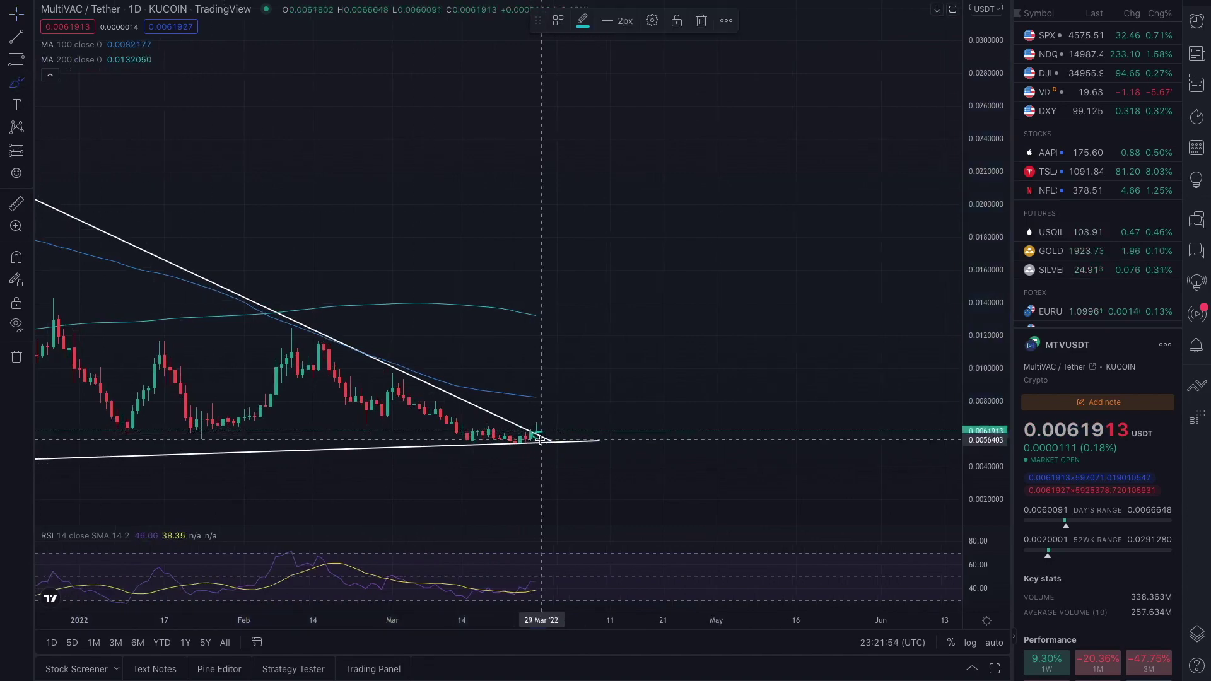
scroll(549, 440, "down", 5)
scroll(562, 440, "up", 3)
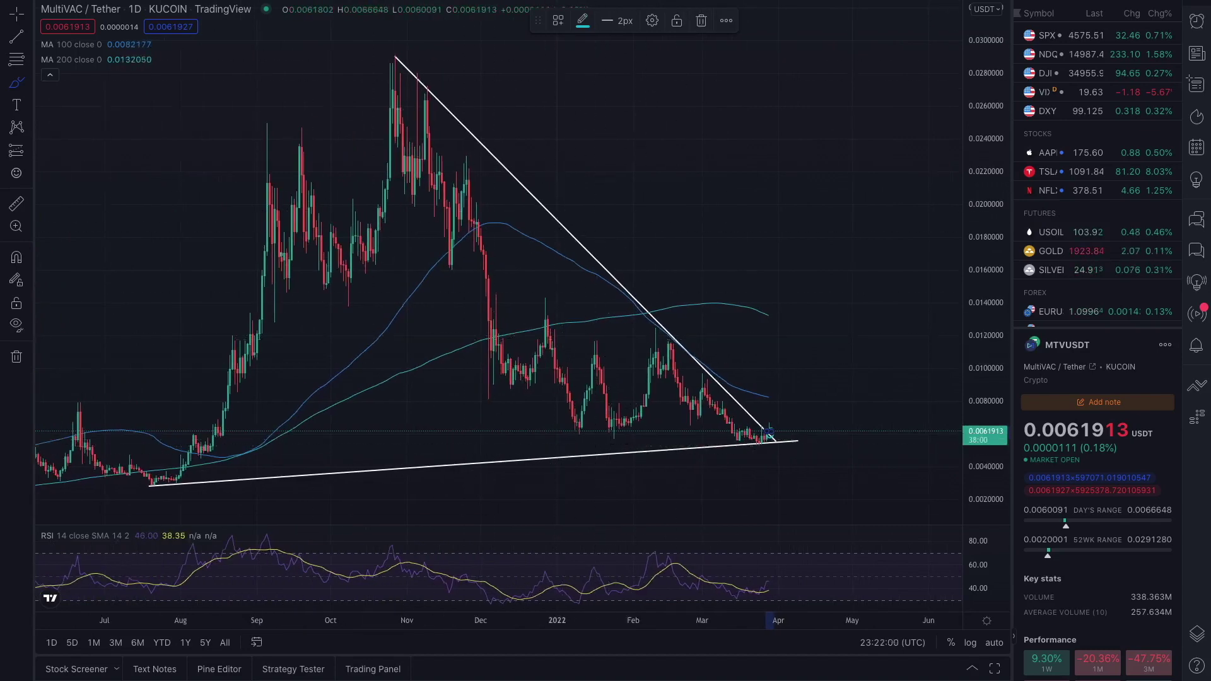
scroll(746, 184, "up", 3)
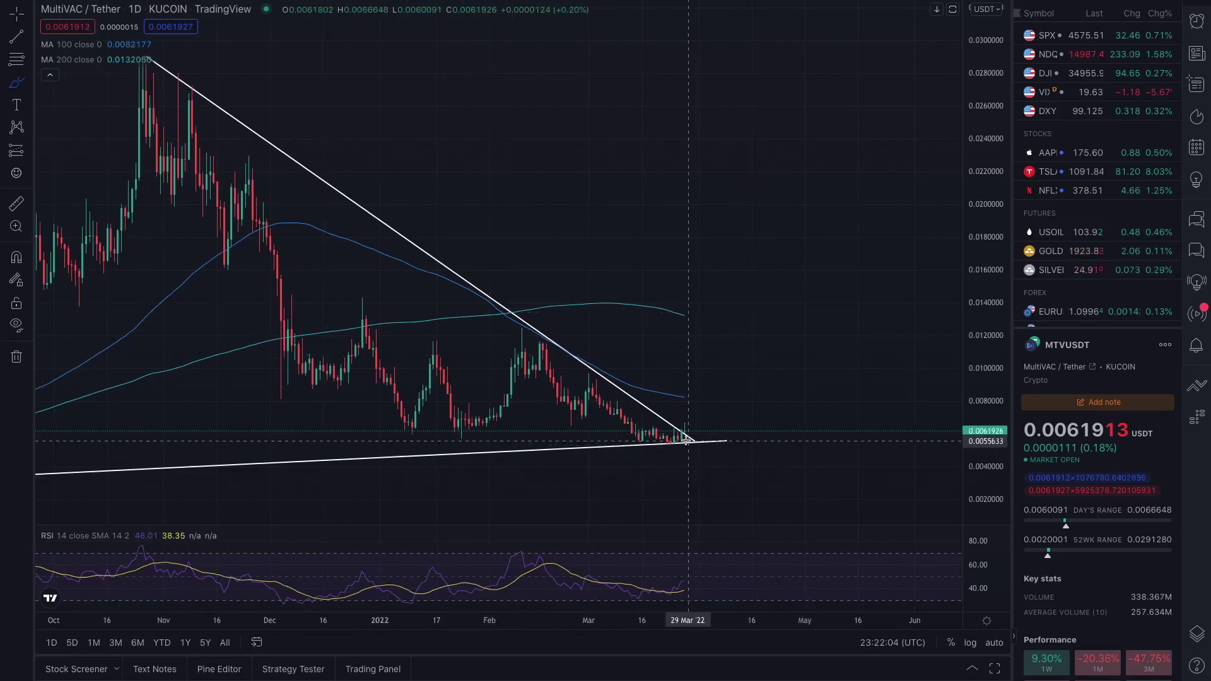
left_click_drag(686, 439, 717, 468)
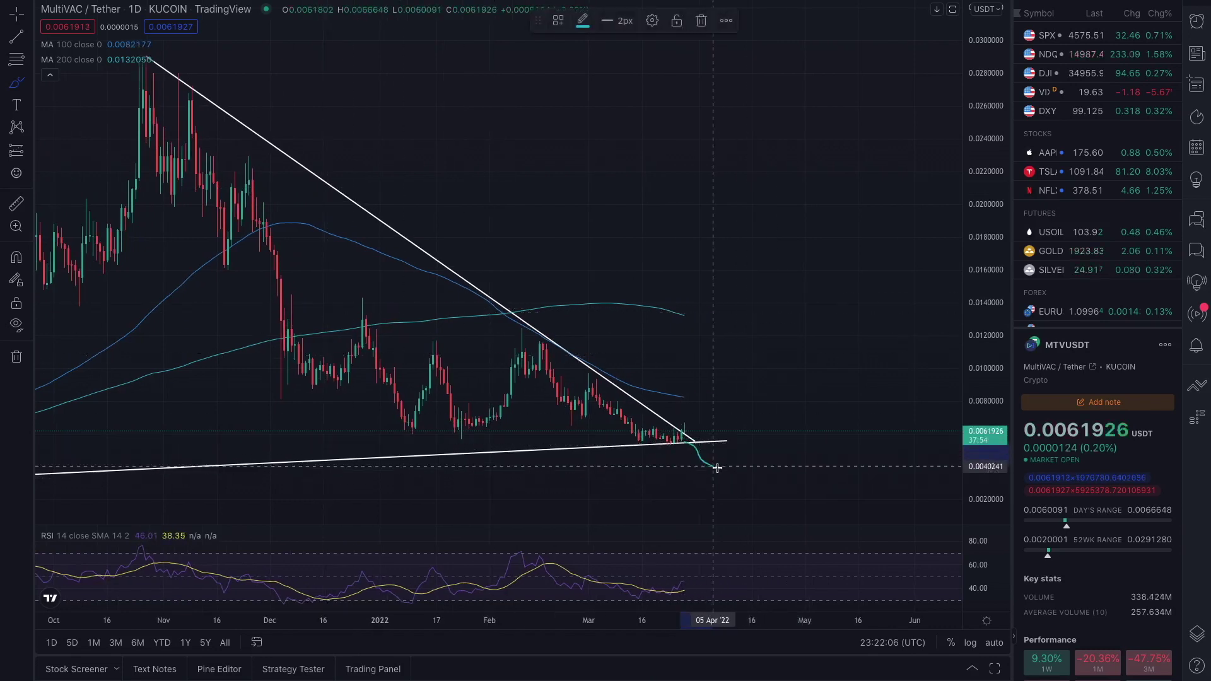
left_click_drag(691, 430, 699, 407)
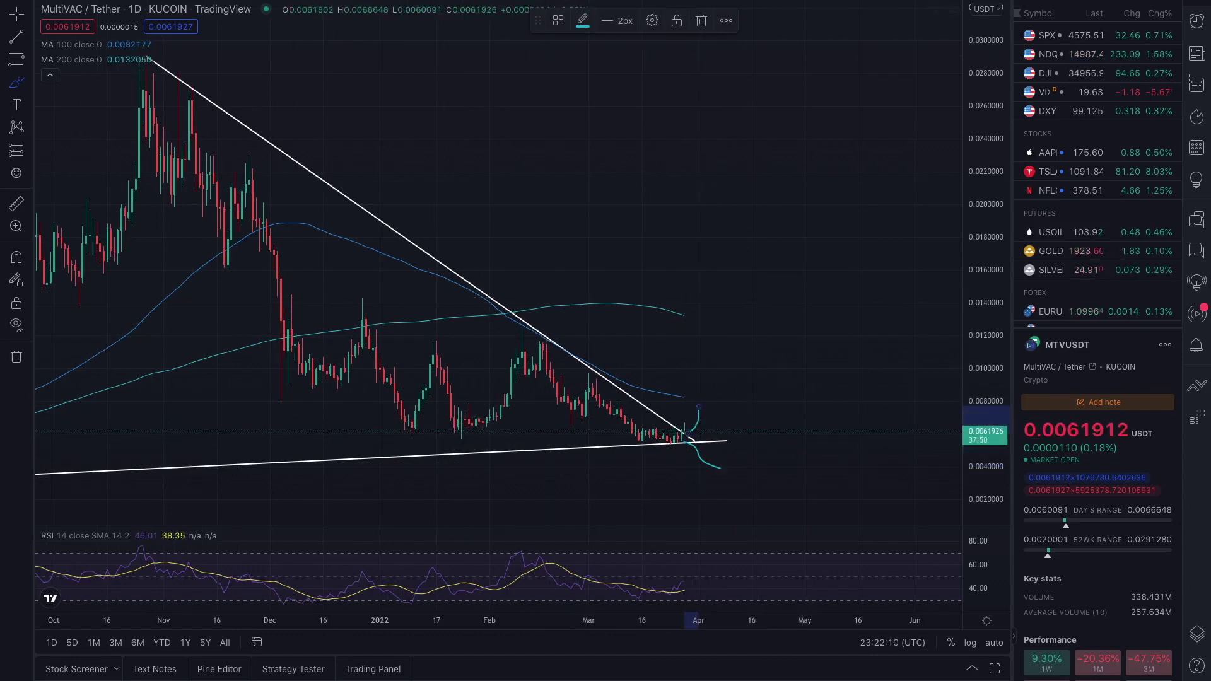
Step: Delete the brushed breakout paths and both trend lines that form the wedge
key("Delete")
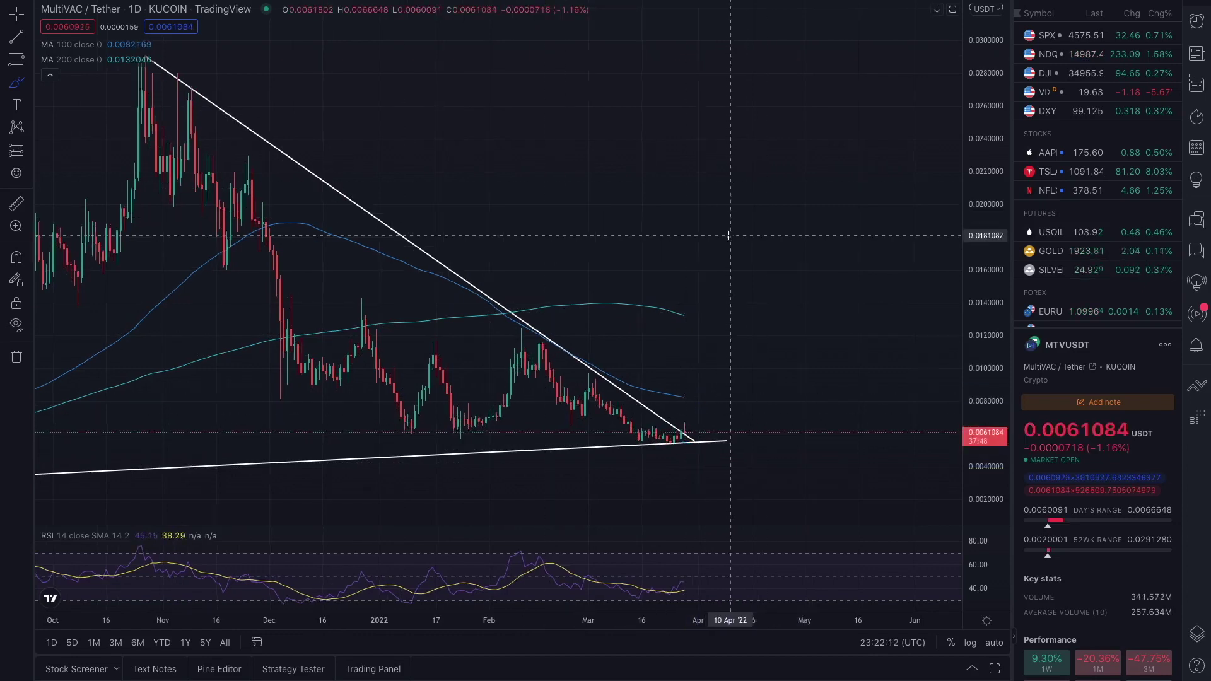
scroll(730, 238, "up", 3)
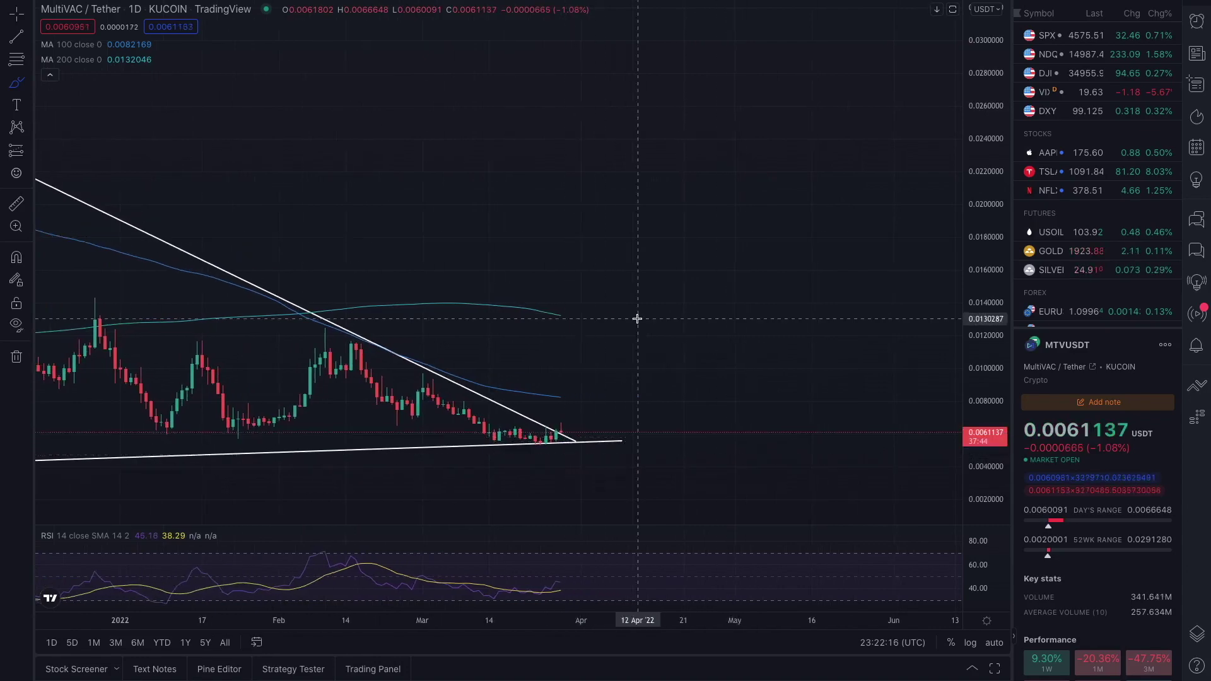
scroll(595, 394, "down", 5)
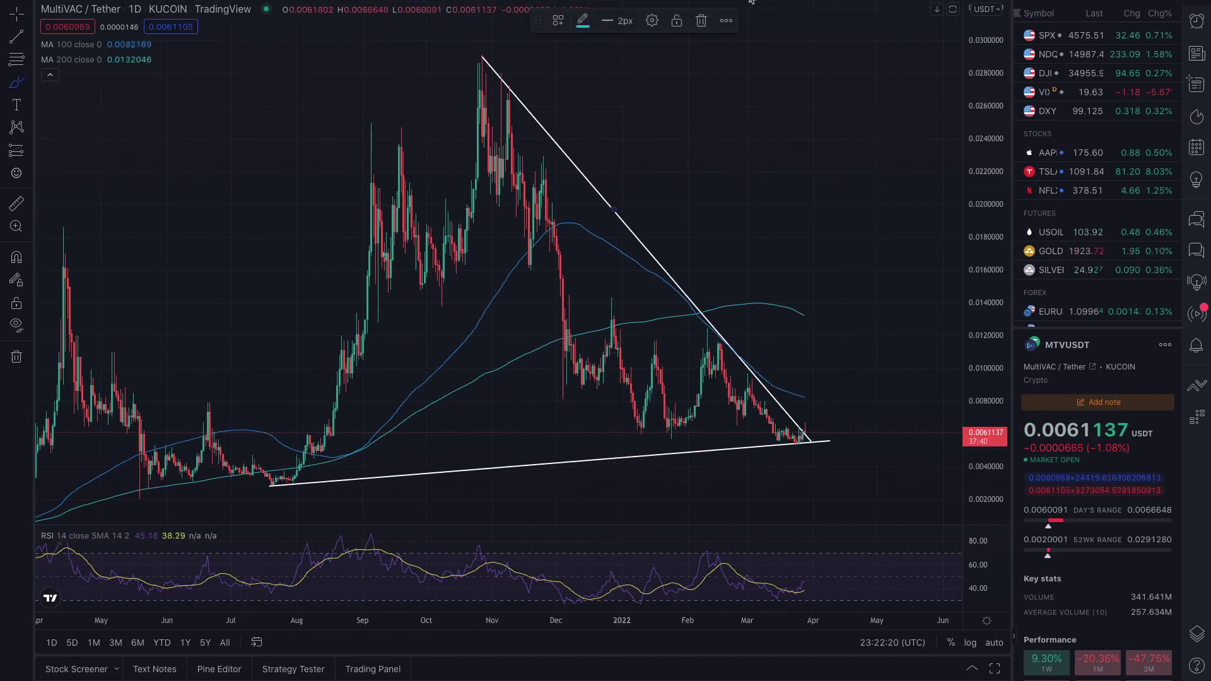
left_click(15, 19)
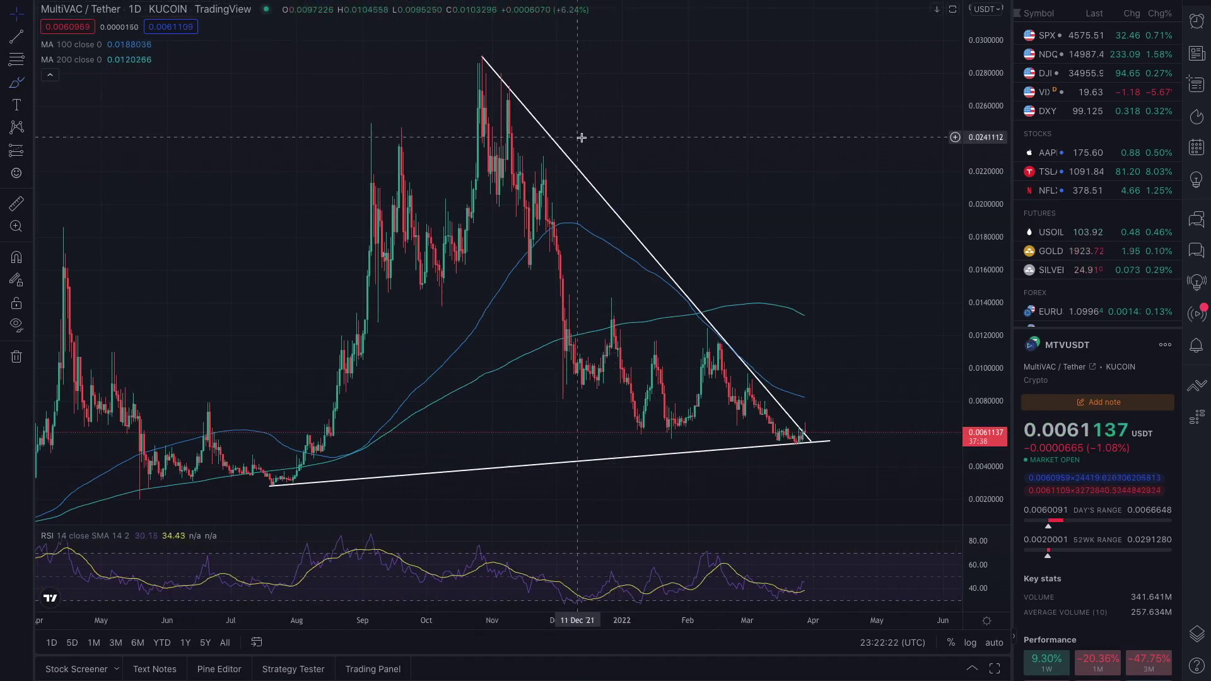
left_click(581, 172)
key("Delete")
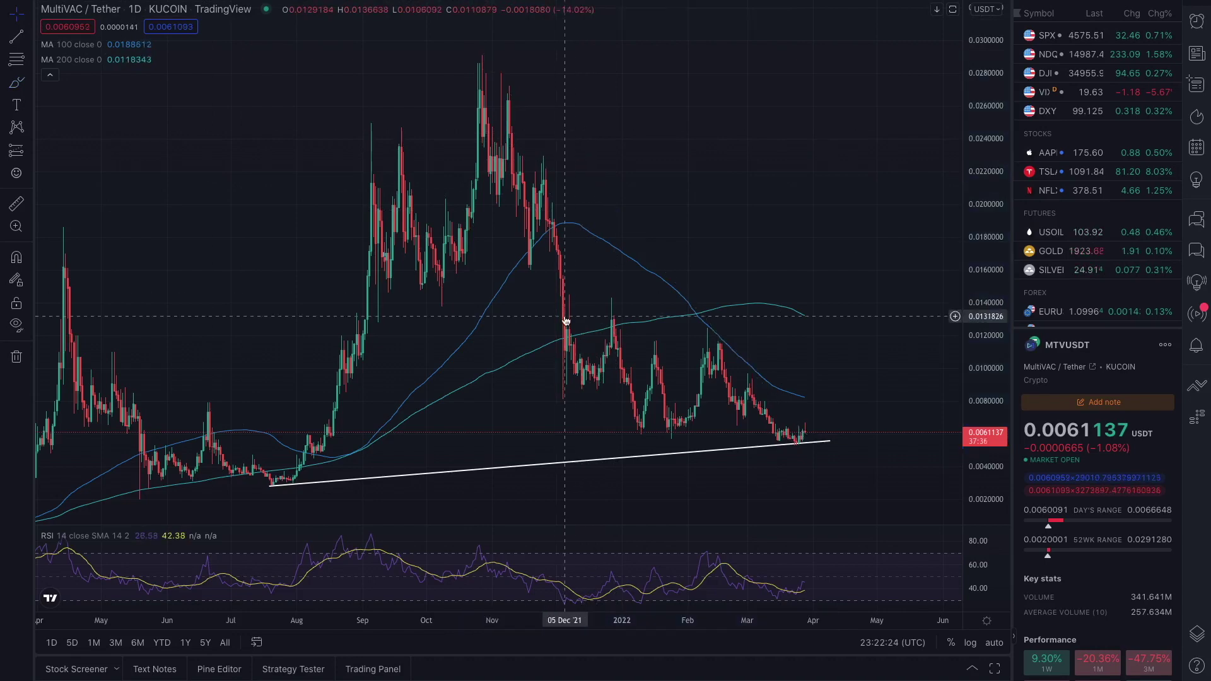
left_click(532, 469)
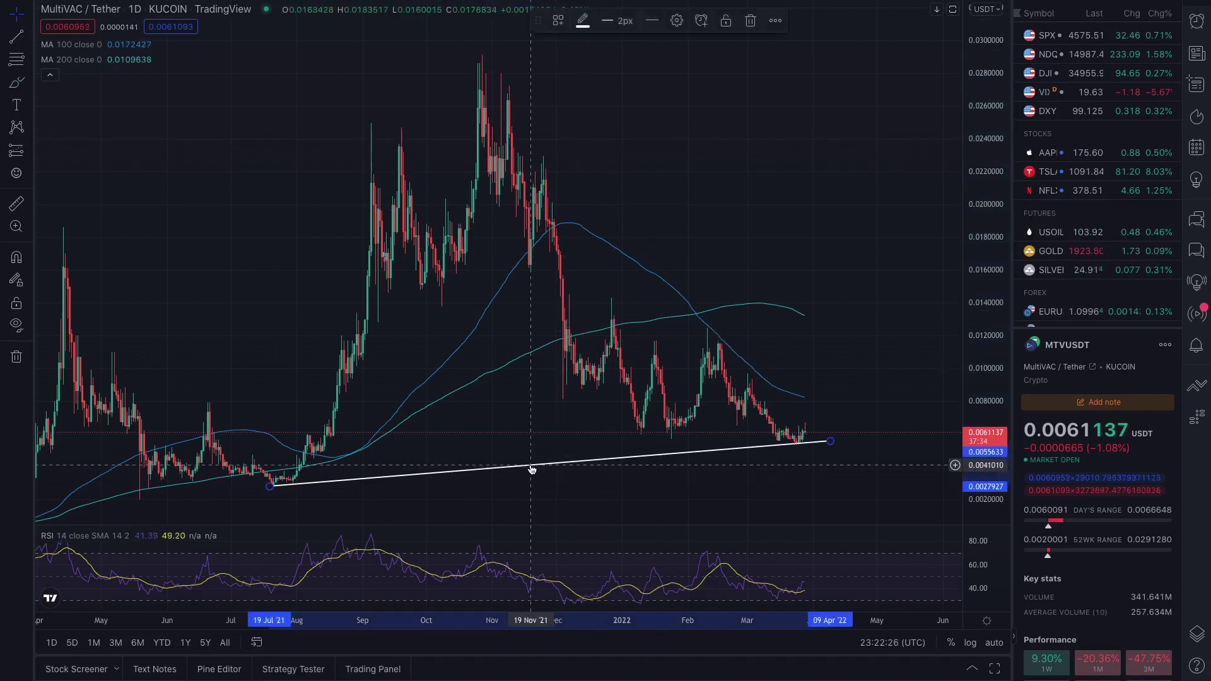
key("Delete")
Step: Measure the sideways price range from 09 Dec '21 at about 0.0119 to 29 Mar '22 at about 0.0056, and clear the measurement
scroll(530, 465, "down", 5)
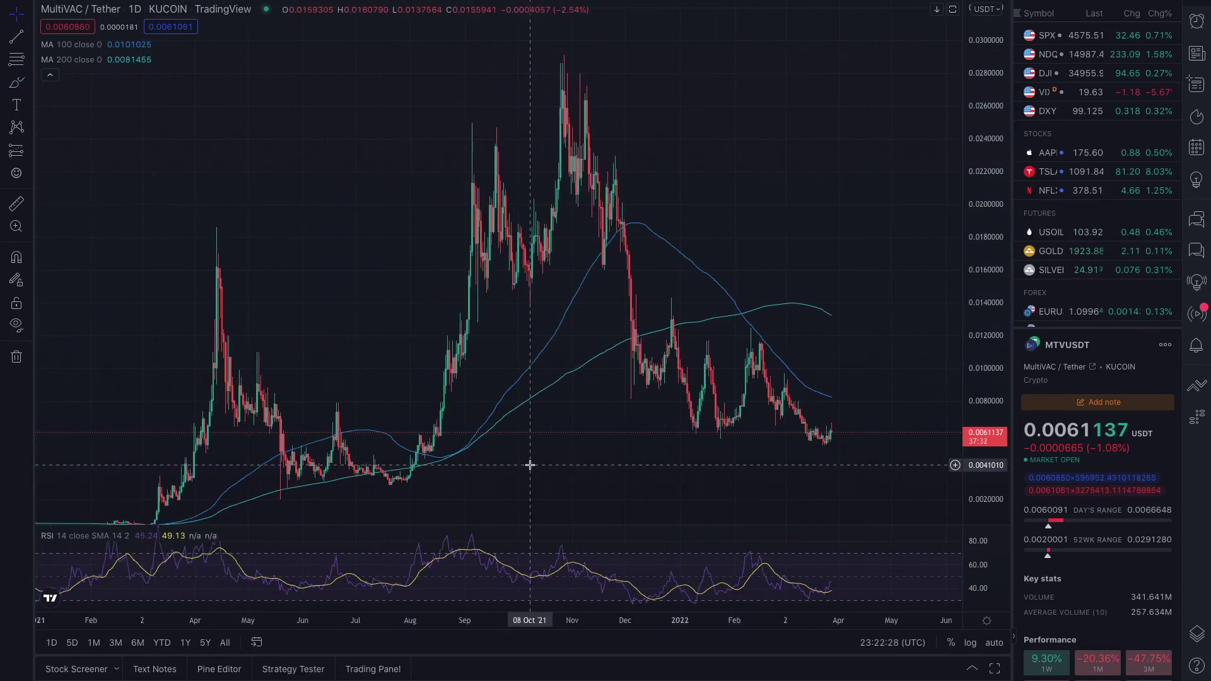
scroll(533, 482, "up", 3)
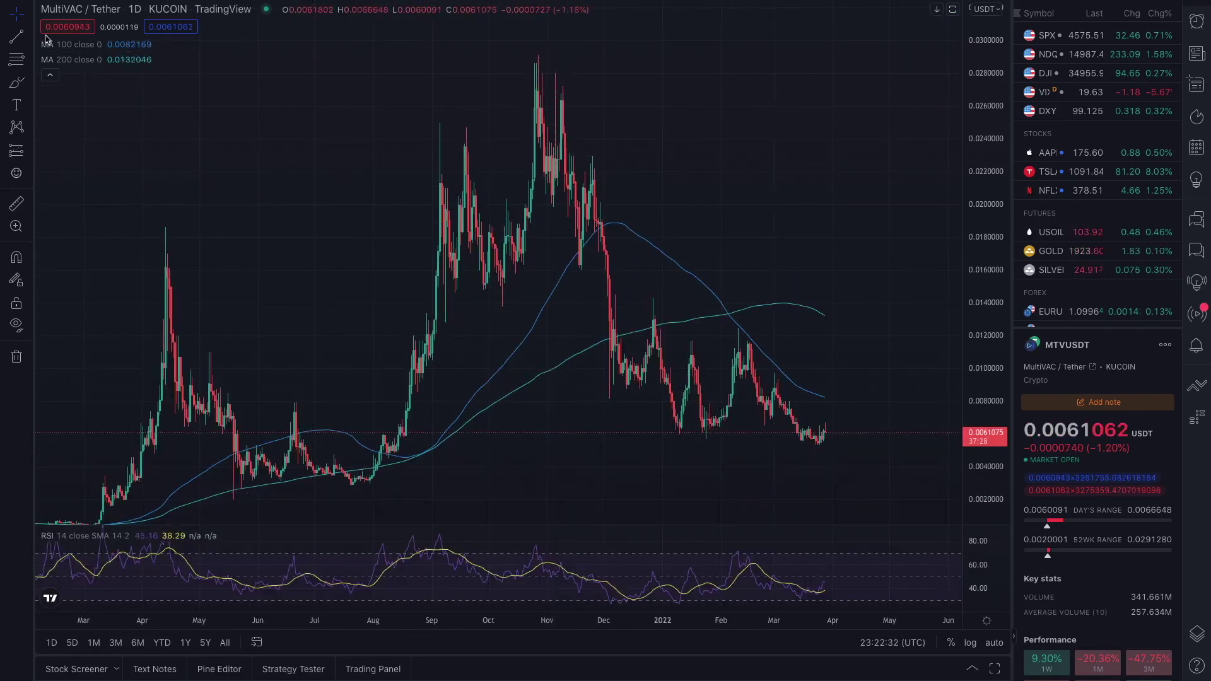
left_click(16, 90)
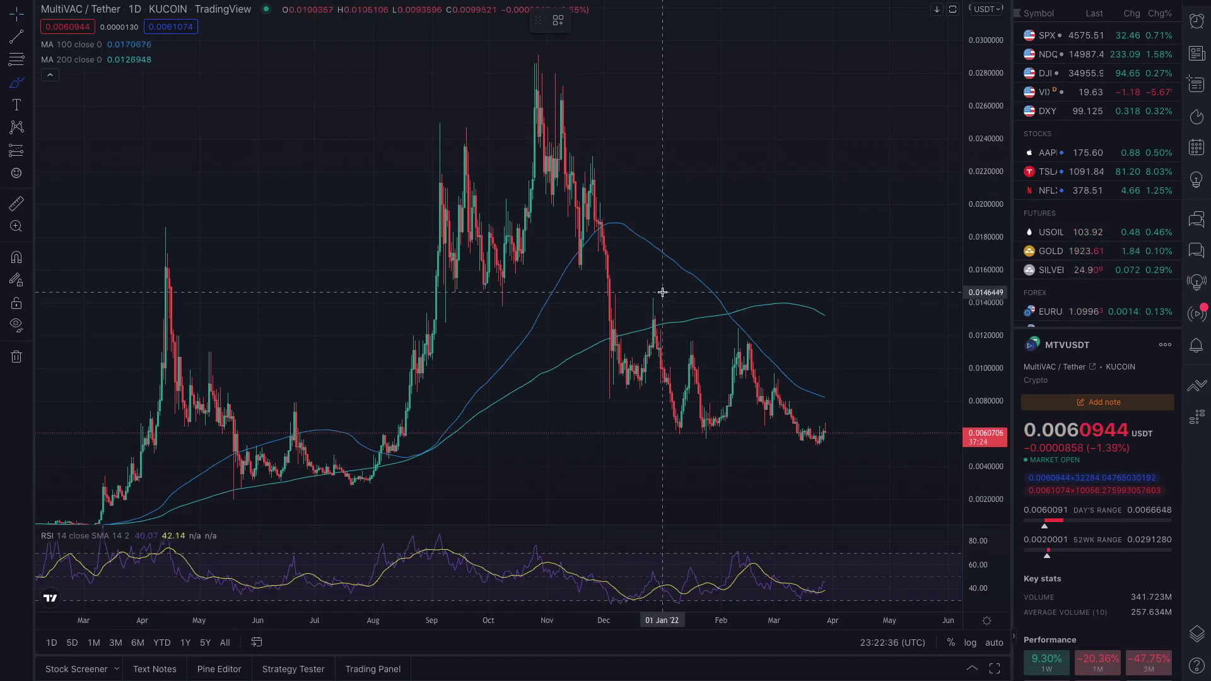
left_click(18, 209)
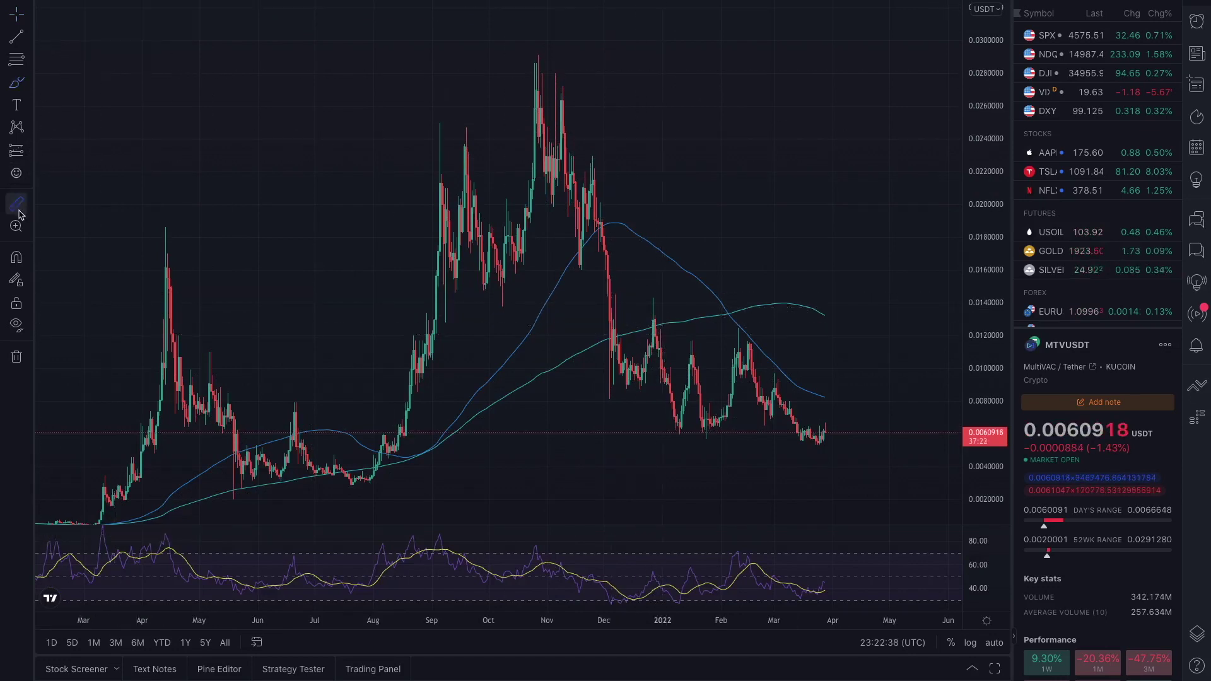
left_click(618, 338)
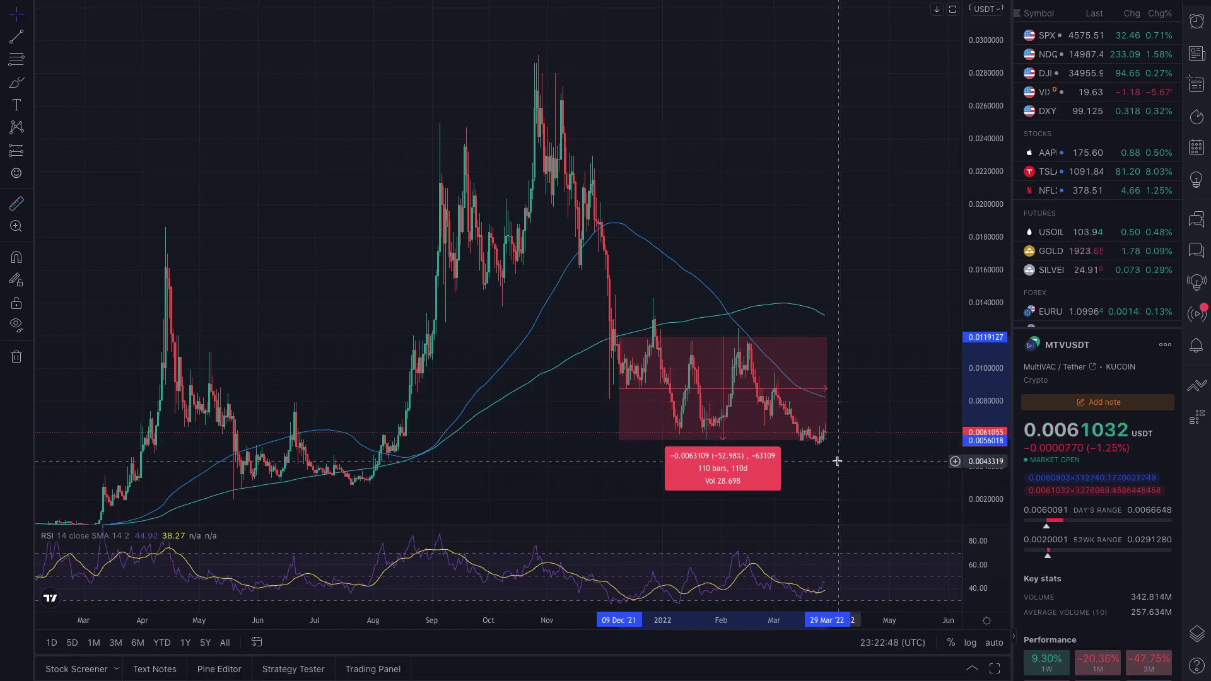
key("Escape")
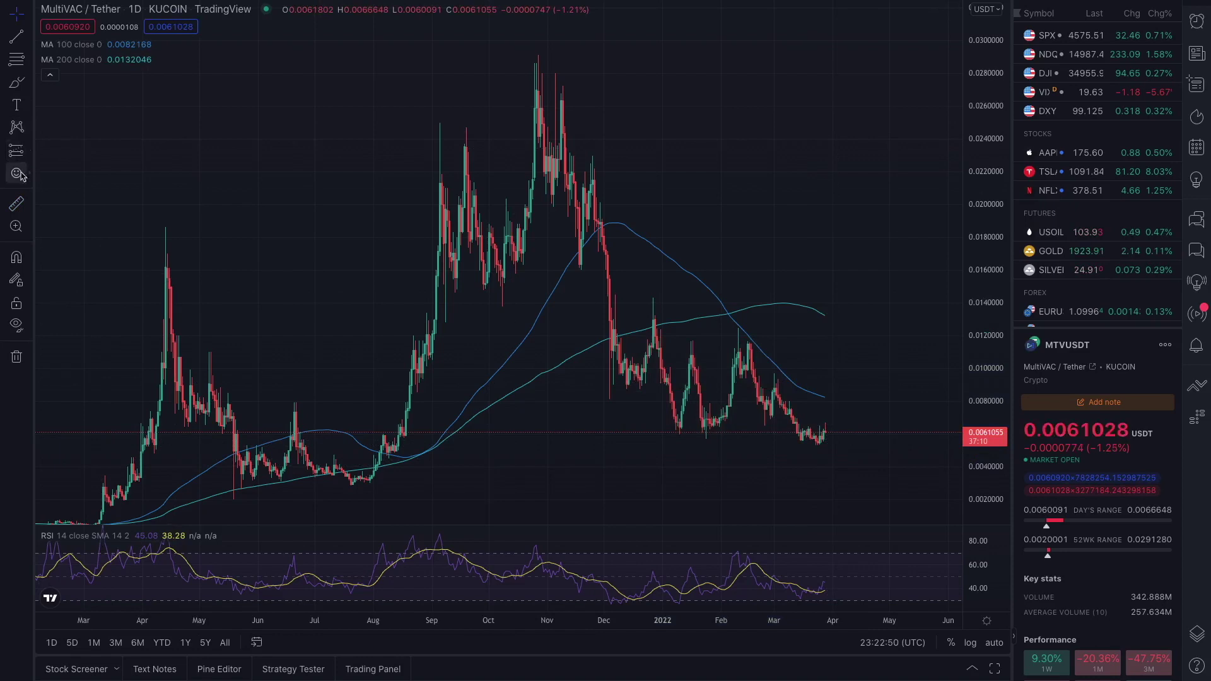
Step: Measure the earlier sideways range from 23 May '21 at about 0.0050 to early August 2021, and clear the measurement
left_click(17, 205)
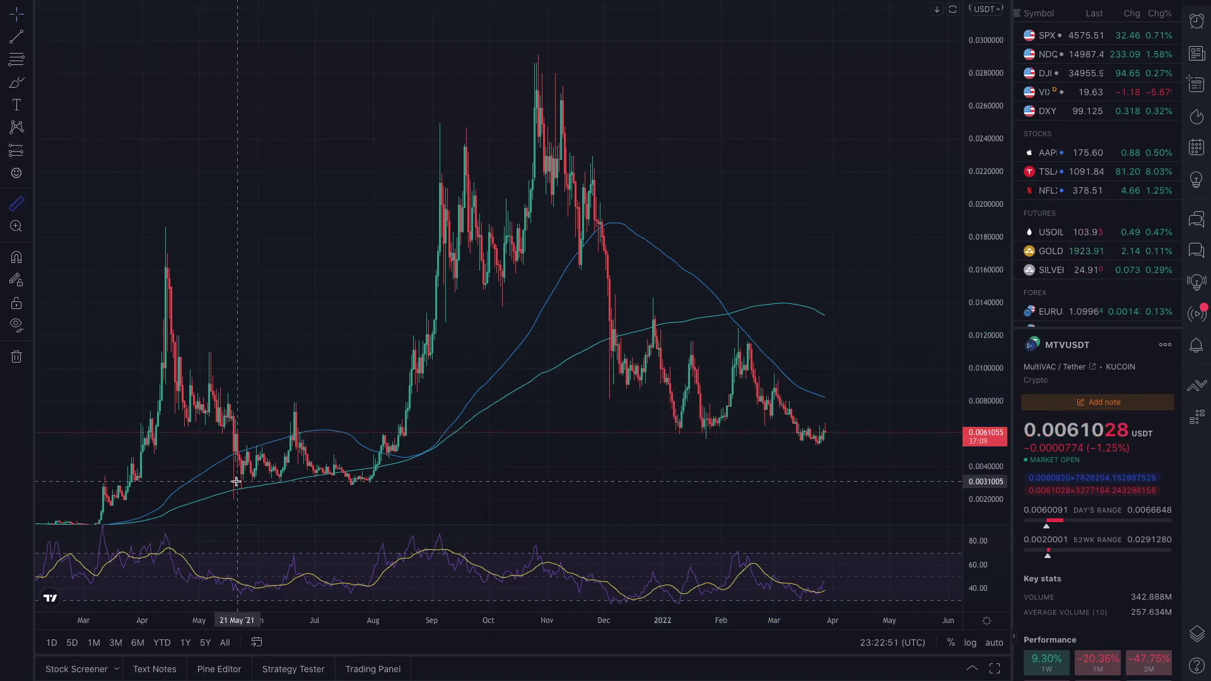
left_click(240, 450)
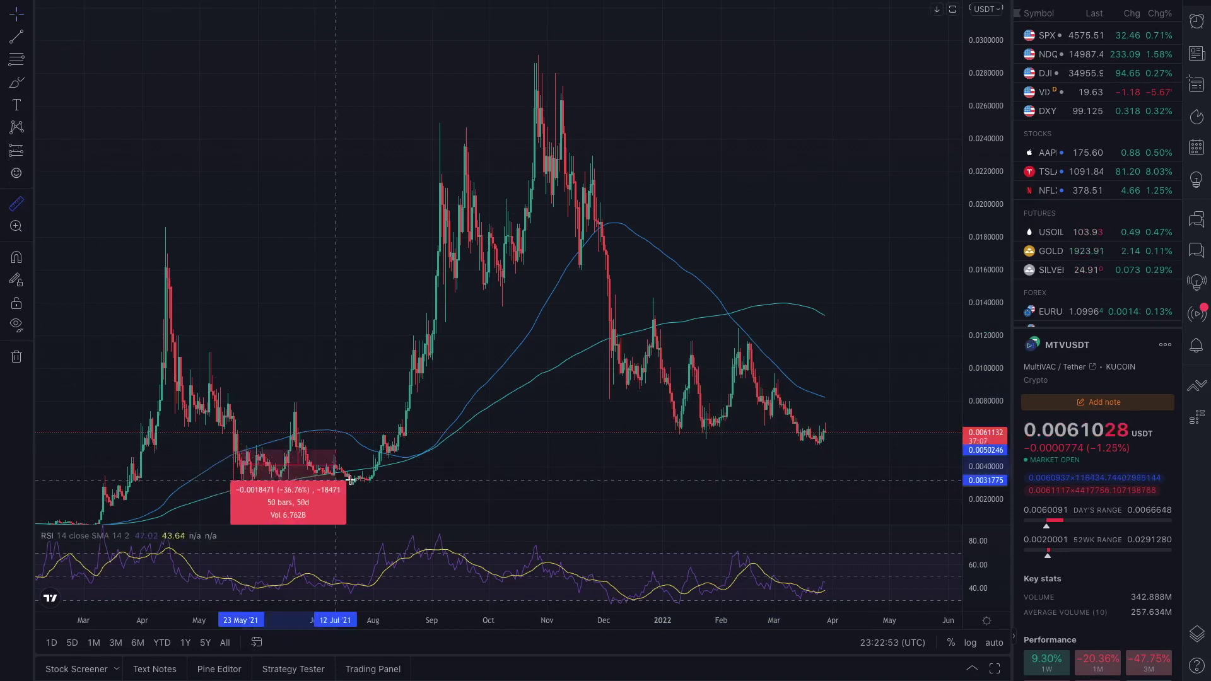
left_click(383, 498)
left_click(445, 475)
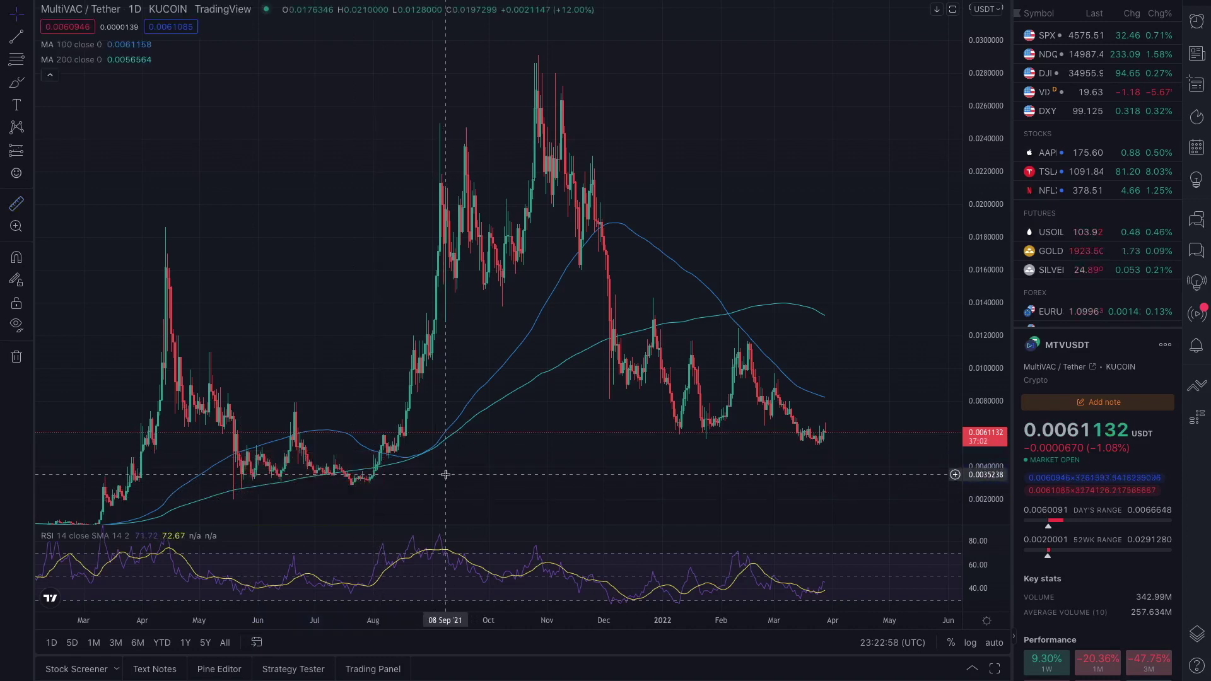
Step: Measure the short low before the August 2021 rally, from 18 Jul '21 at about 0.0036 to 01 Aug '21 at about 0.0027
scroll(367, 481, "up", 1)
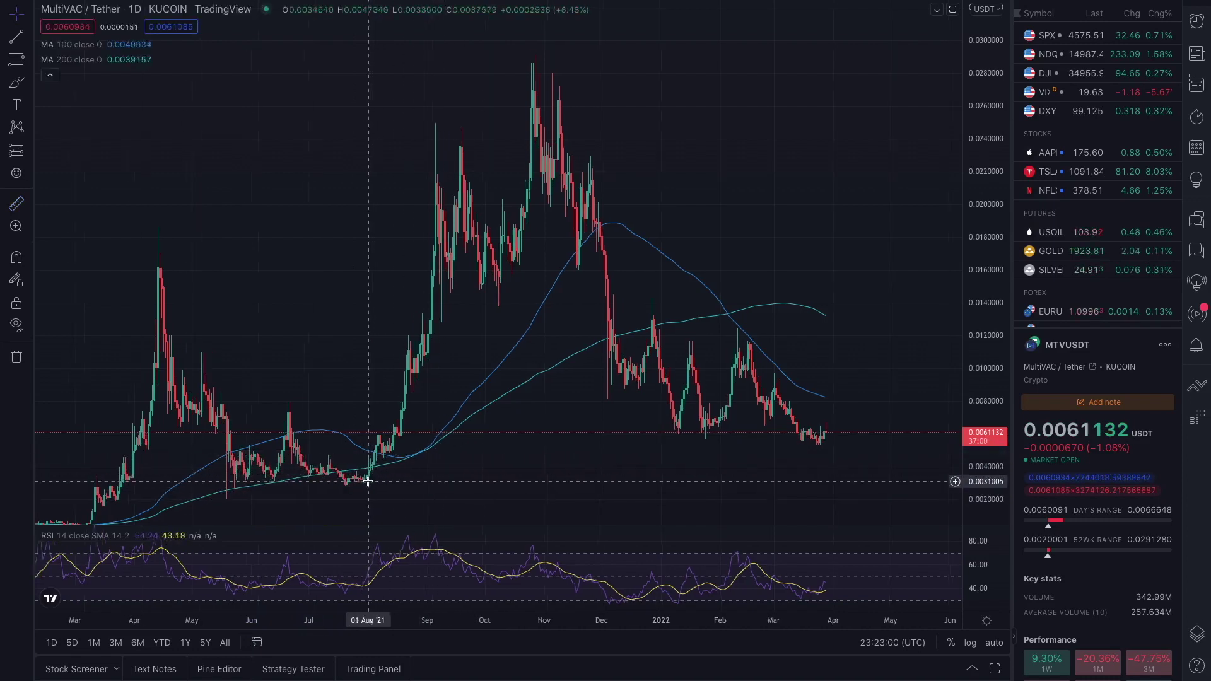
scroll(368, 481, "up", 1)
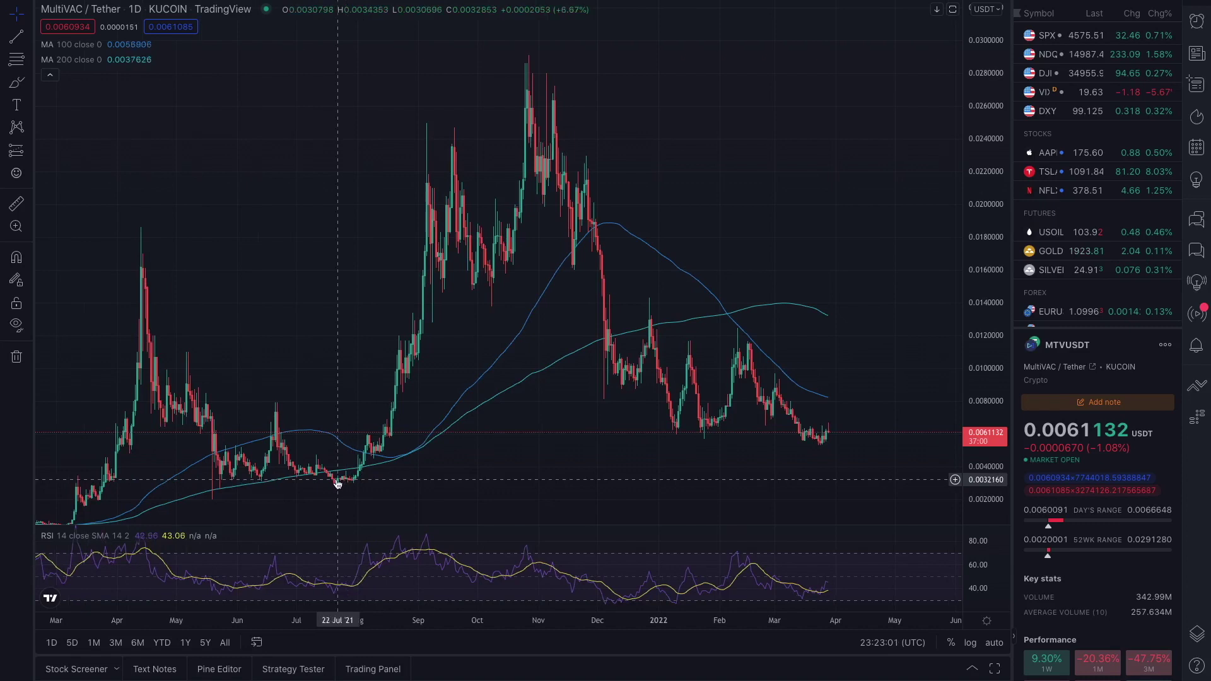
left_click(25, 209)
left_click(329, 472)
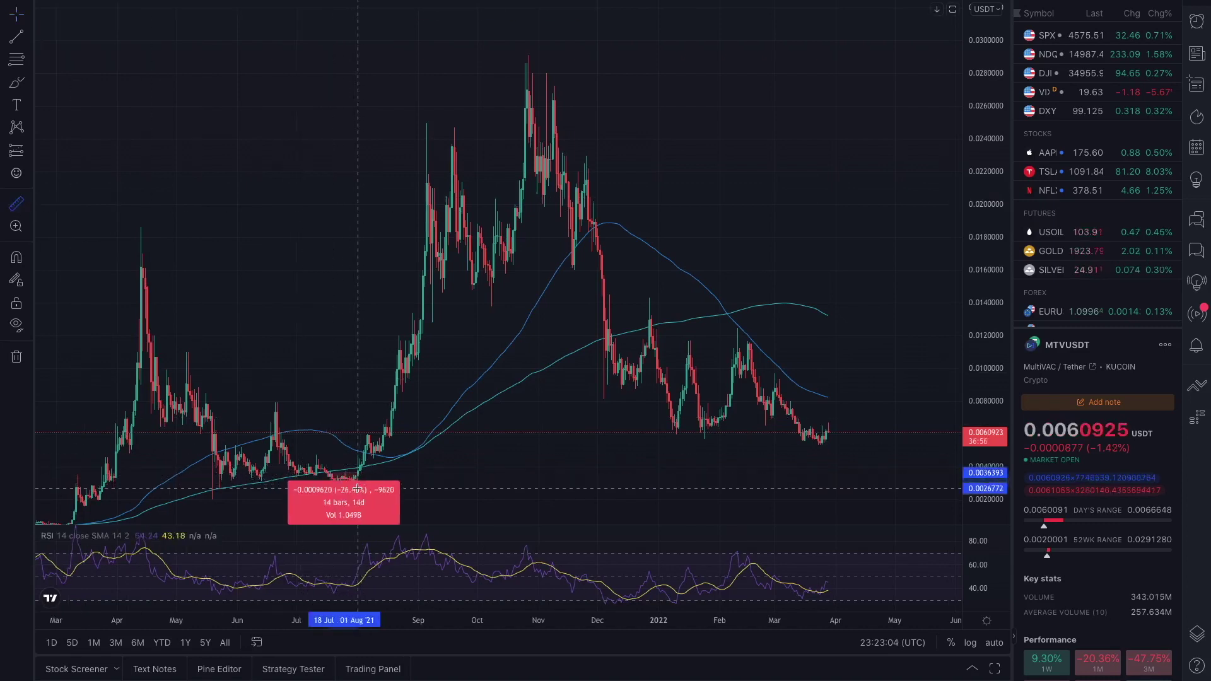
left_click(357, 489)
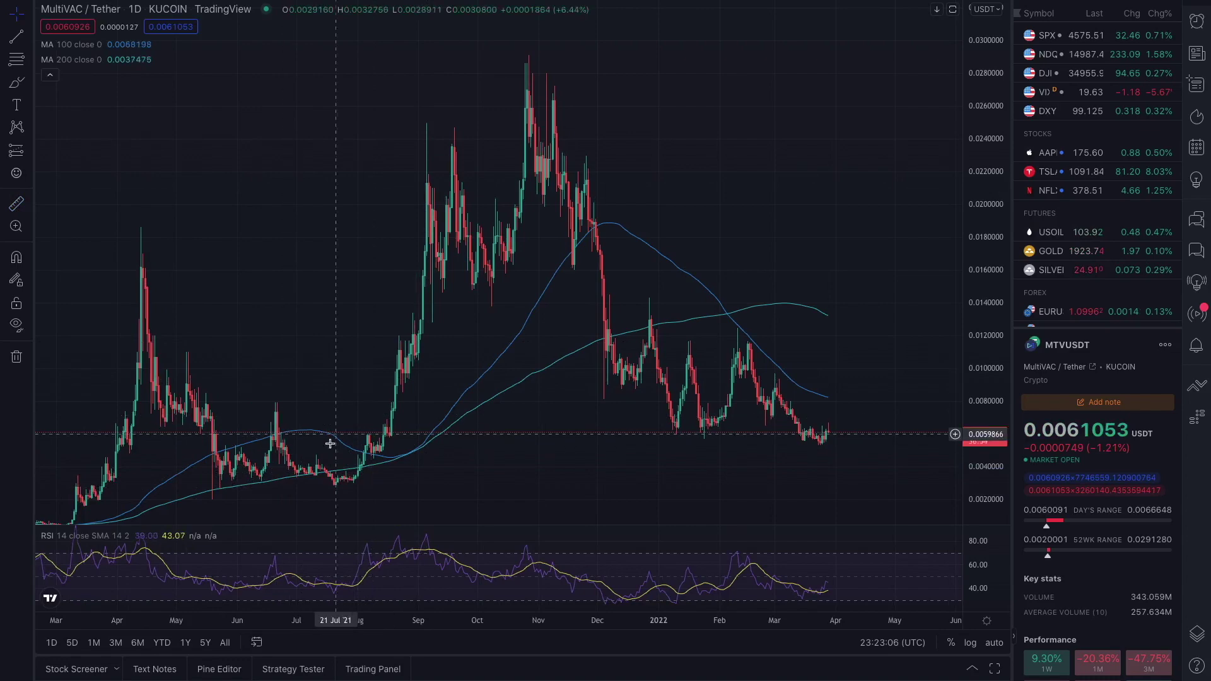
Step: Enclose the sideways range from 07 Dec '21 to 29 Mar '22 in a rectangle from about 0.0135 down to about 0.0053
scroll(368, 449, "up", 3)
left_click_drag(551, 419, 438, 435)
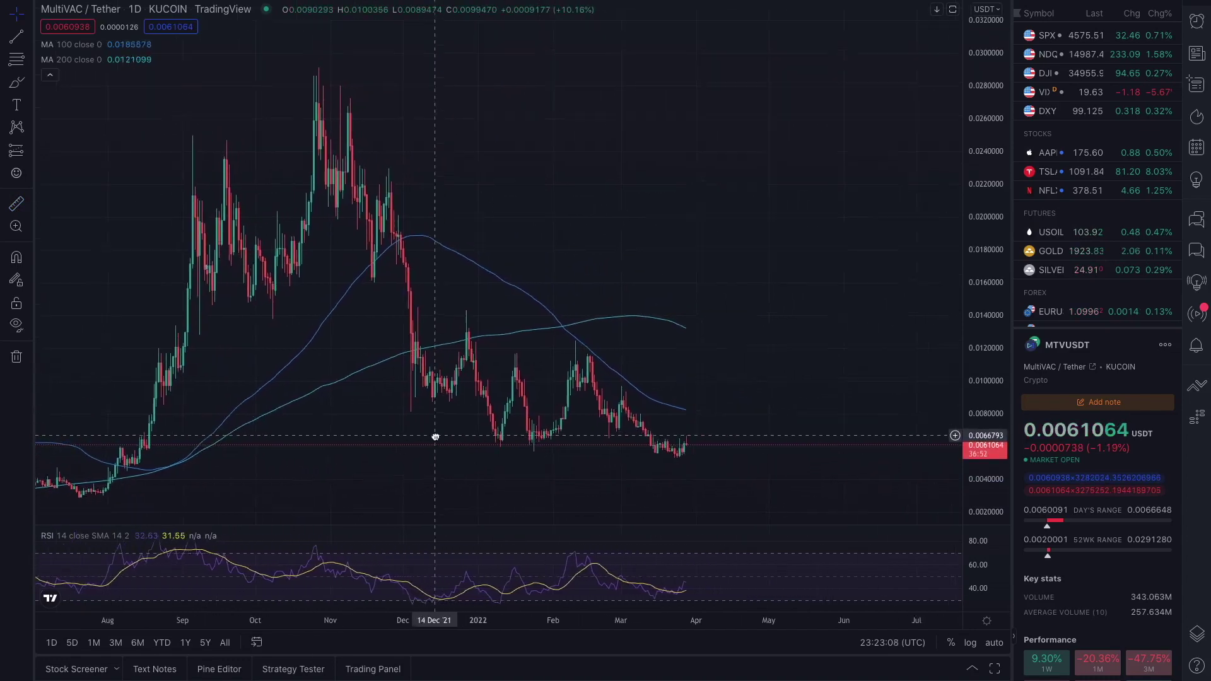
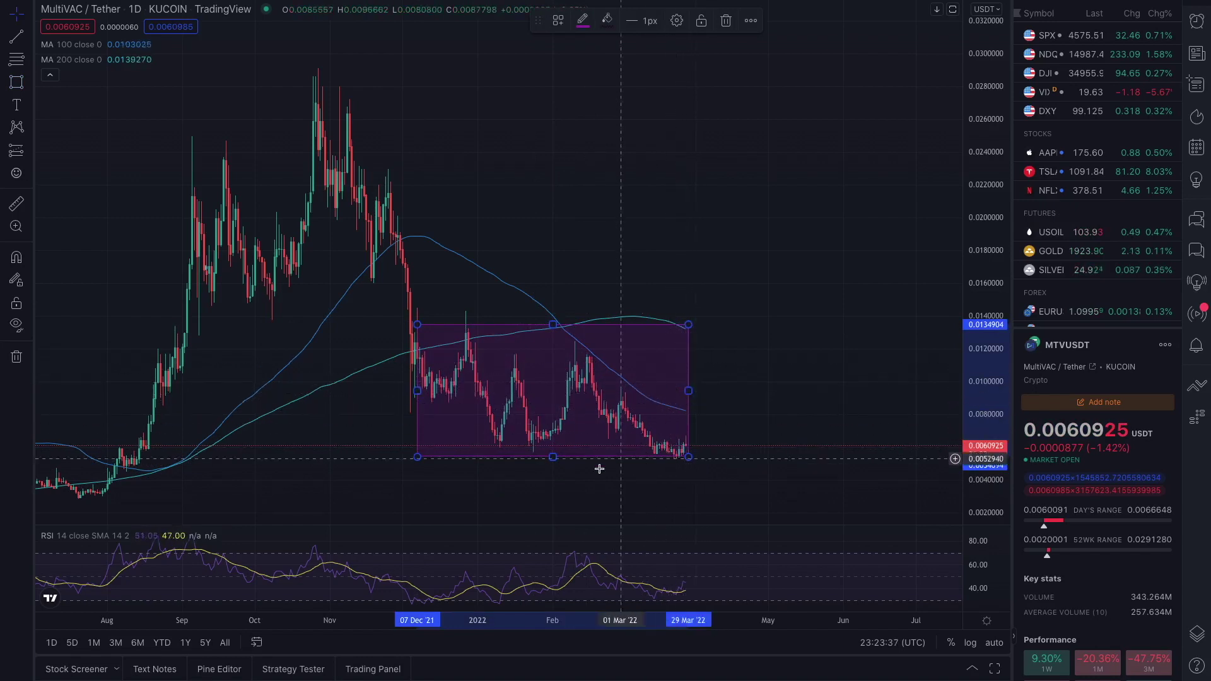
left_click_drag(554, 456, 553, 458)
Step: Brush a bracket just after the rectangle's later side, from about 0.0132 down to about 0.0046
scroll(649, 446, "up", 3)
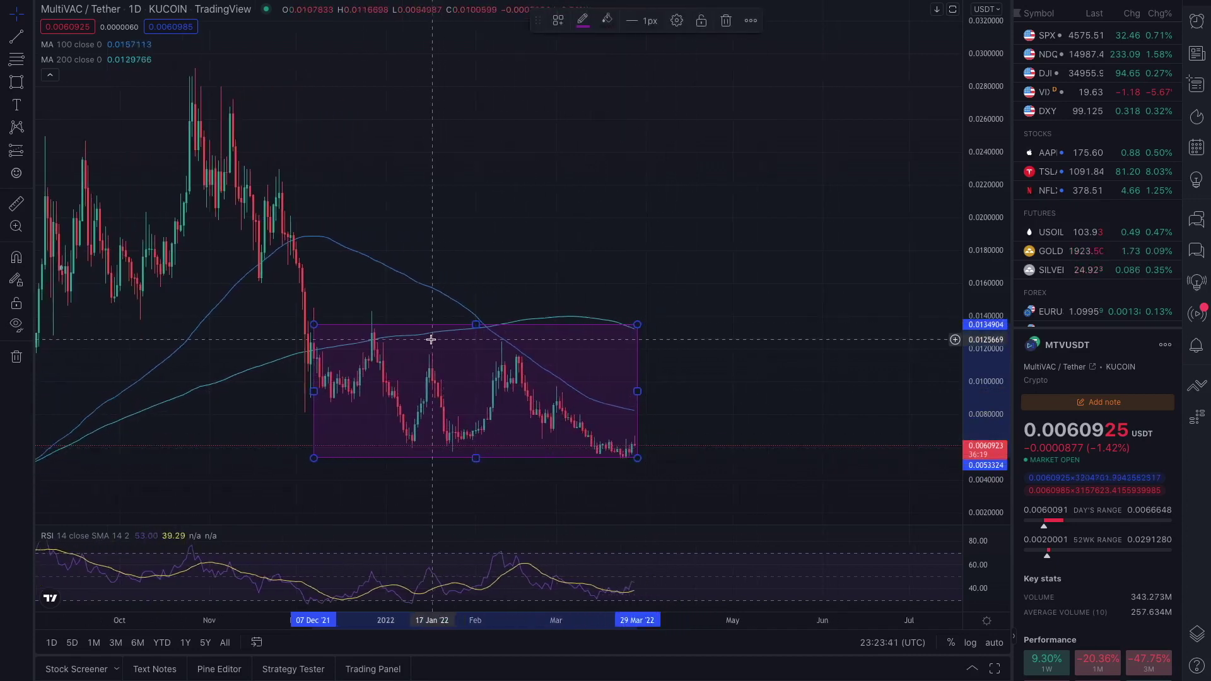
left_click(19, 205)
left_click(27, 89)
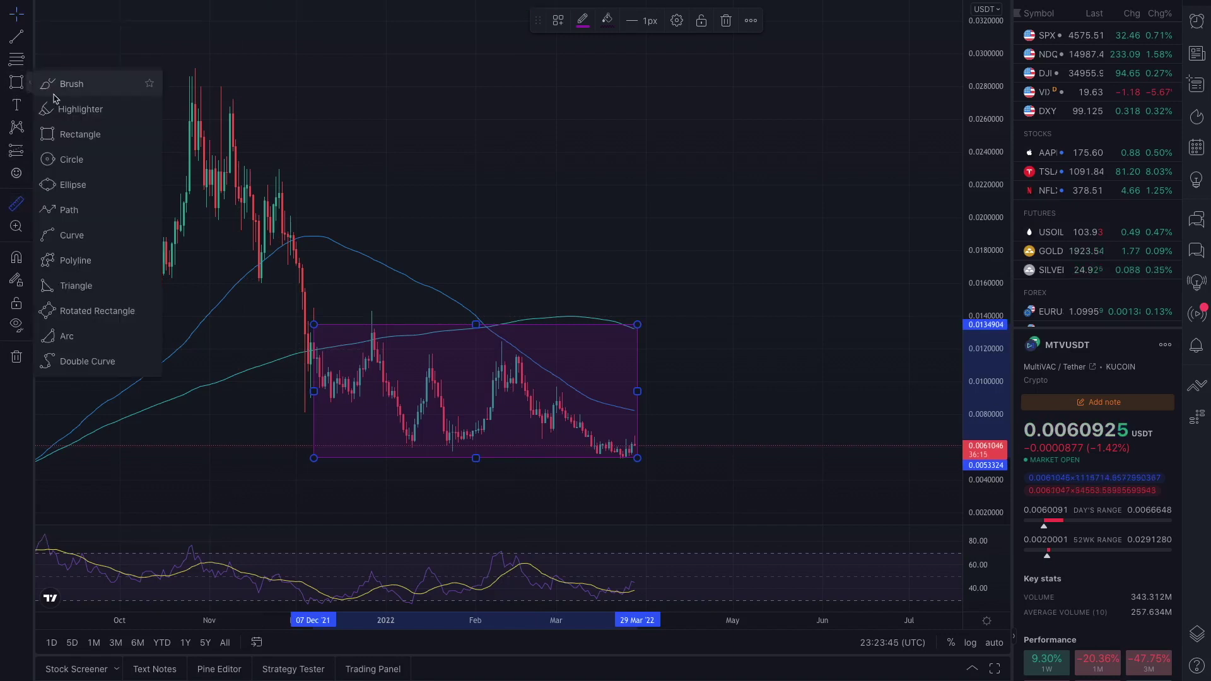
left_click(63, 86)
mouse_move(652, 329)
left_mouse_down()
mouse_move(699, 347)
mouse_move(692, 465)
mouse_move(629, 470)
left_mouse_up()
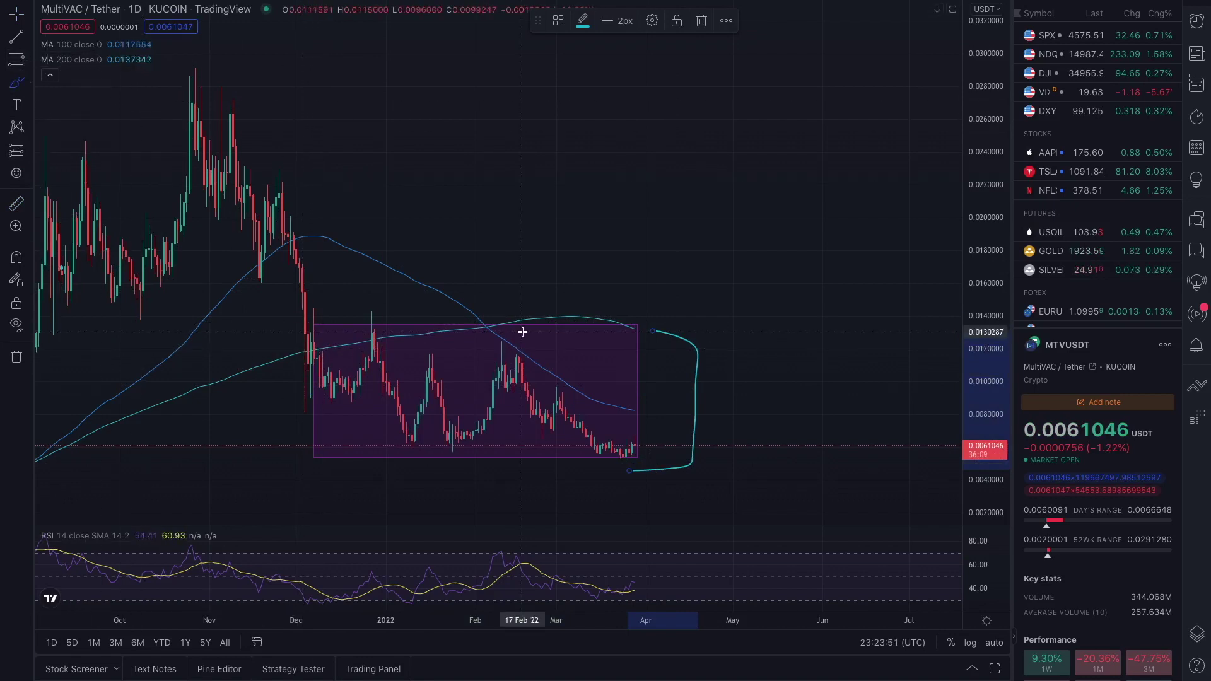
Step: Measure from the rectangle's upper edge at 27 Dec '21 up to about 0.0174 at 09 Apr '22, and clear the measurement
left_click(17, 204)
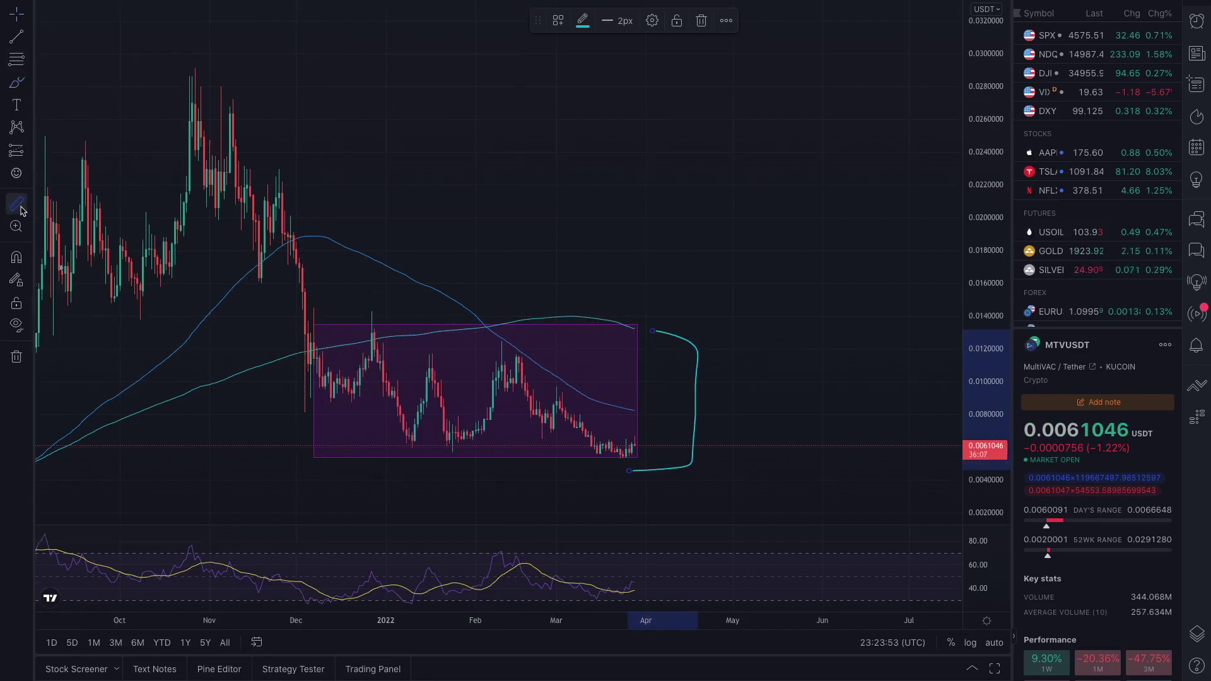
left_click(371, 323)
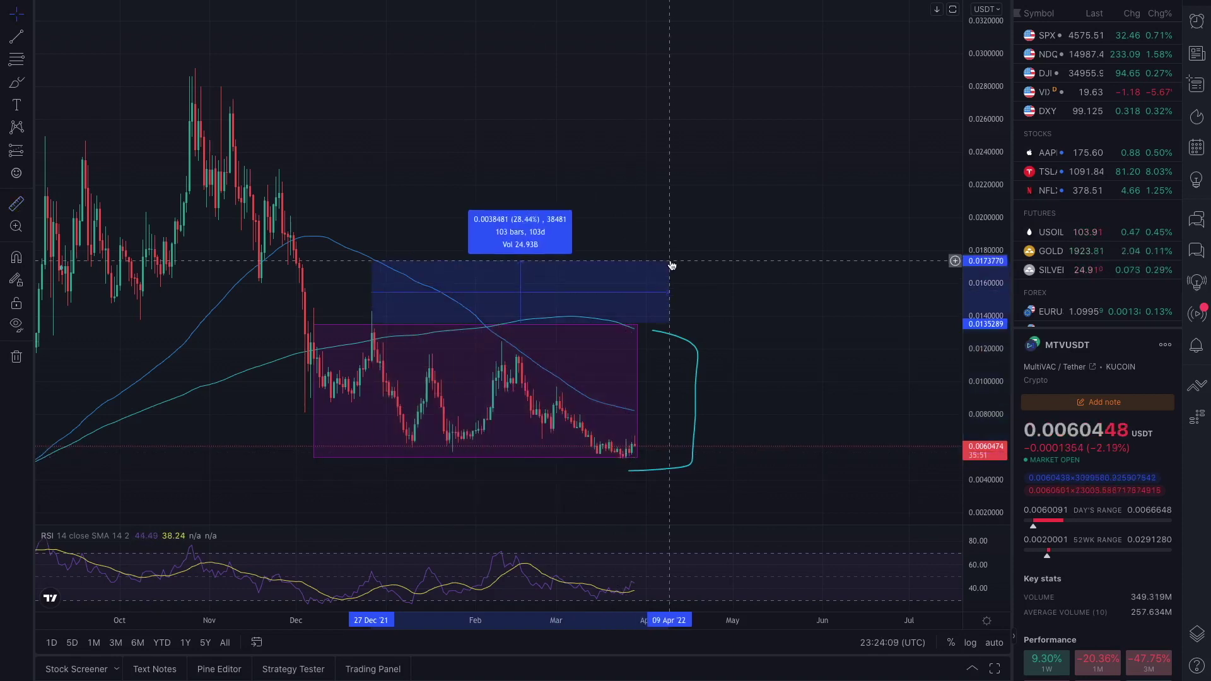
left_click(660, 206)
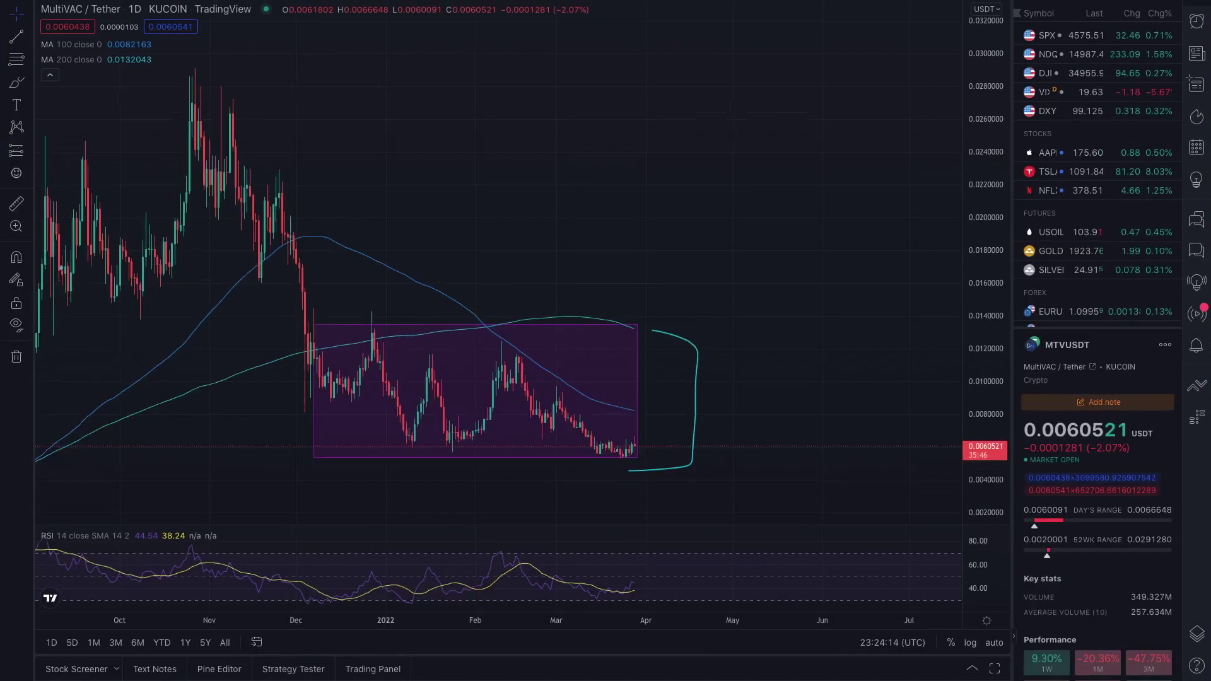
scroll(481, 164, "up", 1)
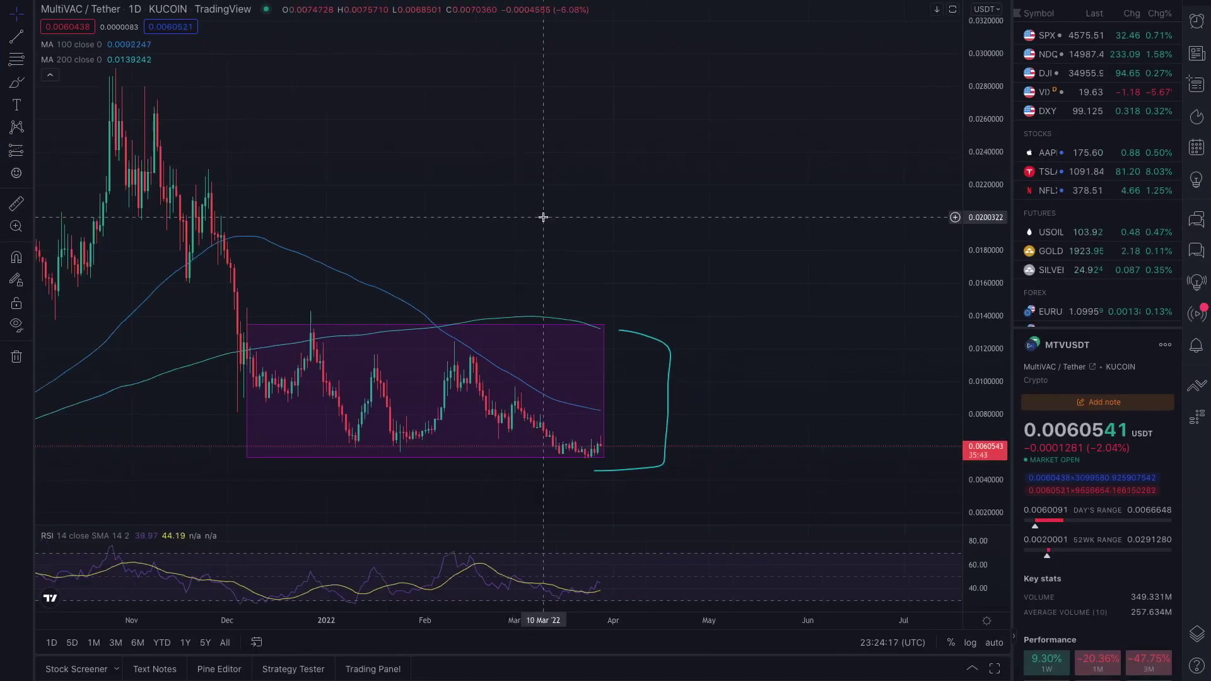
scroll(555, 256, "down", 2)
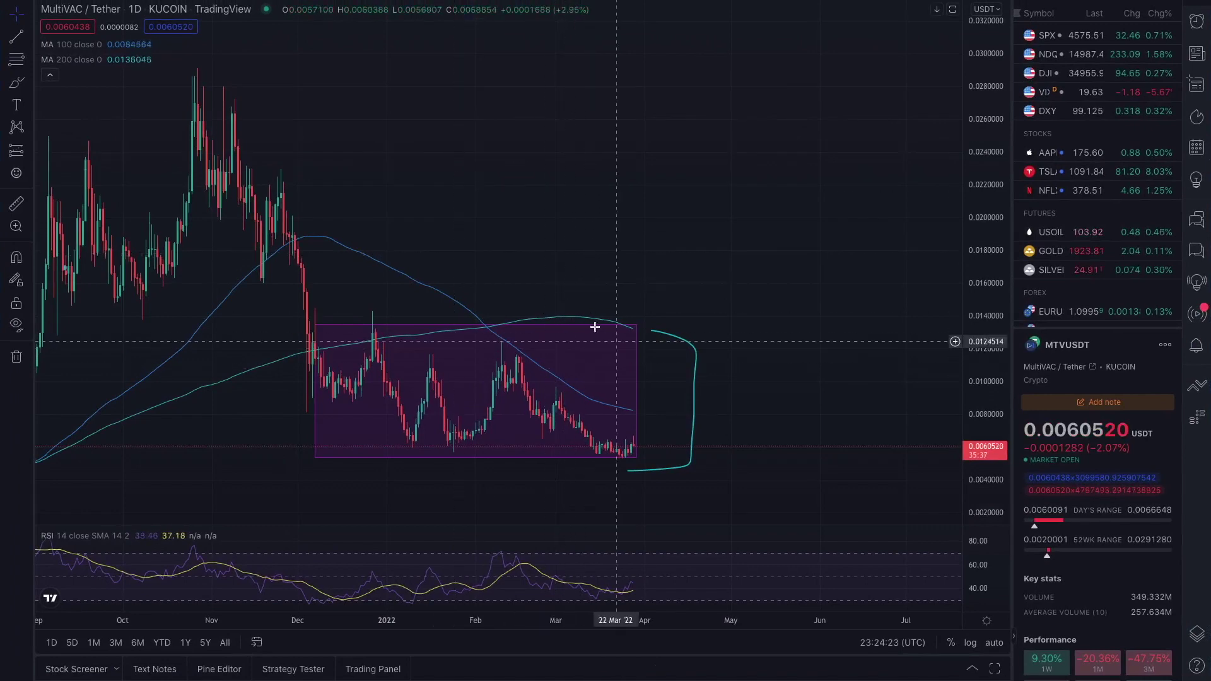
scroll(571, 357, "down", 1)
scroll(578, 372, "up", 1)
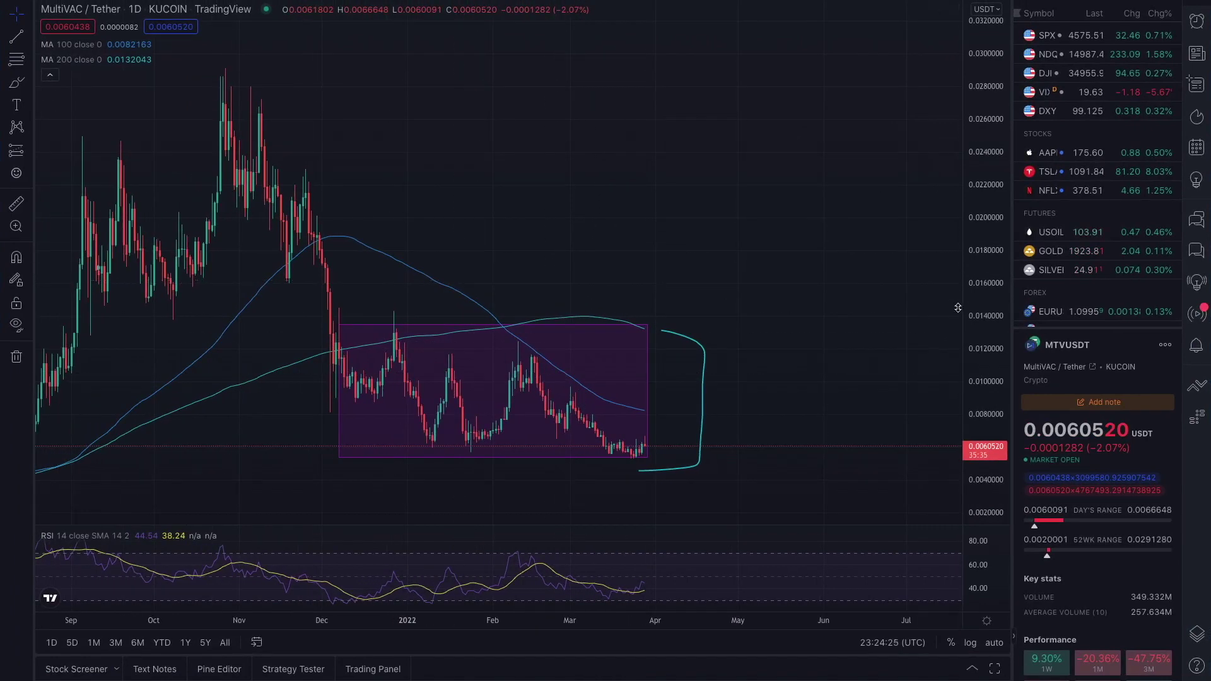
scroll(838, 408, "up", 2)
scroll(838, 408, "up", 1)
Step: Brush a loop around the most recent RSI values, from about mid-March to mid-April 2022
left_click(17, 83)
scroll(489, 503, "down", 3)
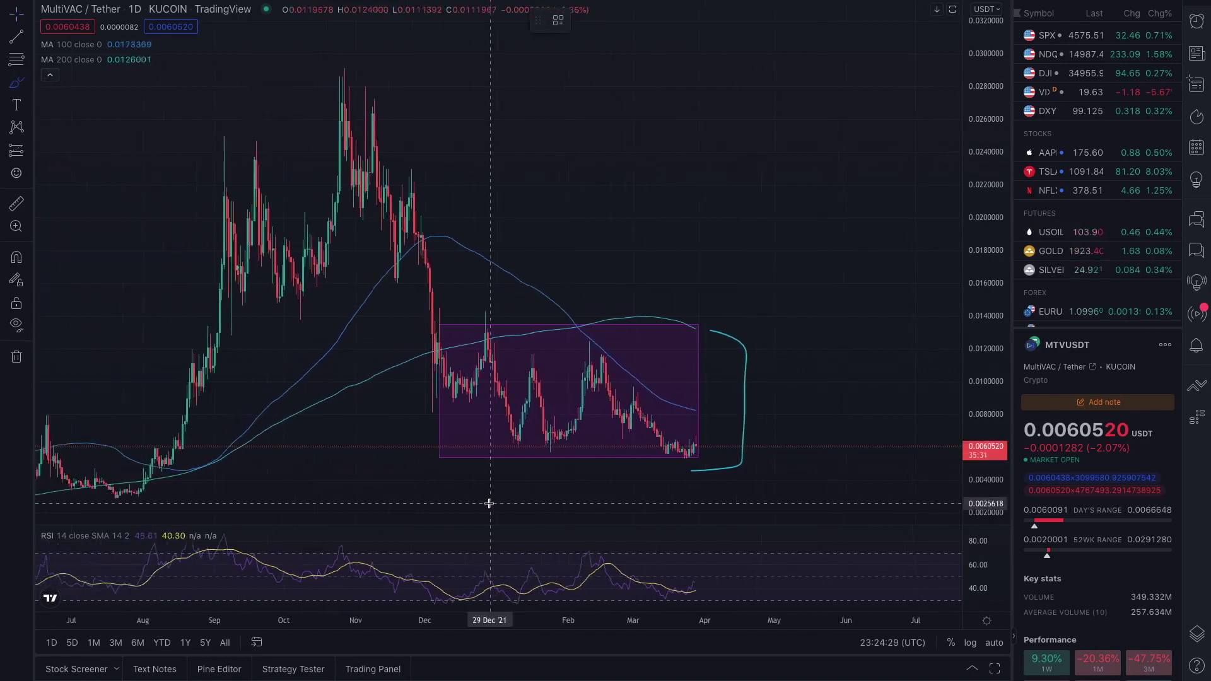
scroll(488, 504, "down", 1)
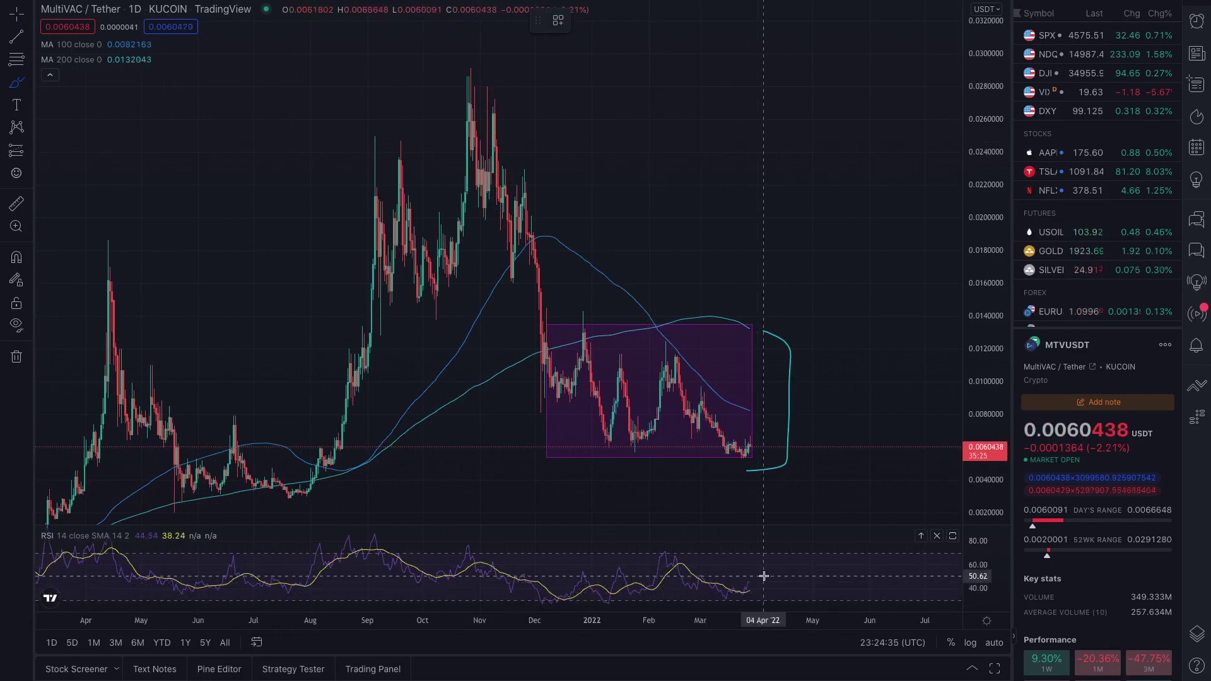
mouse_move(761, 578)
left_mouse_down()
mouse_move(709, 587)
mouse_move(787, 587)
mouse_move(751, 574)
left_mouse_up()
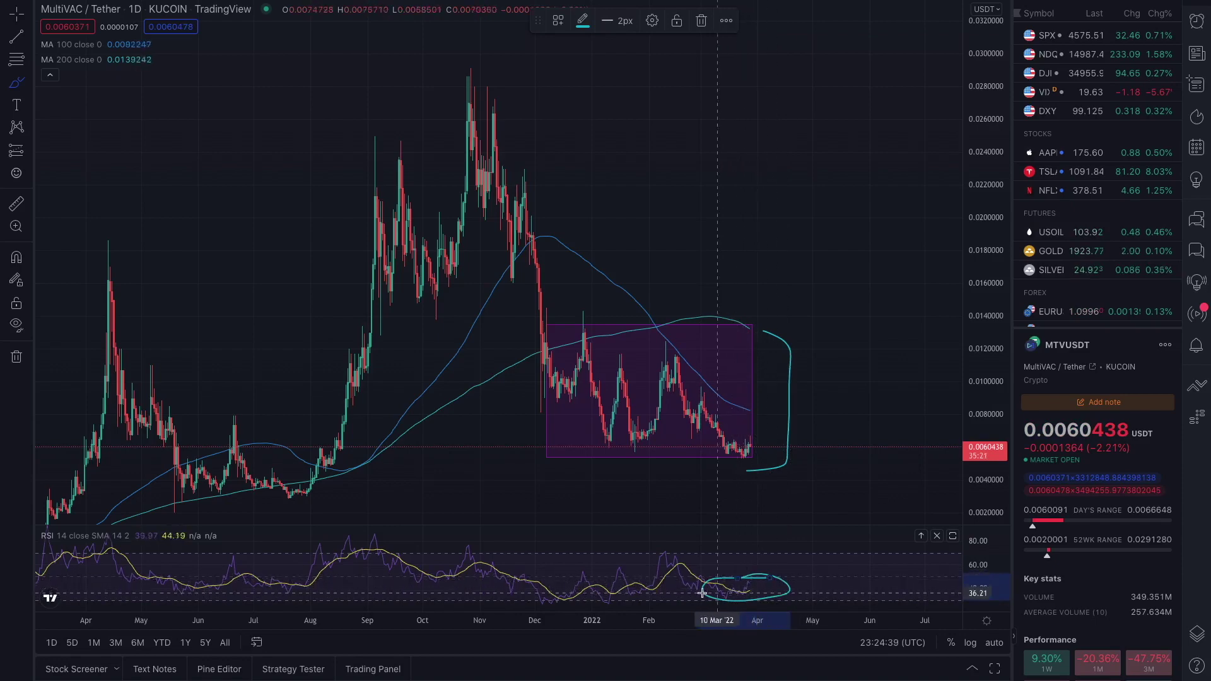
Step: Brush a loop around the high RSI values of August to November 2021 and a vertical stroke down from the September price peak
scroll(664, 591, "down", 3)
scroll(663, 591, "down", 2)
scroll(401, 555, "down", 2)
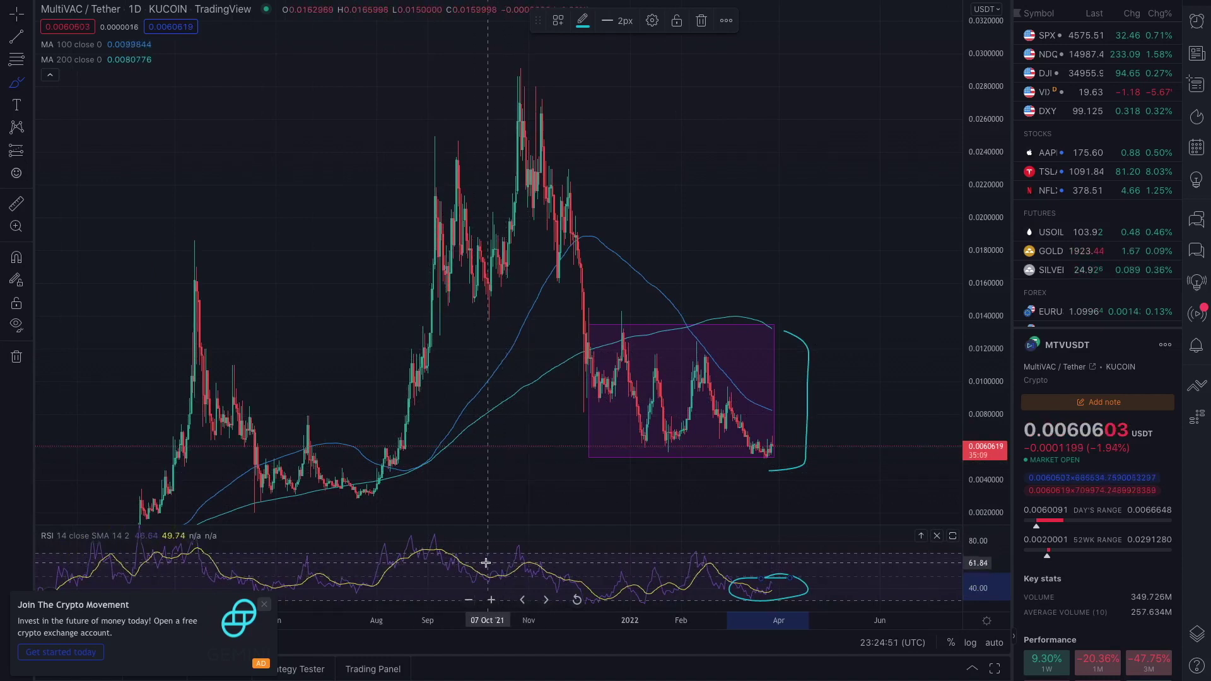
mouse_move(476, 559)
left_mouse_down()
mouse_move(385, 556)
mouse_move(467, 582)
mouse_move(547, 565)
mouse_move(429, 552)
left_mouse_up()
left_click_drag(442, 172, 435, 522)
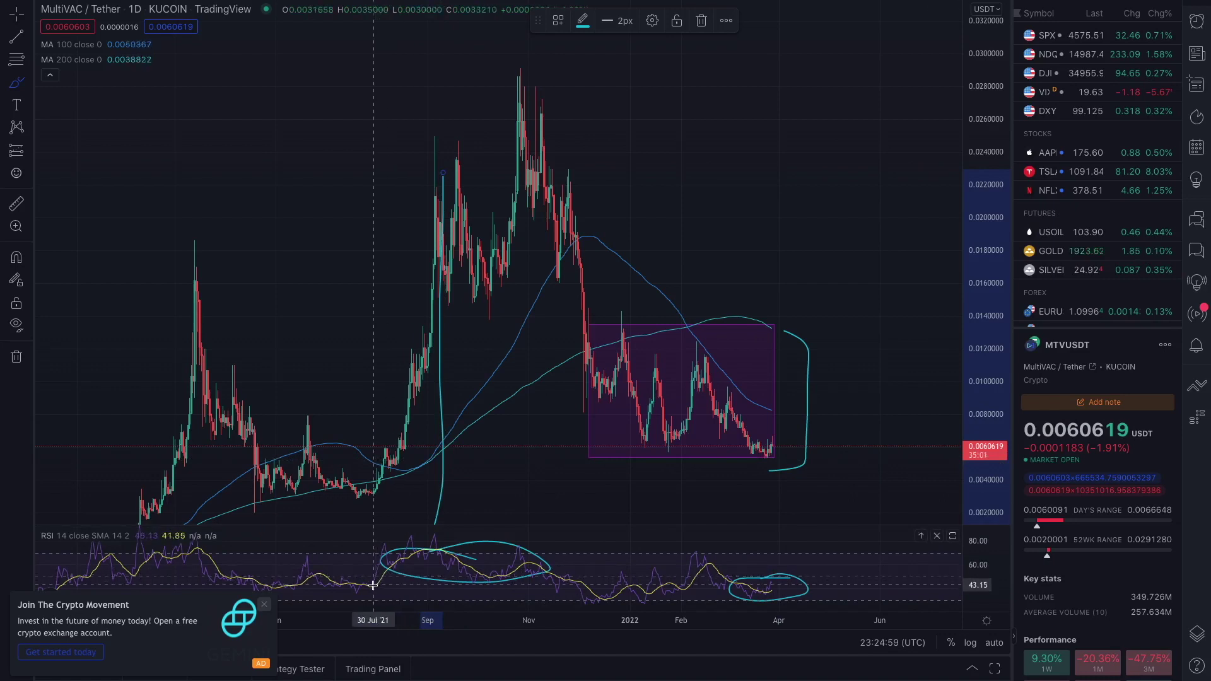
Step: Brush vertical strokes through the RSI and the price at about early August 2021, and close the advertisement
left_click_drag(373, 585, 385, 456)
left_click_drag(386, 404, 385, 502)
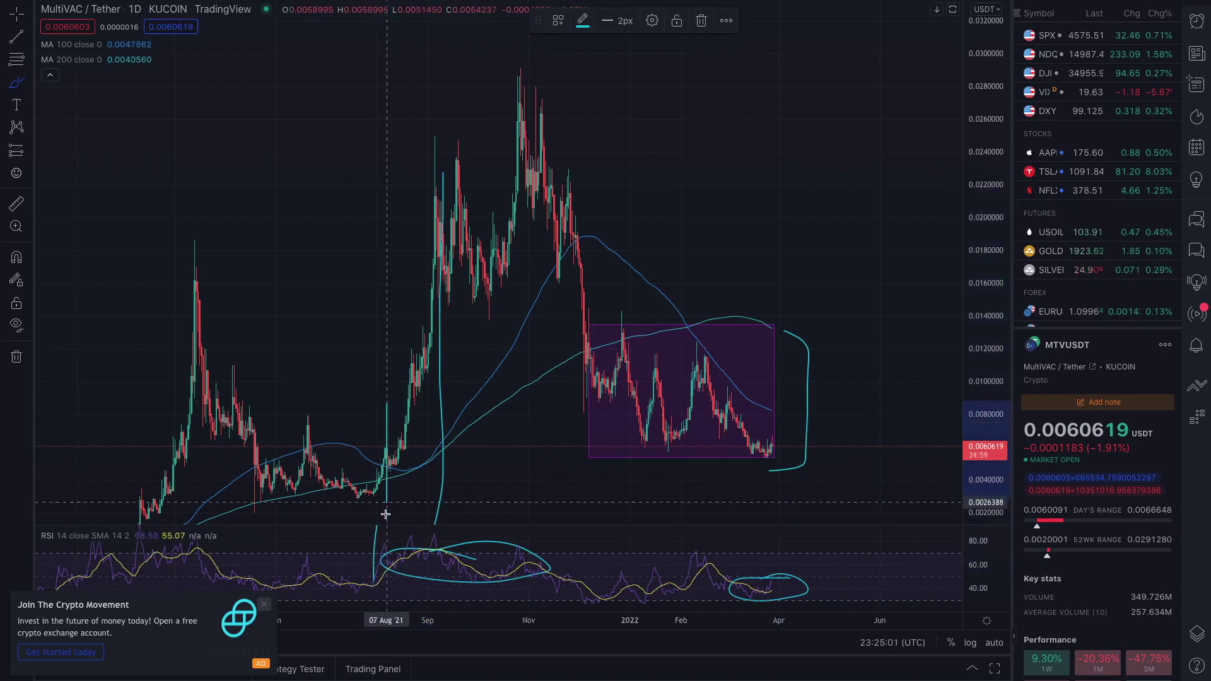
left_click(264, 605)
scroll(555, 422, "up", 2)
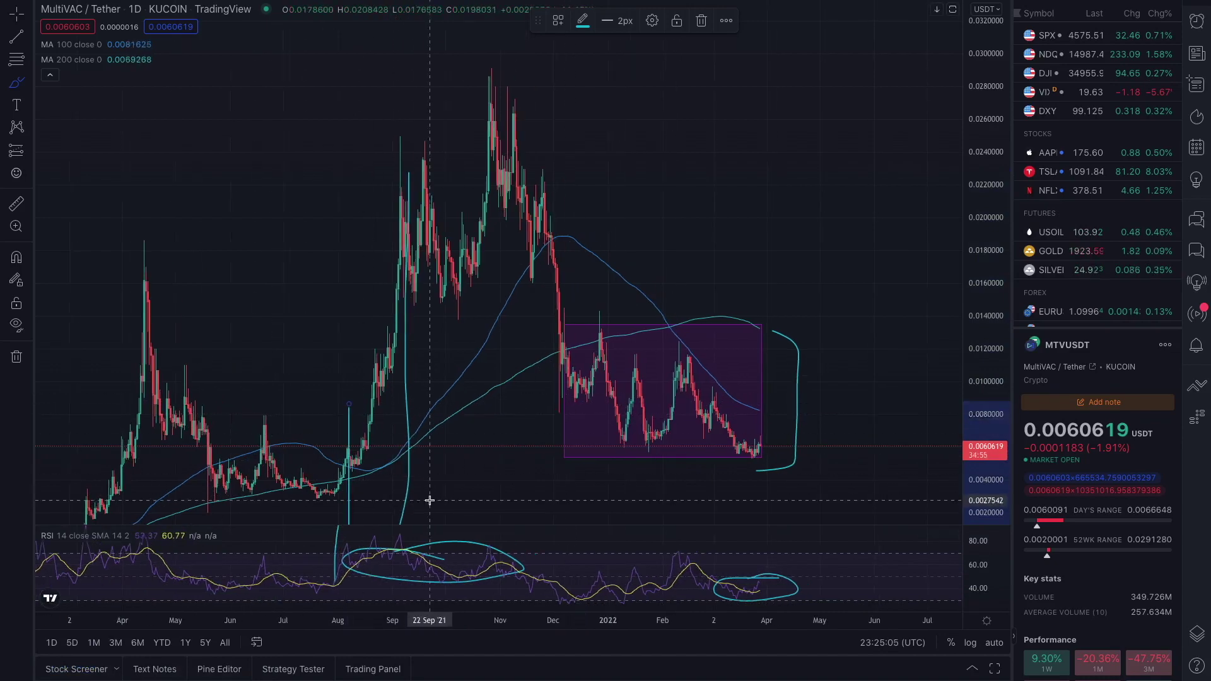
scroll(429, 500, "down", 1)
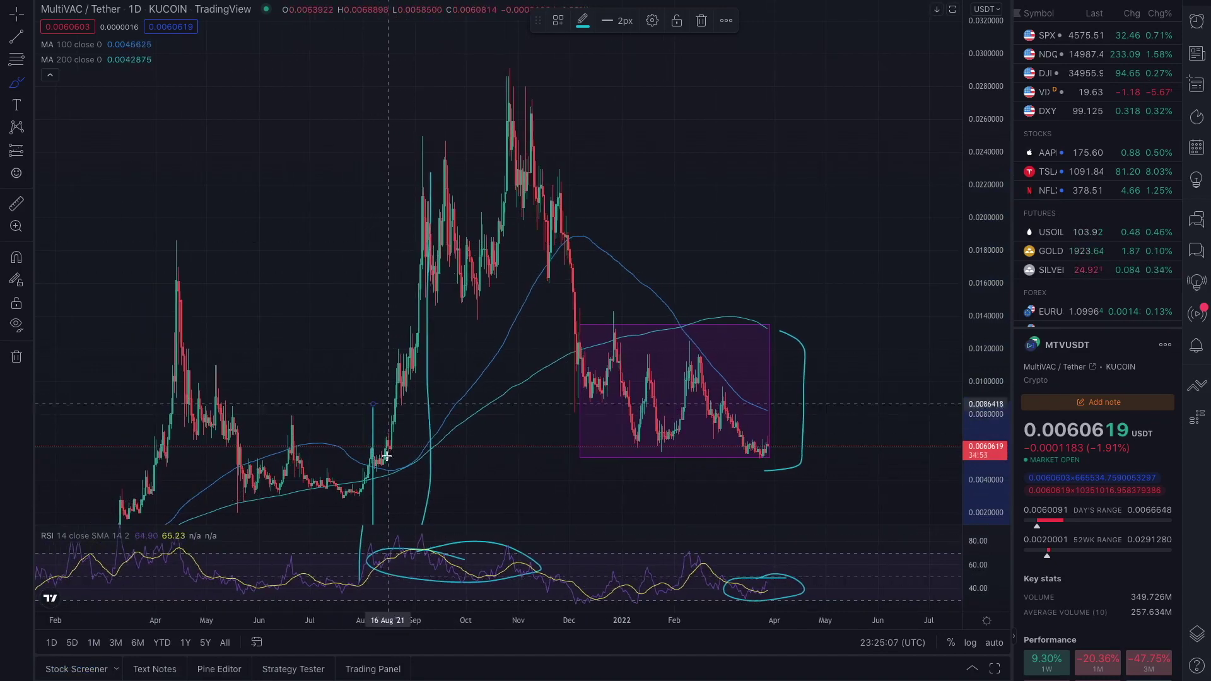
Step: Undo the early-August strokes, the vertical stroke at the September peak and the RSI loop over August to November 2021
key("ctrl+z")
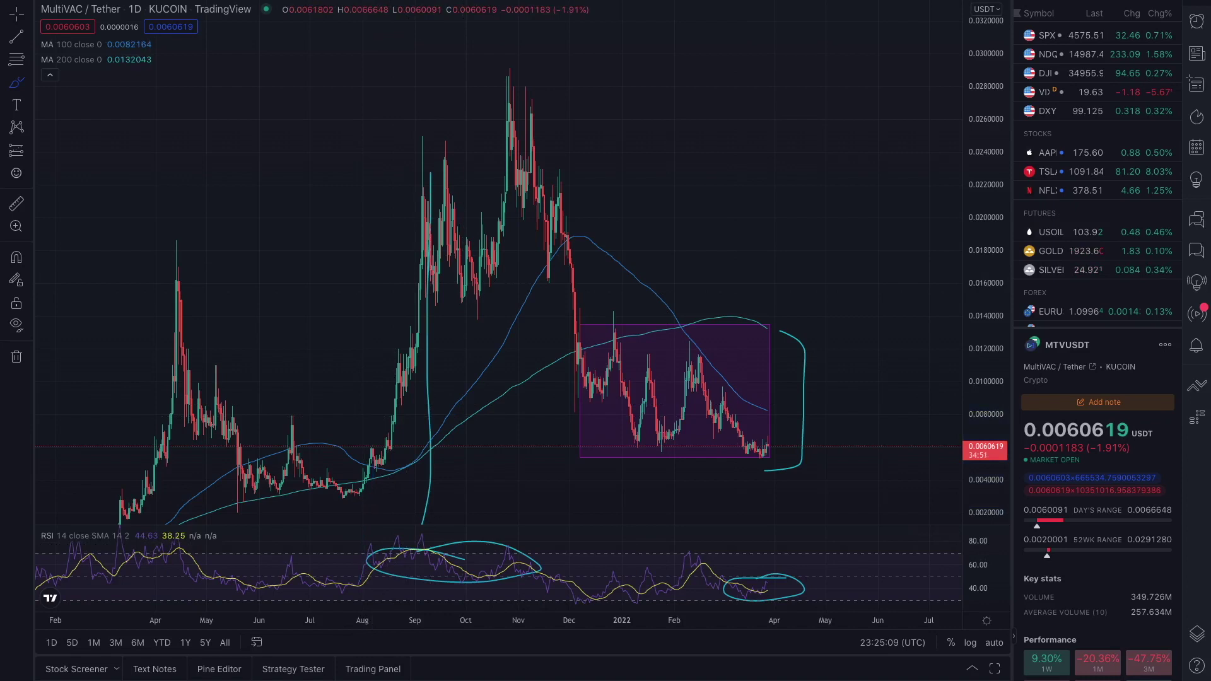
scroll(660, 208, "up", 3)
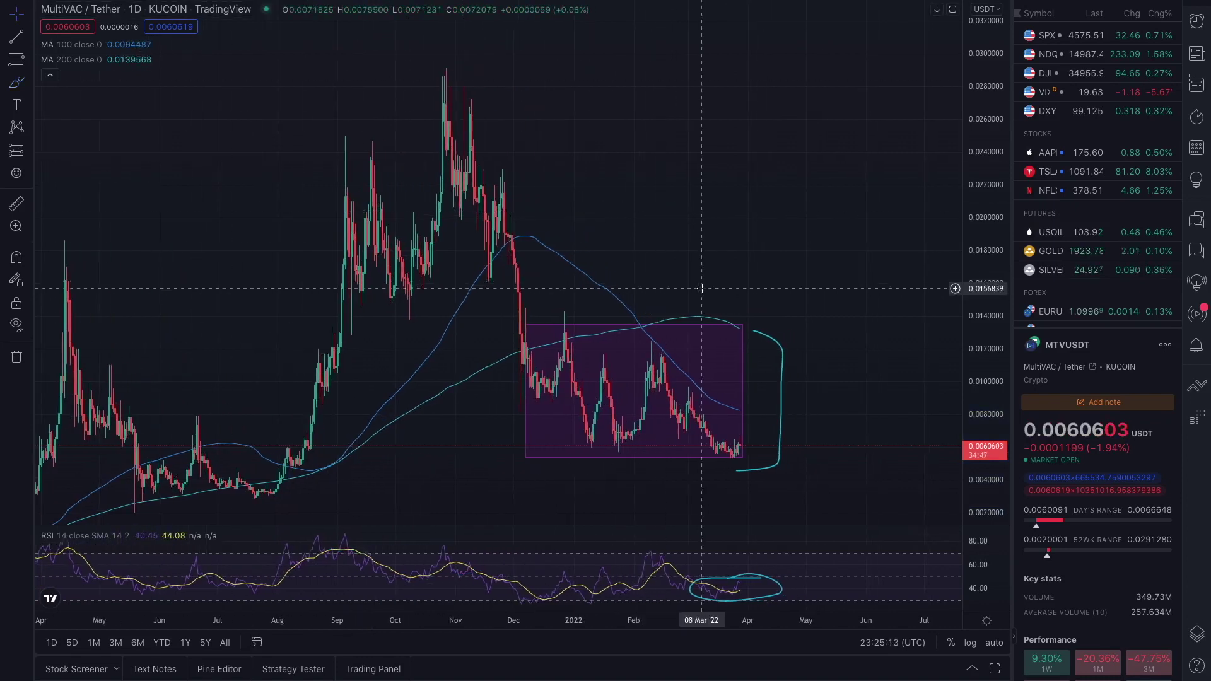
left_click_drag(700, 286, 700, 270)
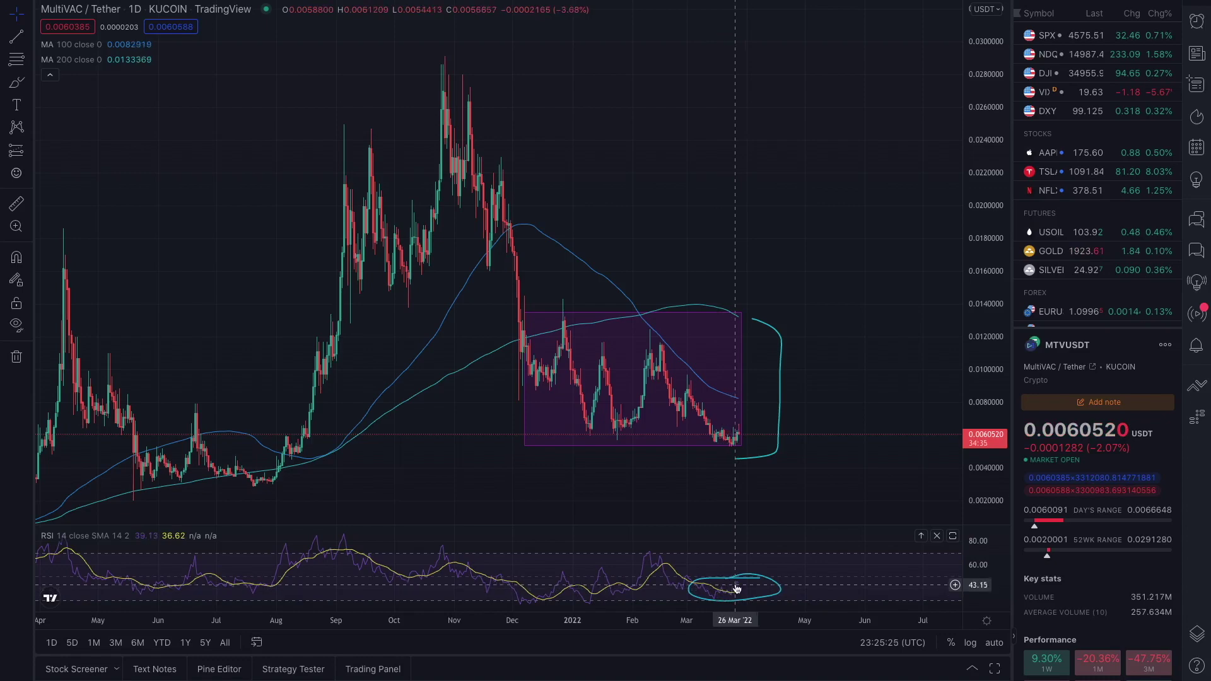
scroll(332, 589, "down", 2)
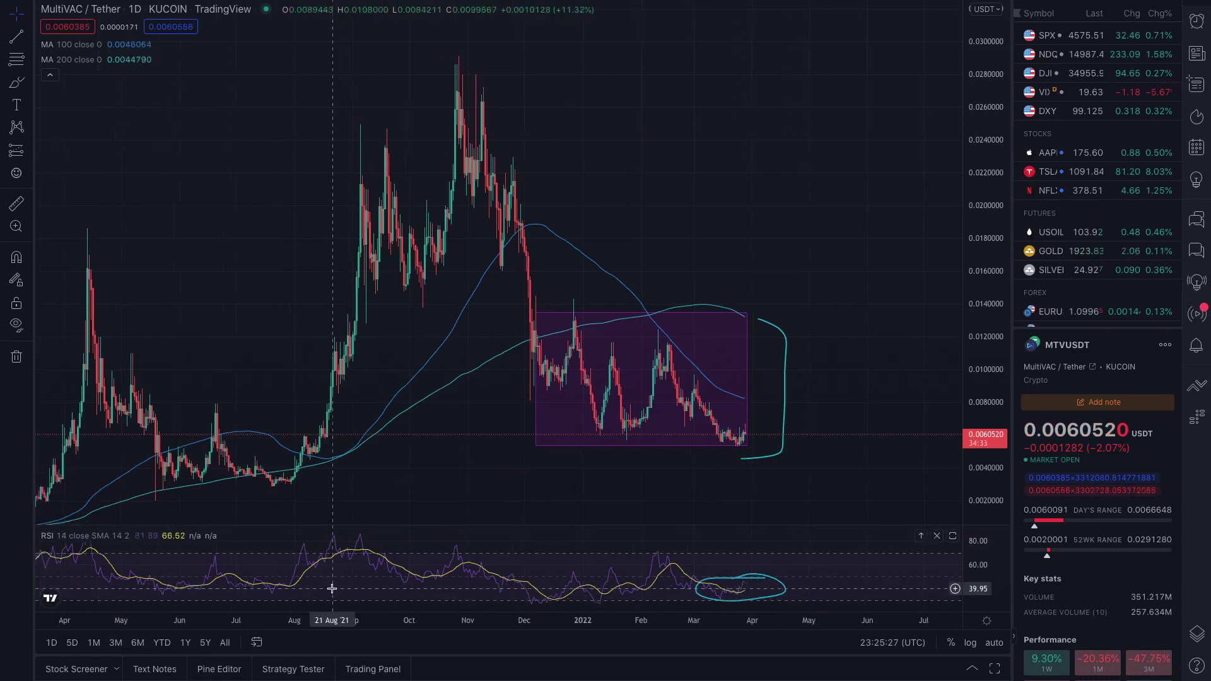
scroll(332, 589, "down", 2)
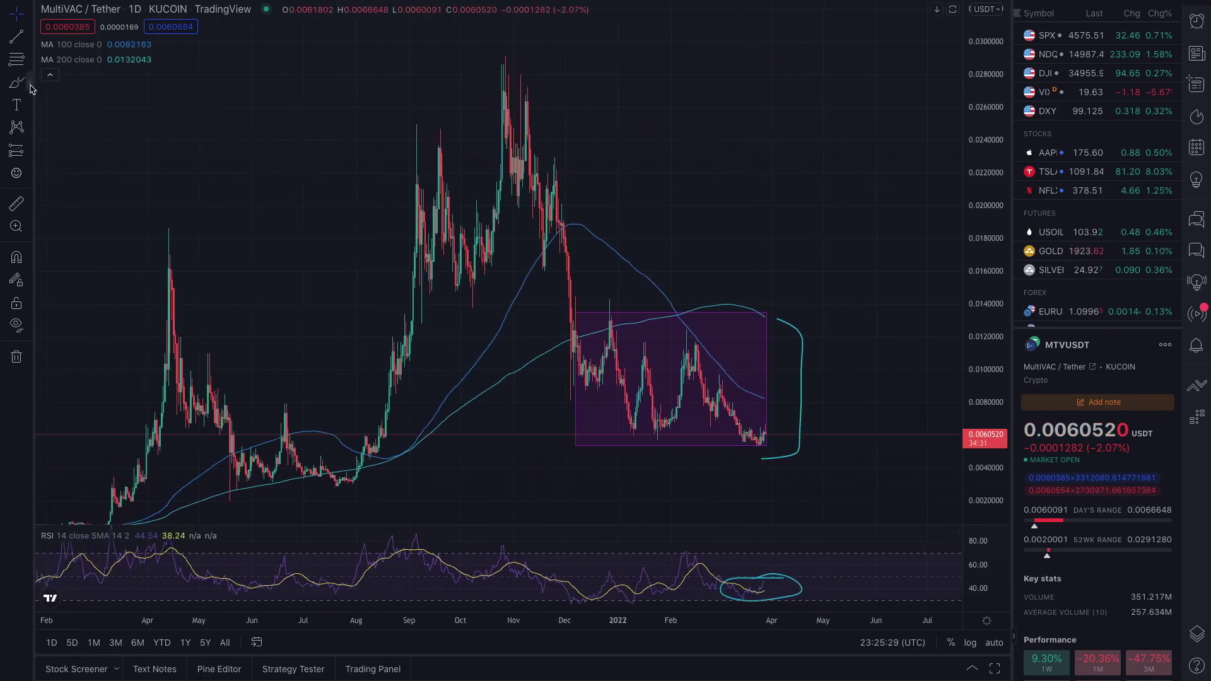
Step: Brush loops around the July 2021 RSI values, the late-July price low and the RSI rise into August 2021
left_click_drag(353, 576, 290, 578)
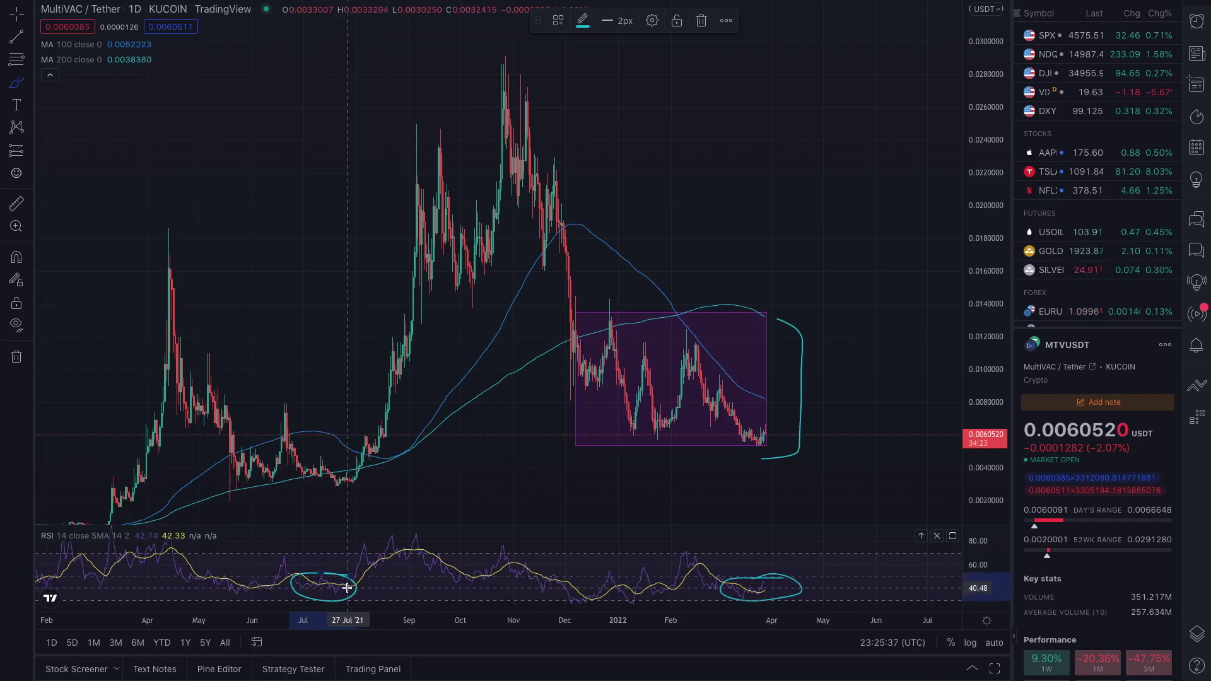
left_click_drag(365, 452, 351, 454)
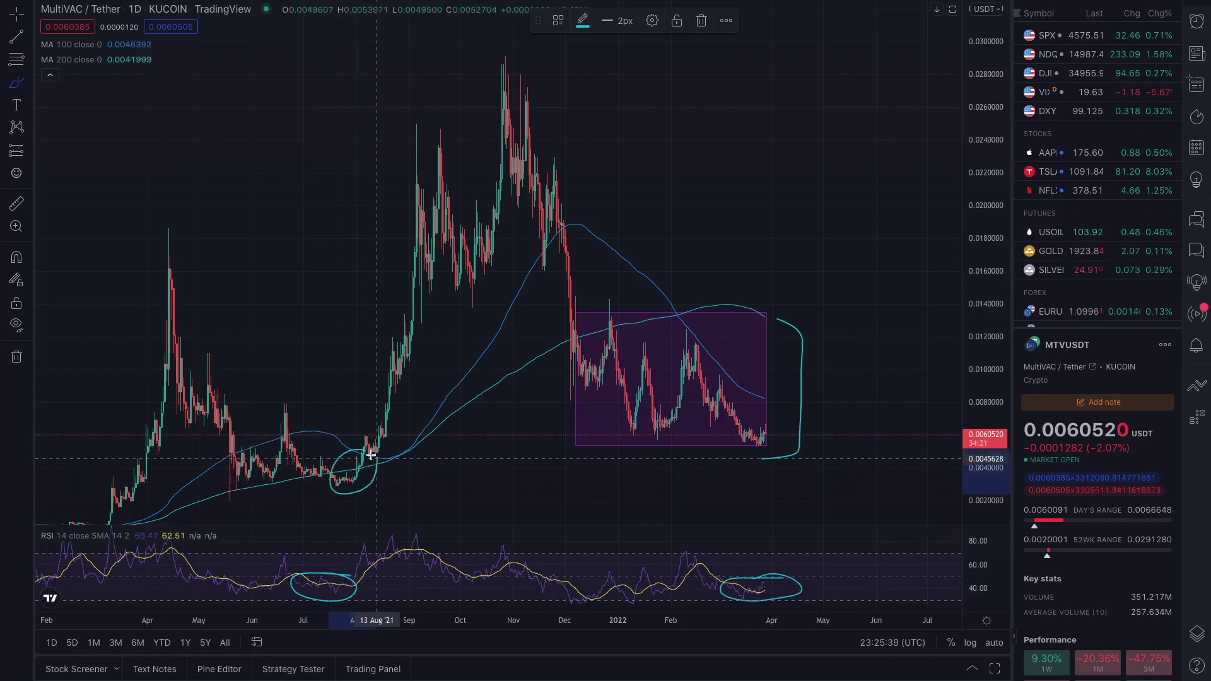
mouse_move(348, 572)
left_mouse_down()
mouse_move(367, 544)
mouse_move(345, 562)
left_mouse_up()
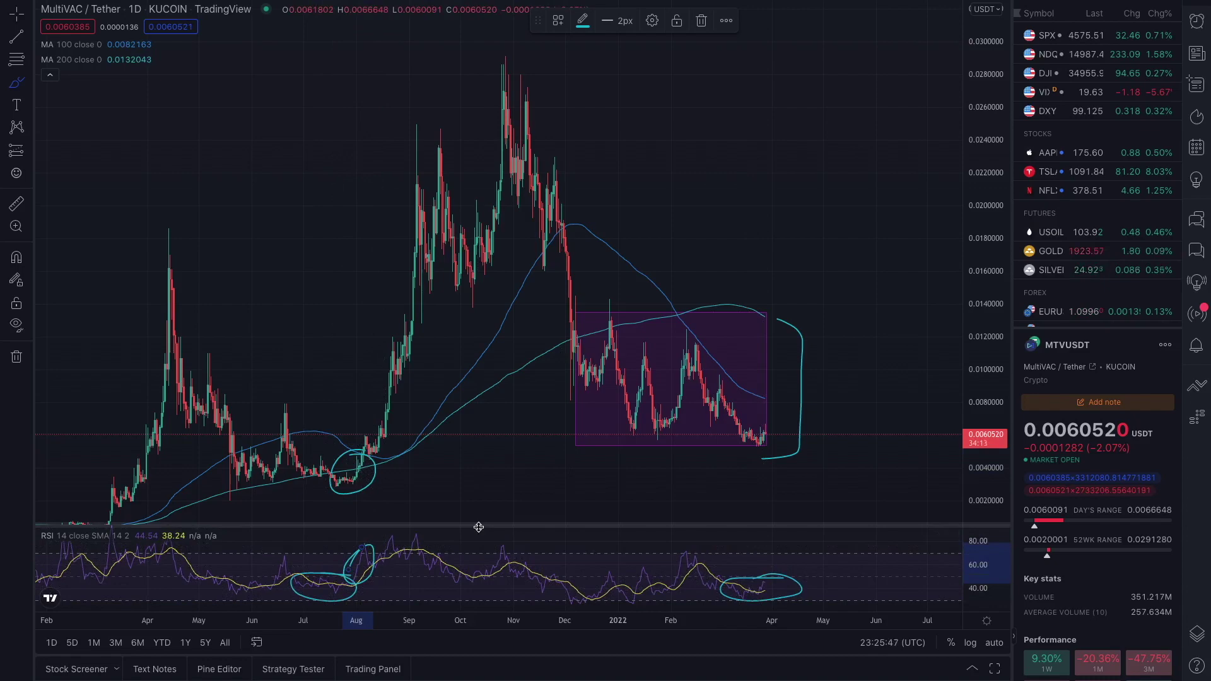
Step: Undo all brush loops, the bracket and the purple rectangle to leave the chart free of drawings
scroll(478, 505, "down", 2)
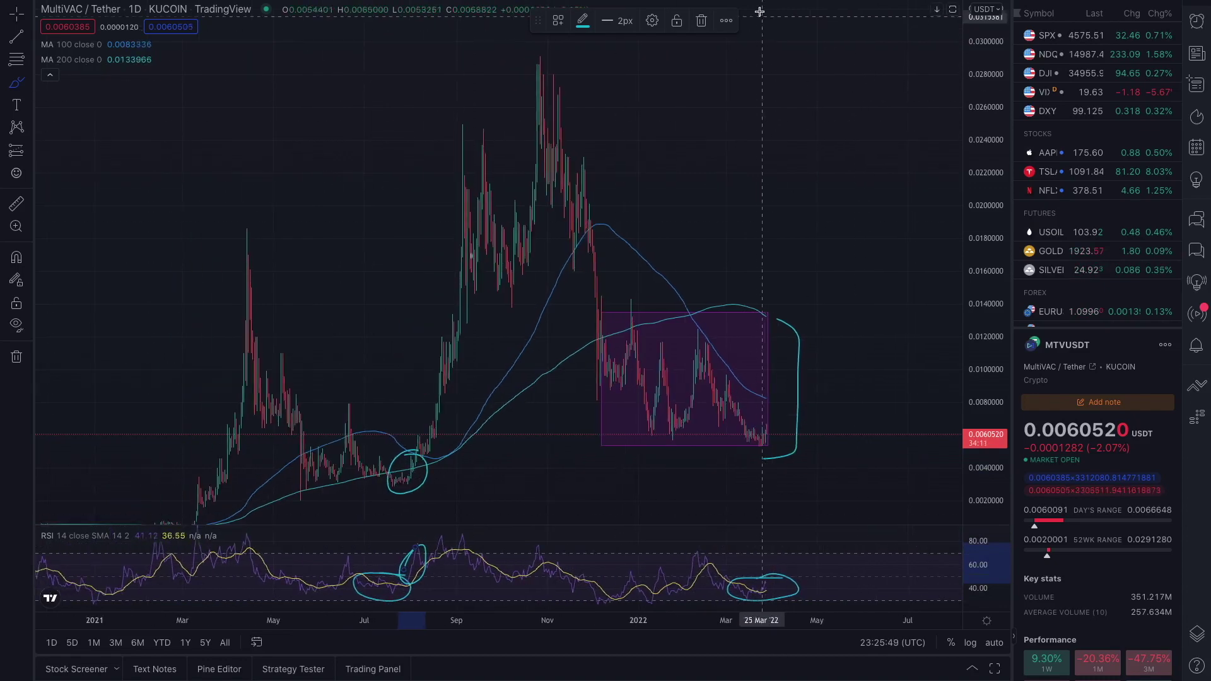
key("super+z")
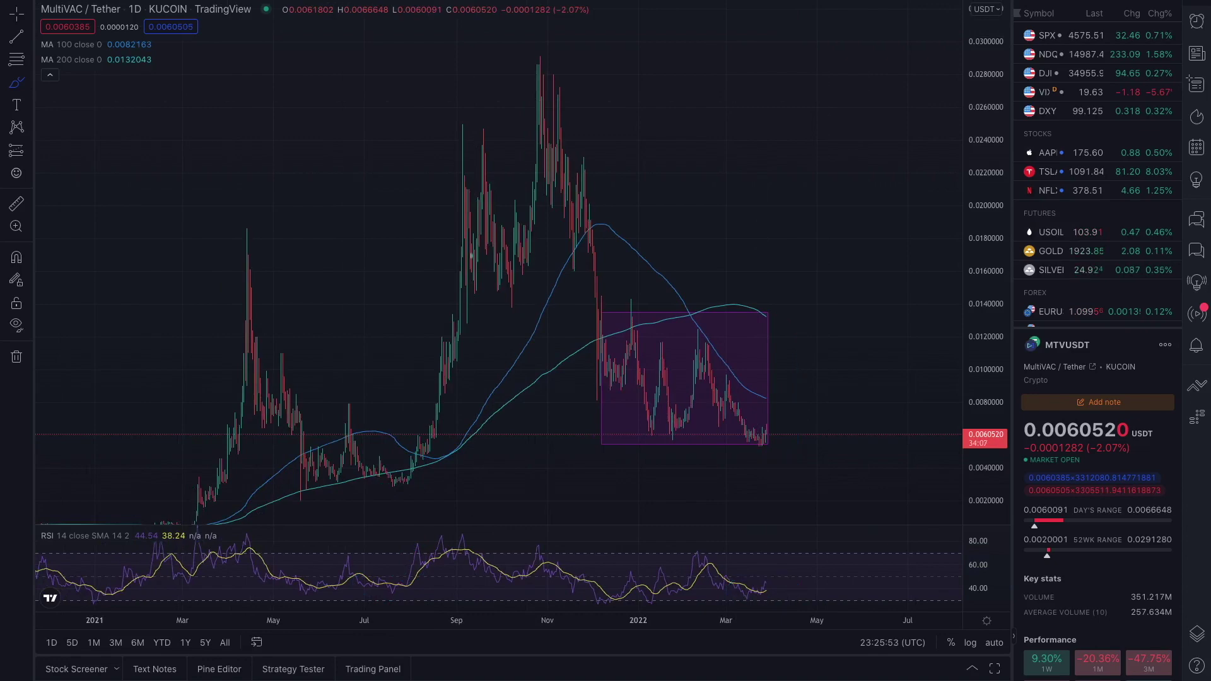
scroll(726, 314, "up", 2)
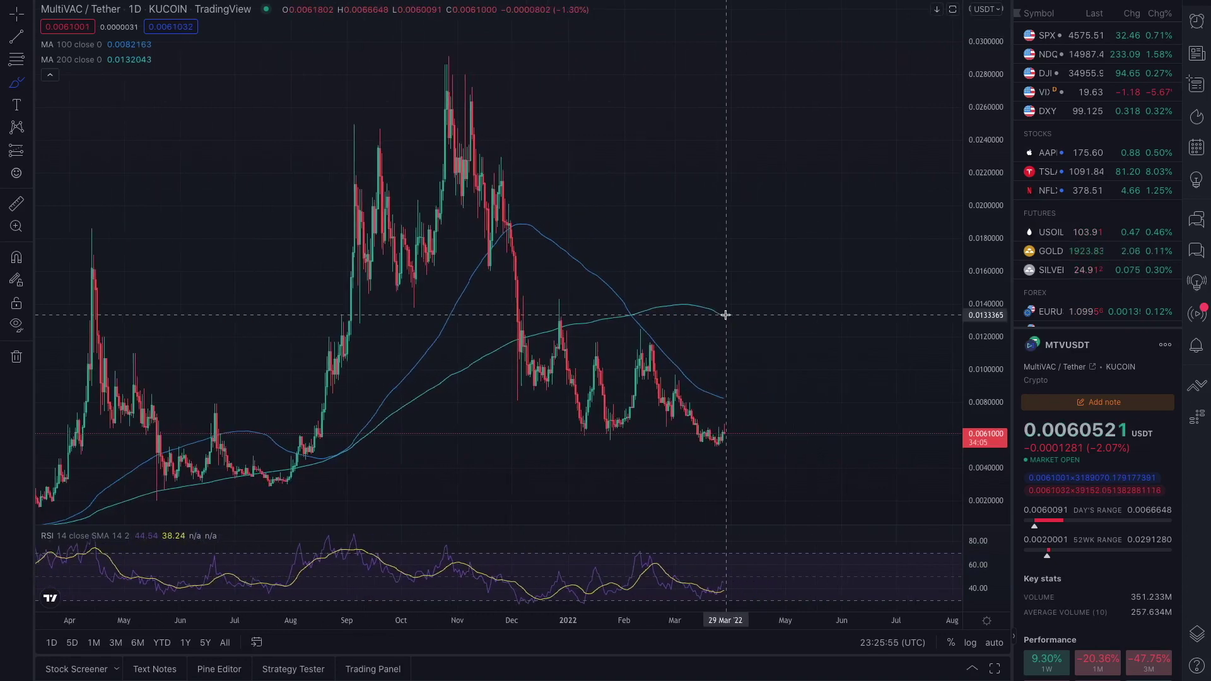
Step: Draw a Fib retracement from the 28 Oct '21 high at 0.0291907 to the 24 Mar '22 low at 0.0052555
key("alt+f")
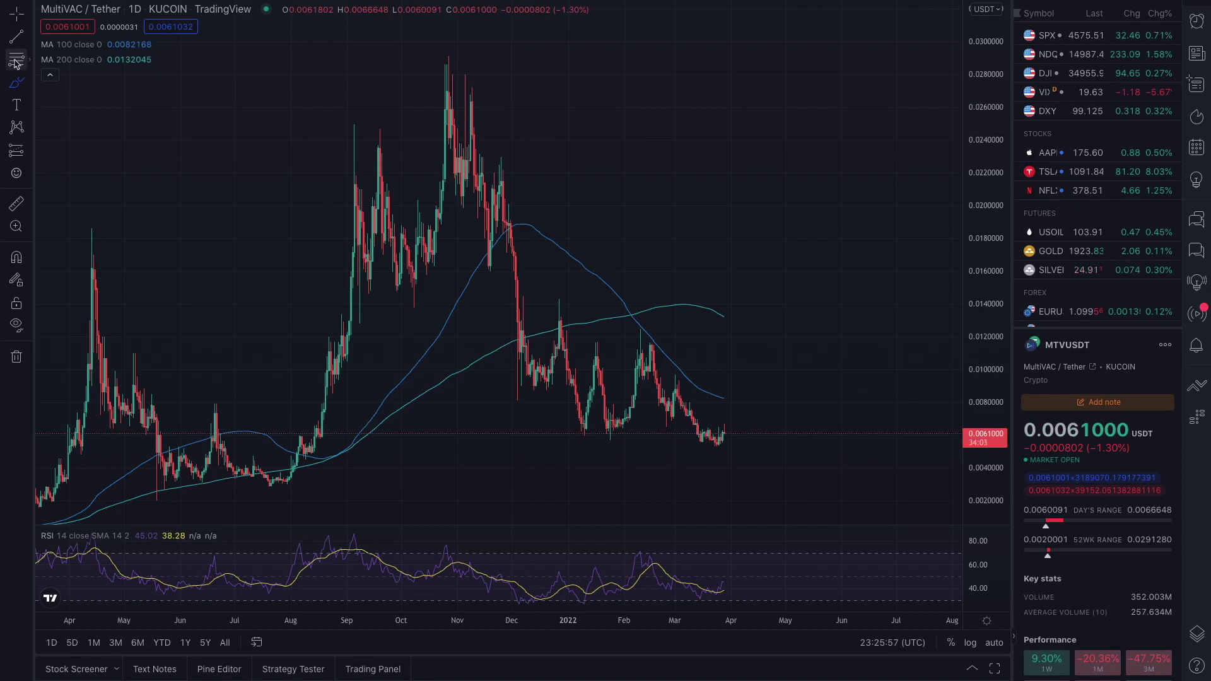
left_click(449, 55)
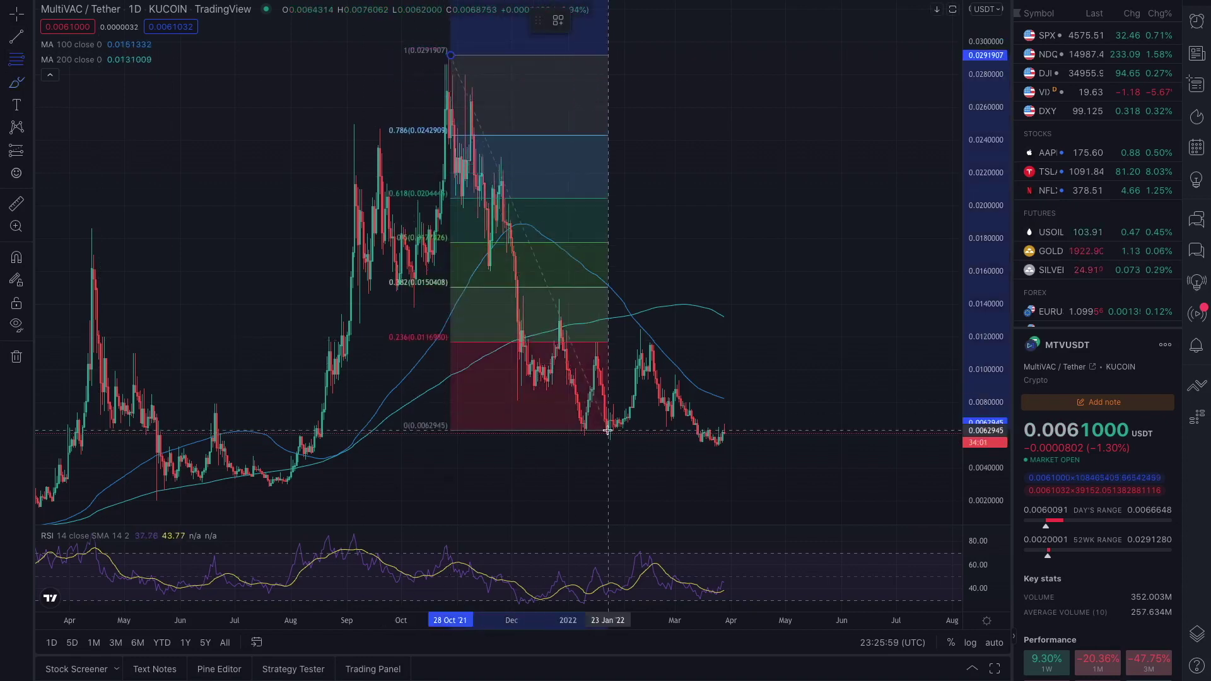
left_click(717, 448)
scroll(716, 448, "up", 2)
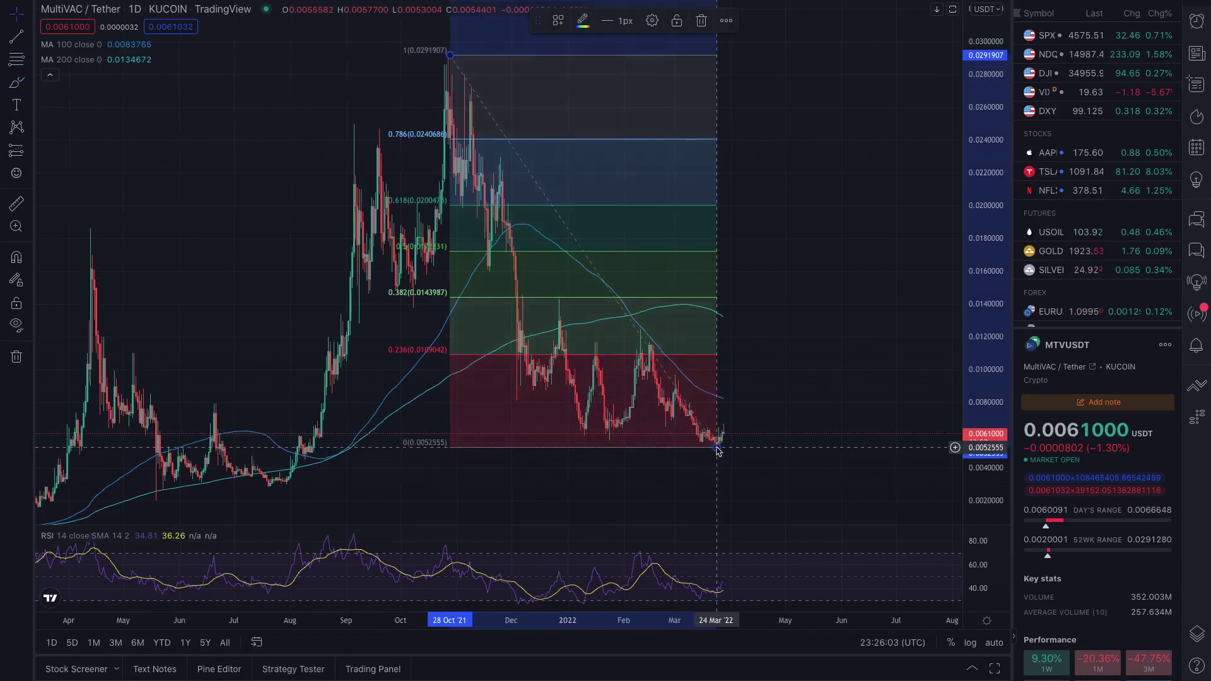
left_click(732, 355)
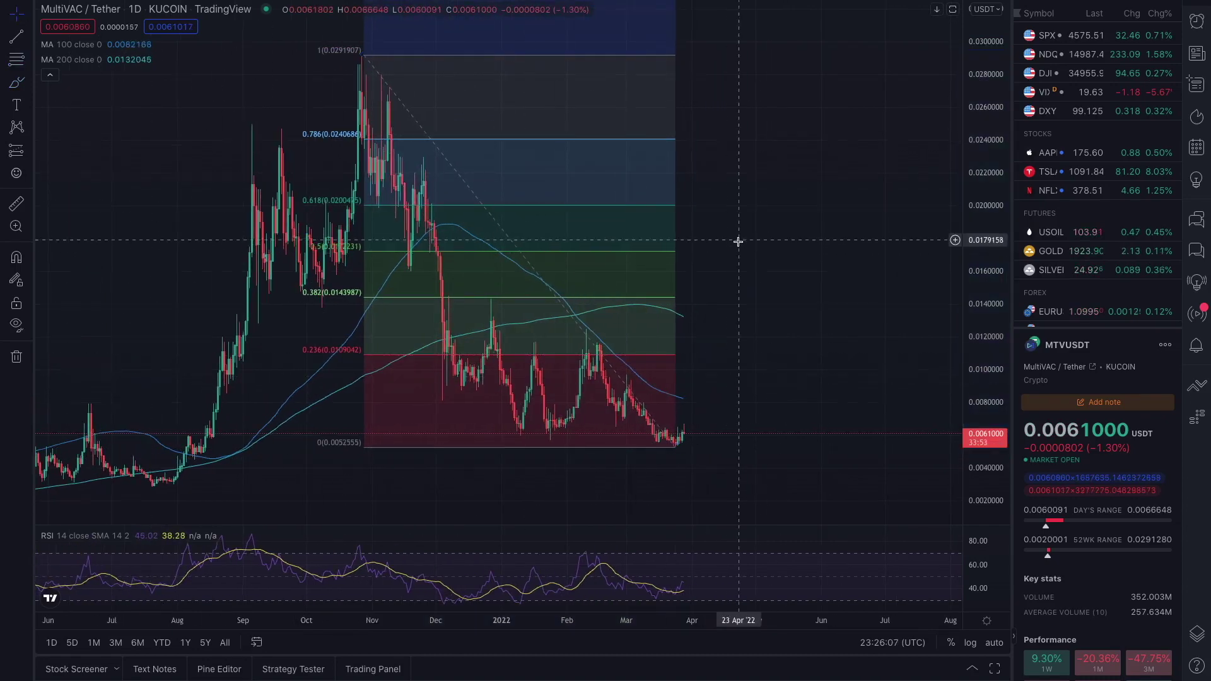
Step: Measure from the 0.382 level at 04 Dec '21 down to the low at 25 Mar '22, and clear the measurement
left_click_drag(738, 244, 736, 266)
scroll(735, 262, "down", 2)
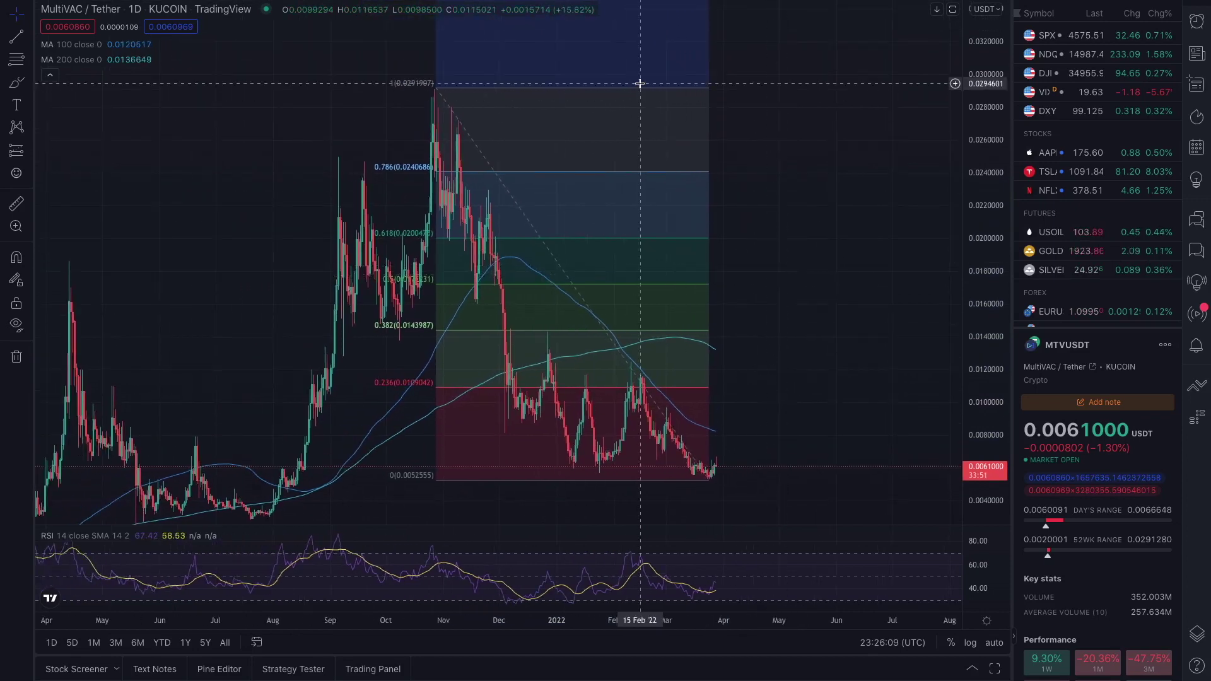
left_click_drag(984, 192, 985, 214)
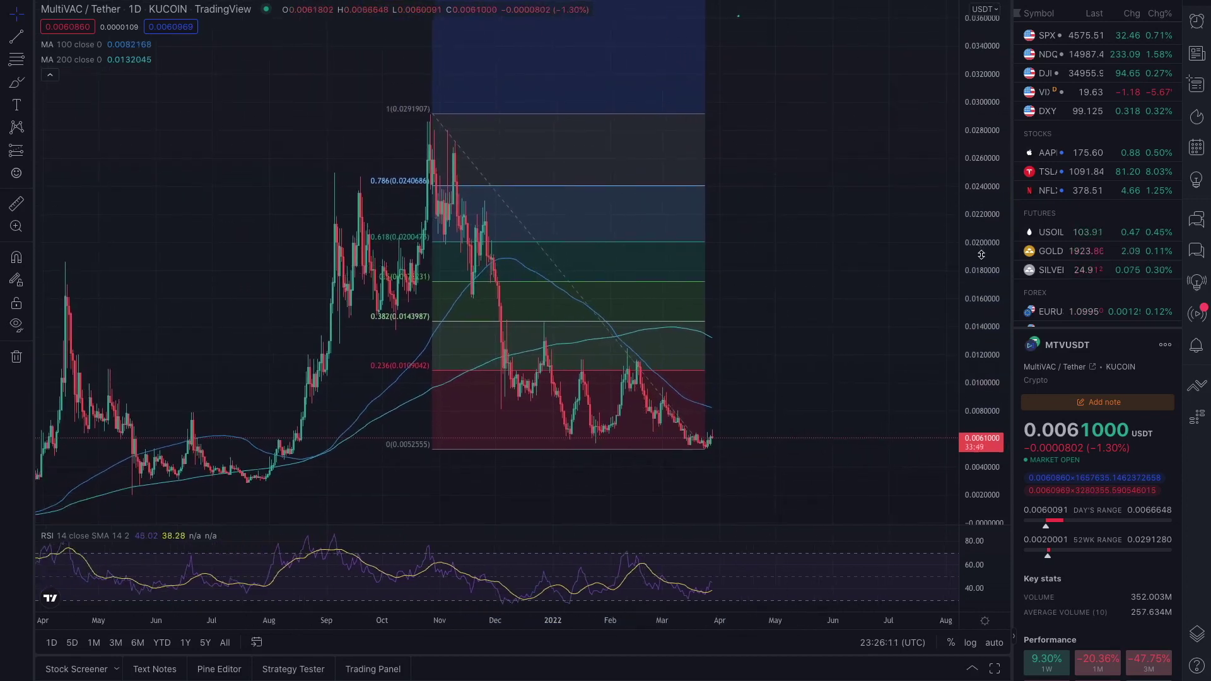
left_click(14, 39)
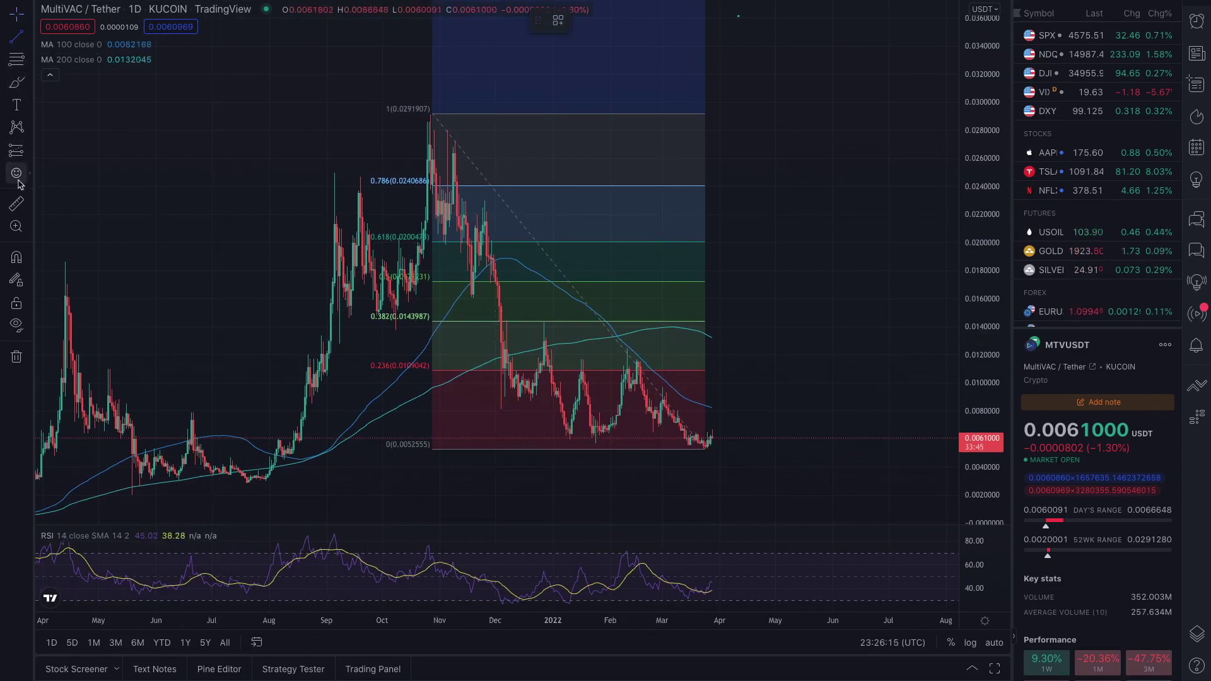
left_click(16, 203)
left_click(503, 322)
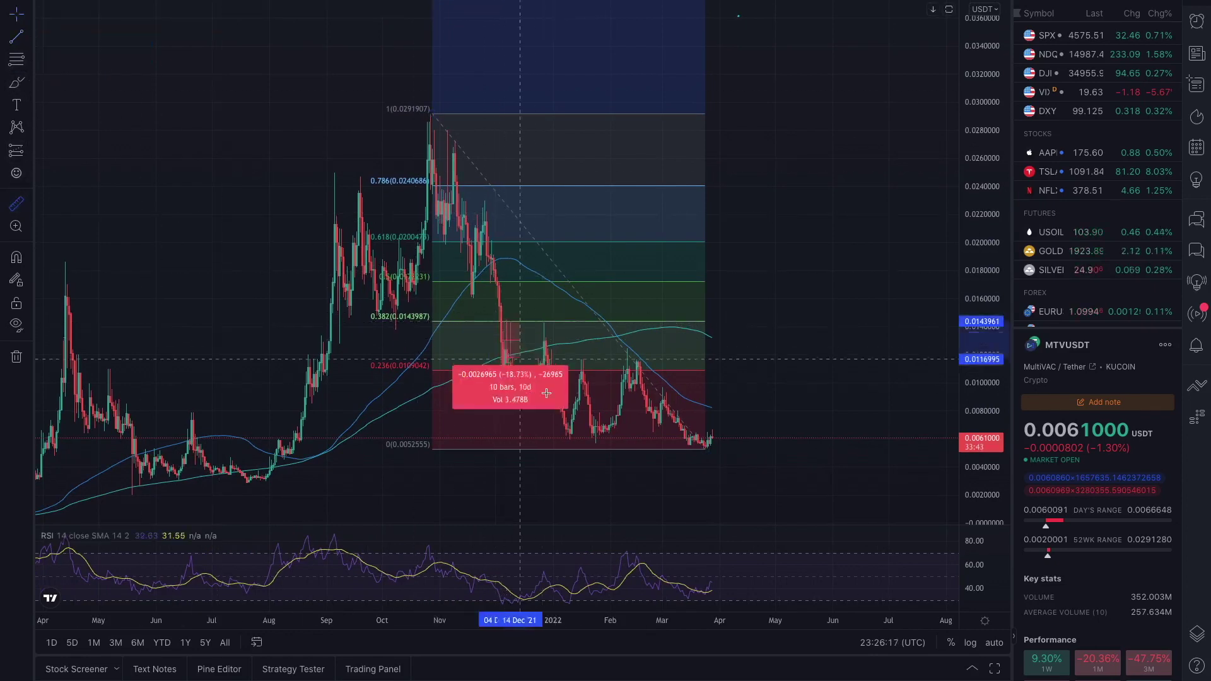
left_click(708, 453)
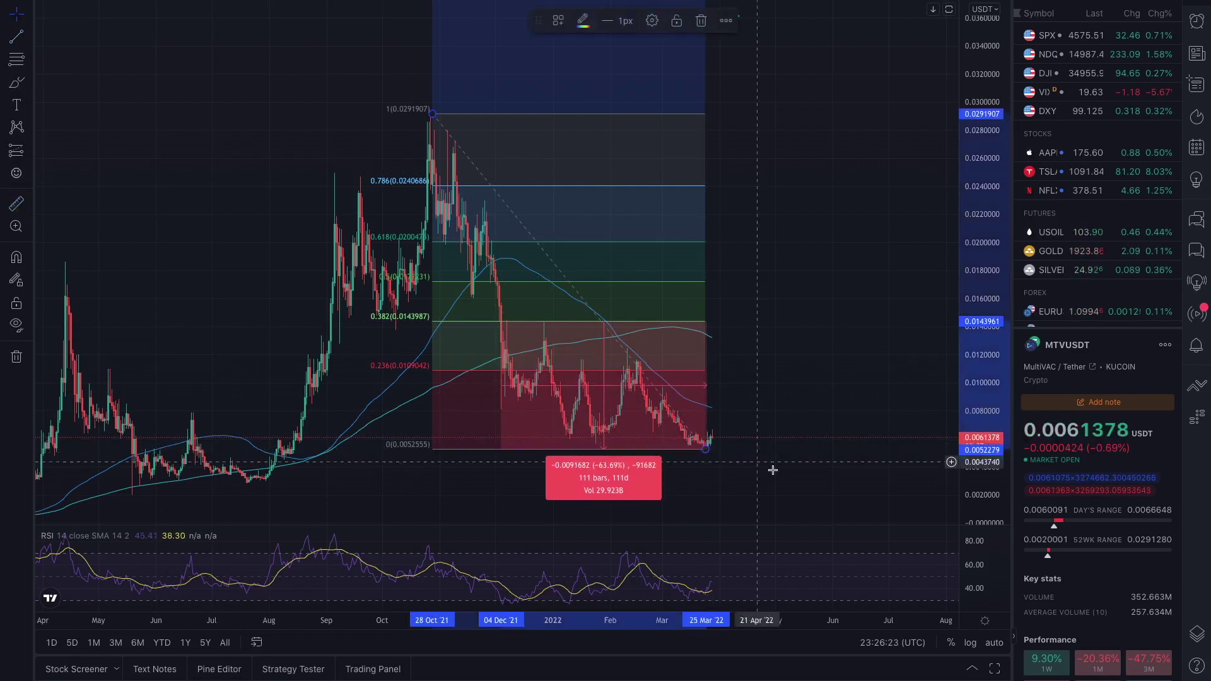
left_click(767, 470)
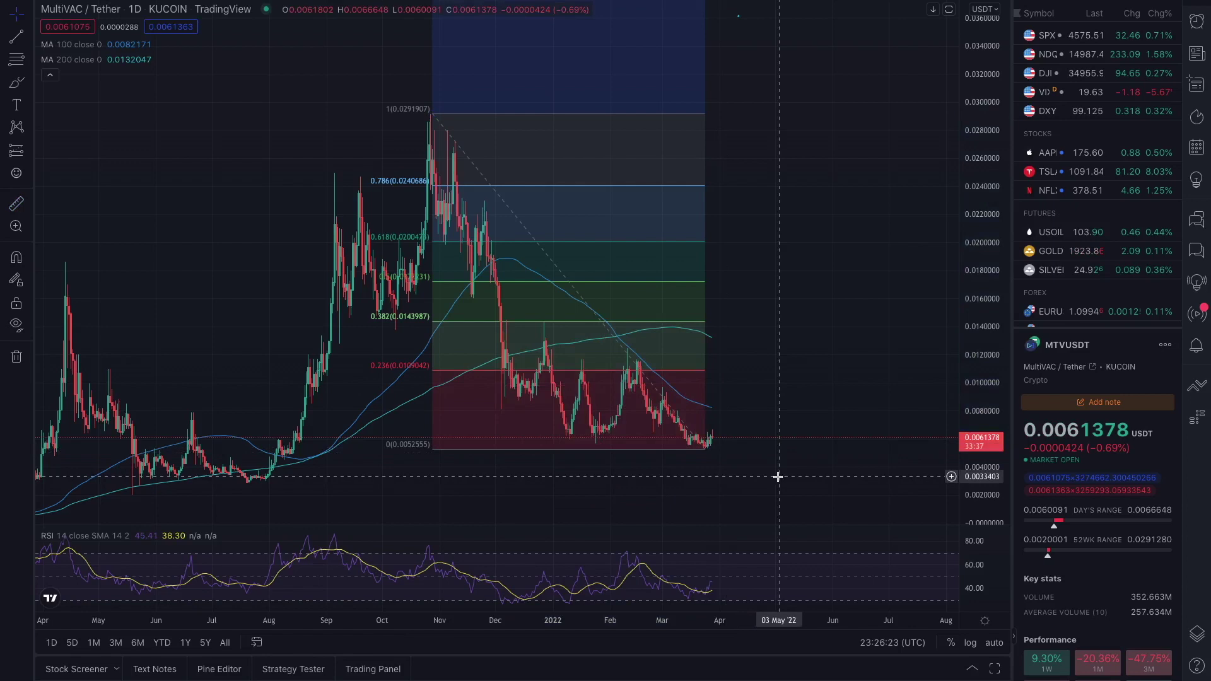
Step: Draw a nearly horizontal trend line along the 0.382 level from 05 Dec '21 to 01 Jul '22 at about 0.0144
left_click(16, 37)
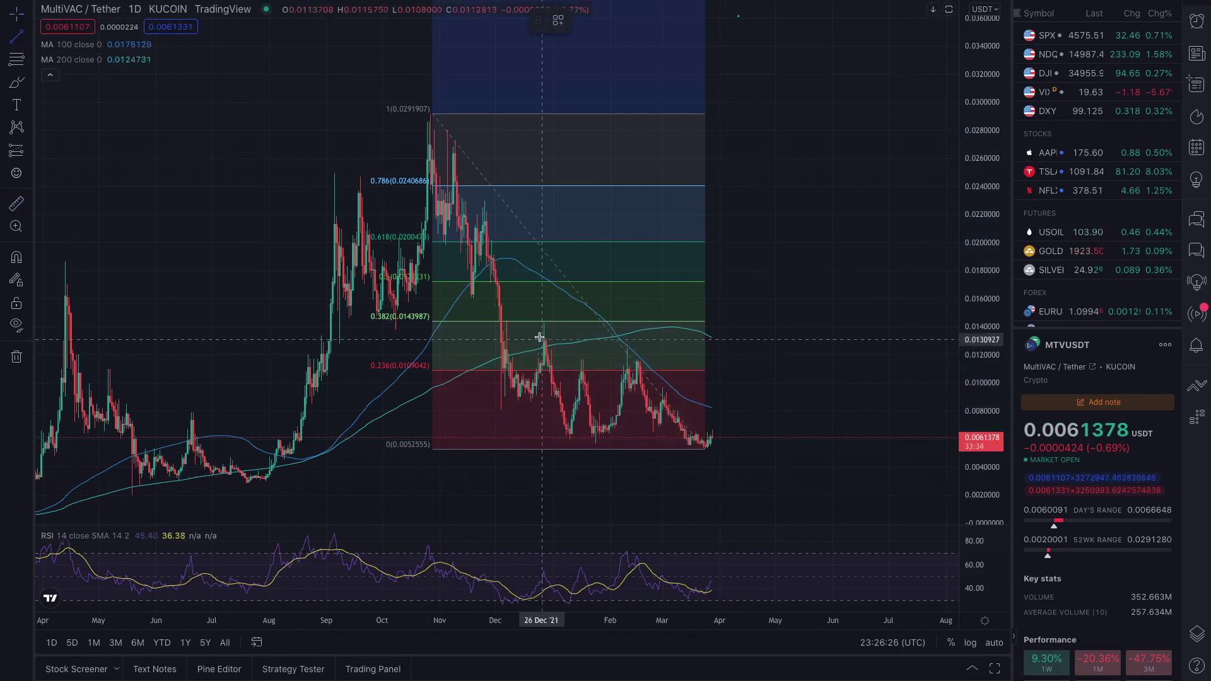
left_click(501, 322)
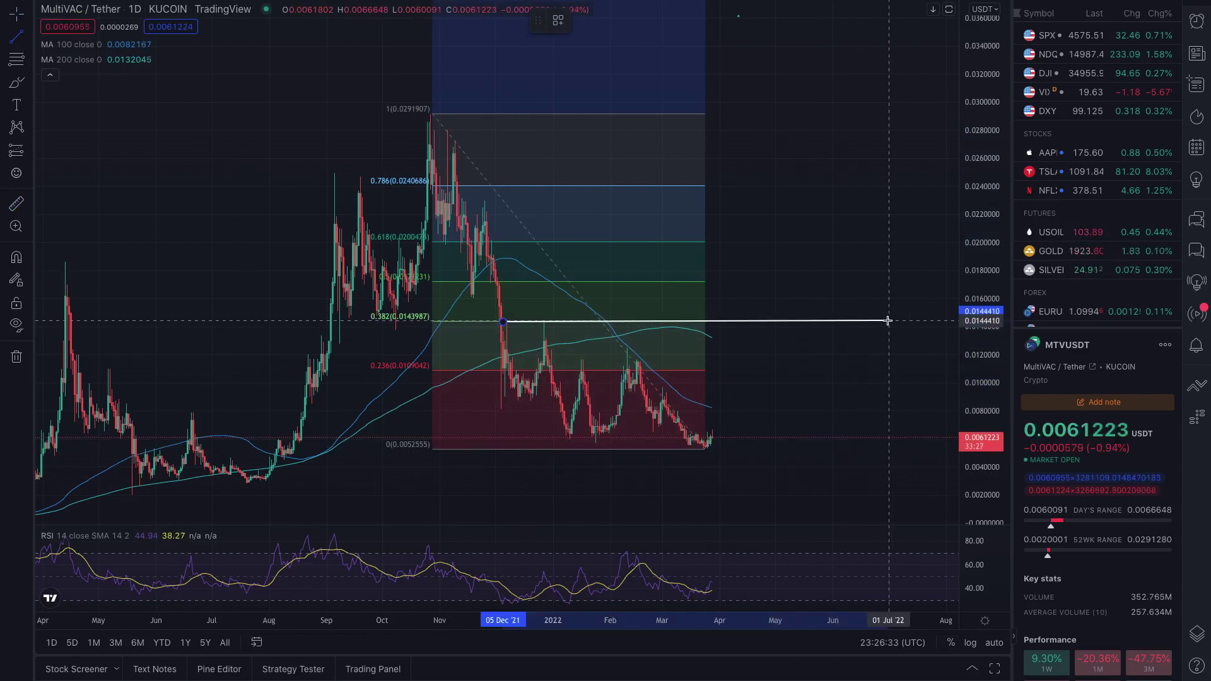
left_click(888, 321)
scroll(854, 324, "up", 3)
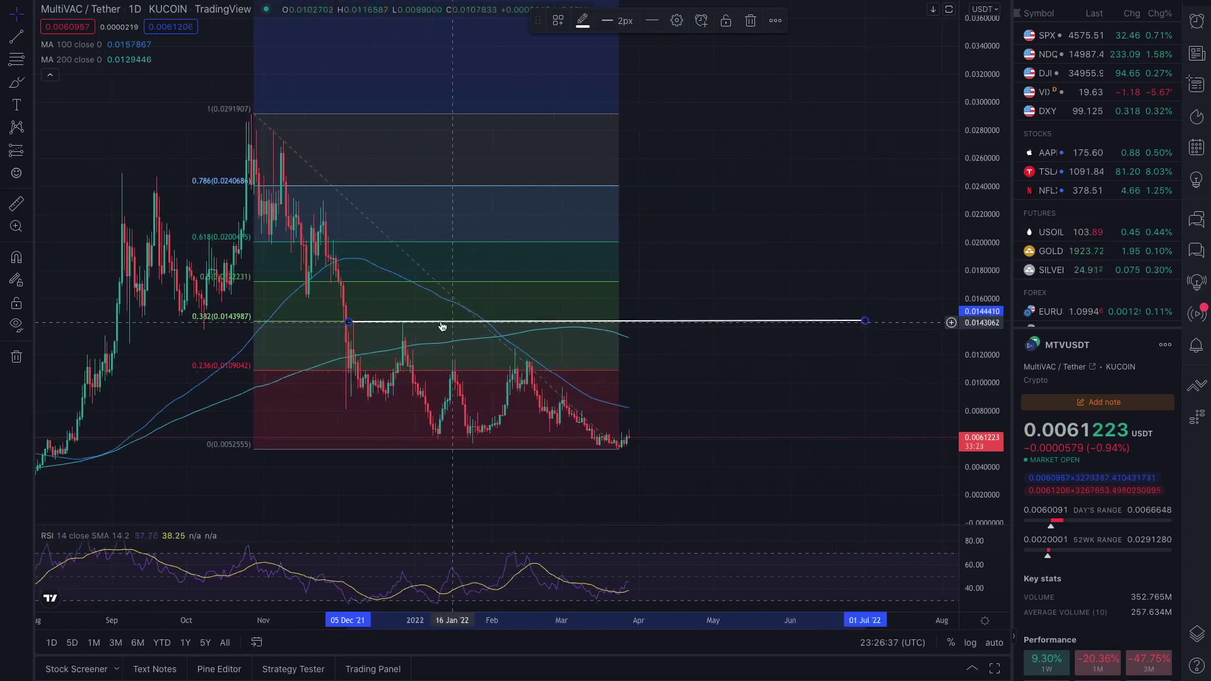
Step: Draw a descending trend line from the 26 Oct '21 peak at about 0.02914 to about 0.0024 at 20 Apr '22
left_click(16, 84)
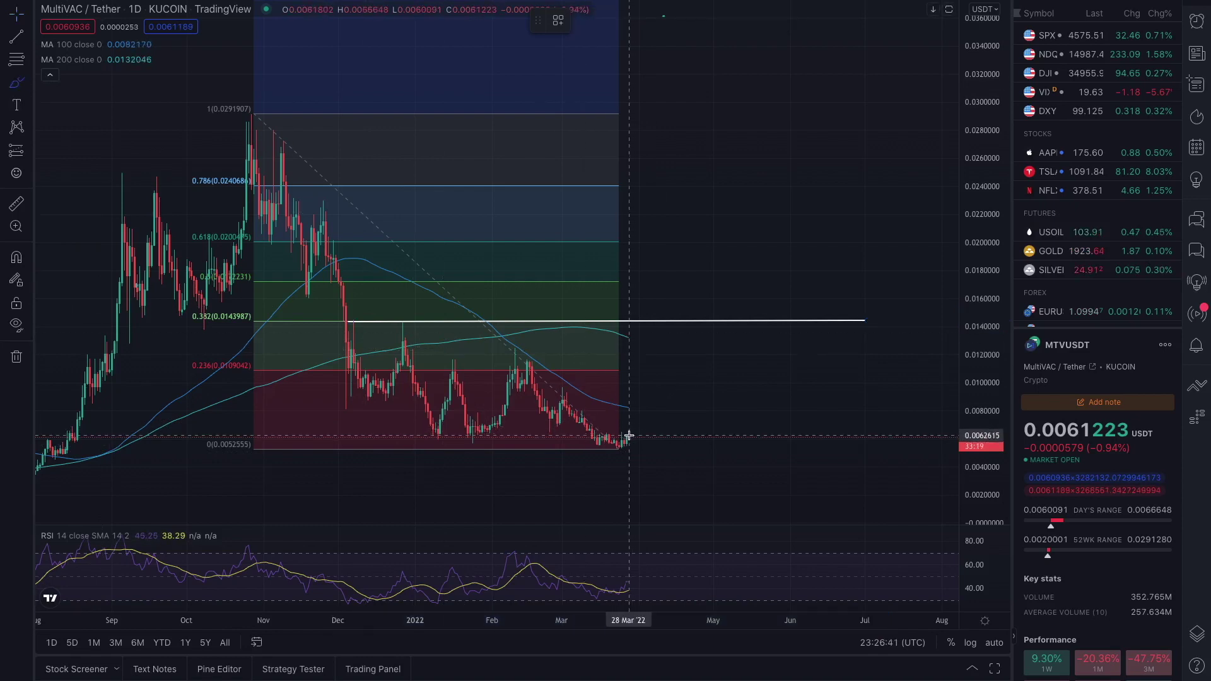
left_click(17, 37)
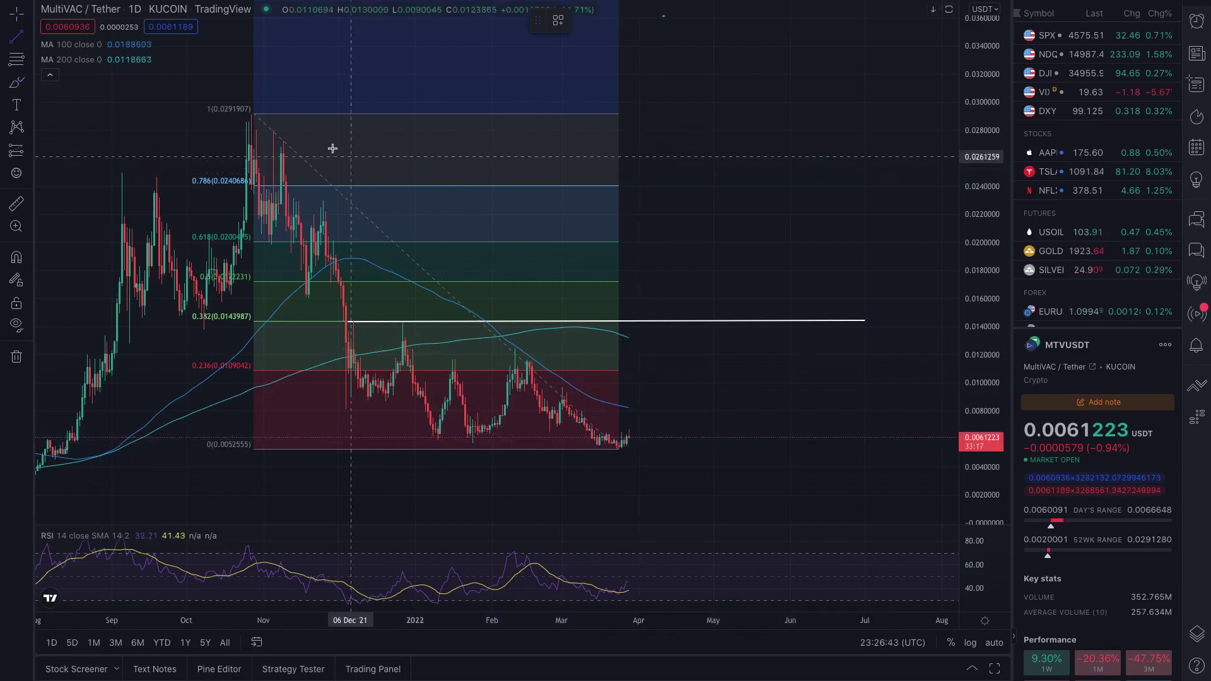
left_click(249, 115)
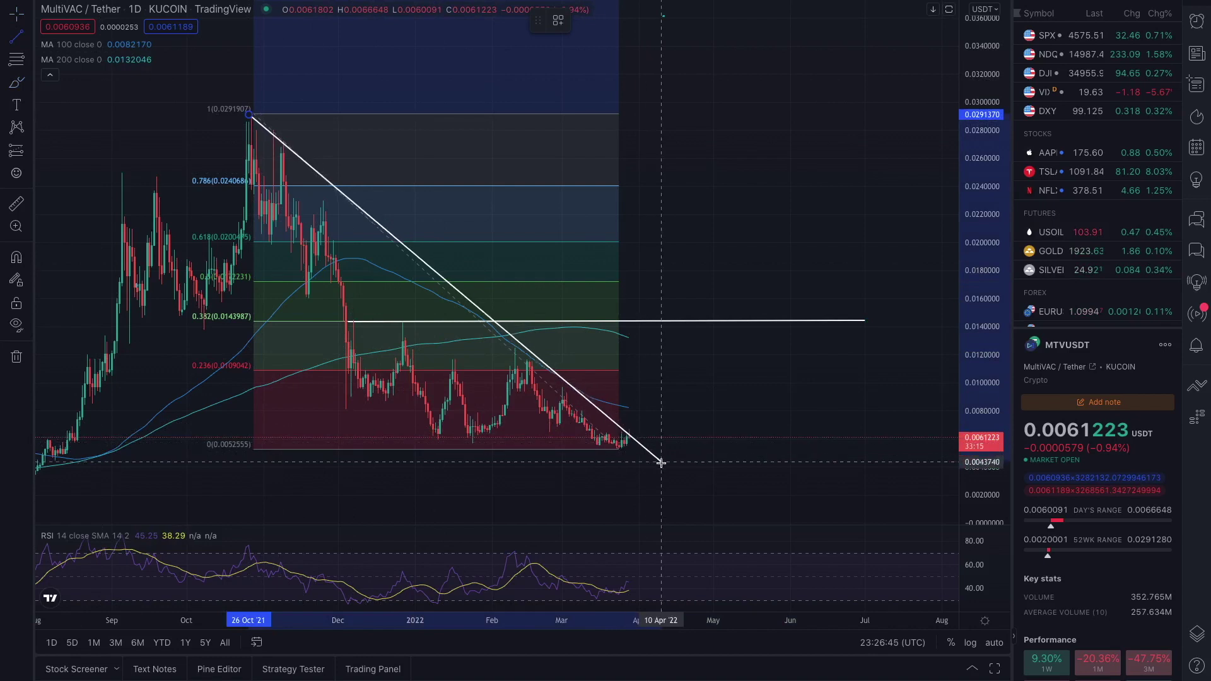
left_click(687, 490)
scroll(645, 419, "down", 2)
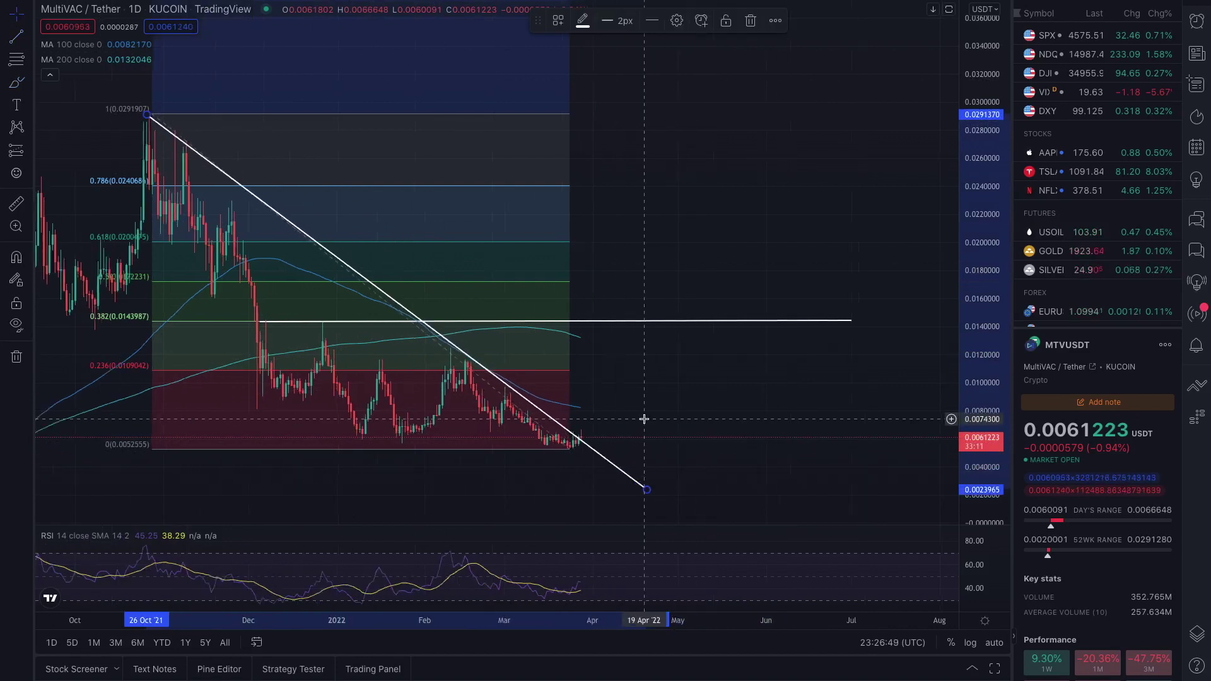
scroll(645, 419, "up", 2)
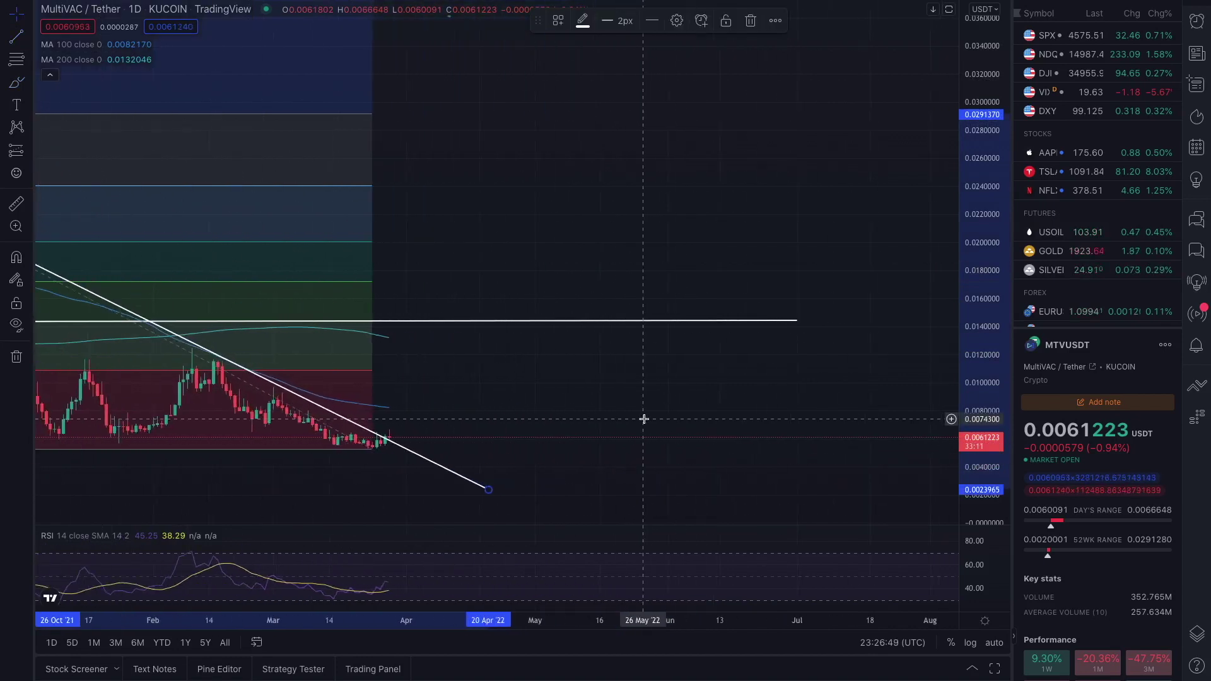
Step: Brush a short upward stroke from the latest candle into early April 2022, and remove it together with the descending trend line
left_click(18, 82)
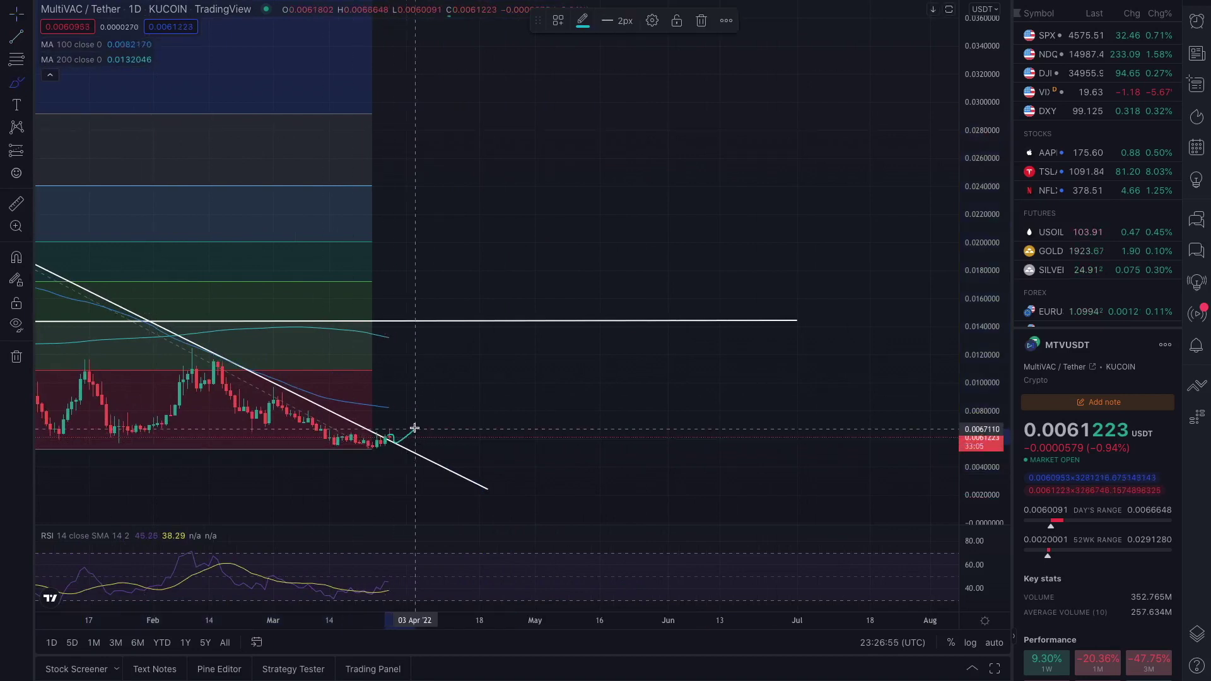
scroll(446, 431, "down", 5)
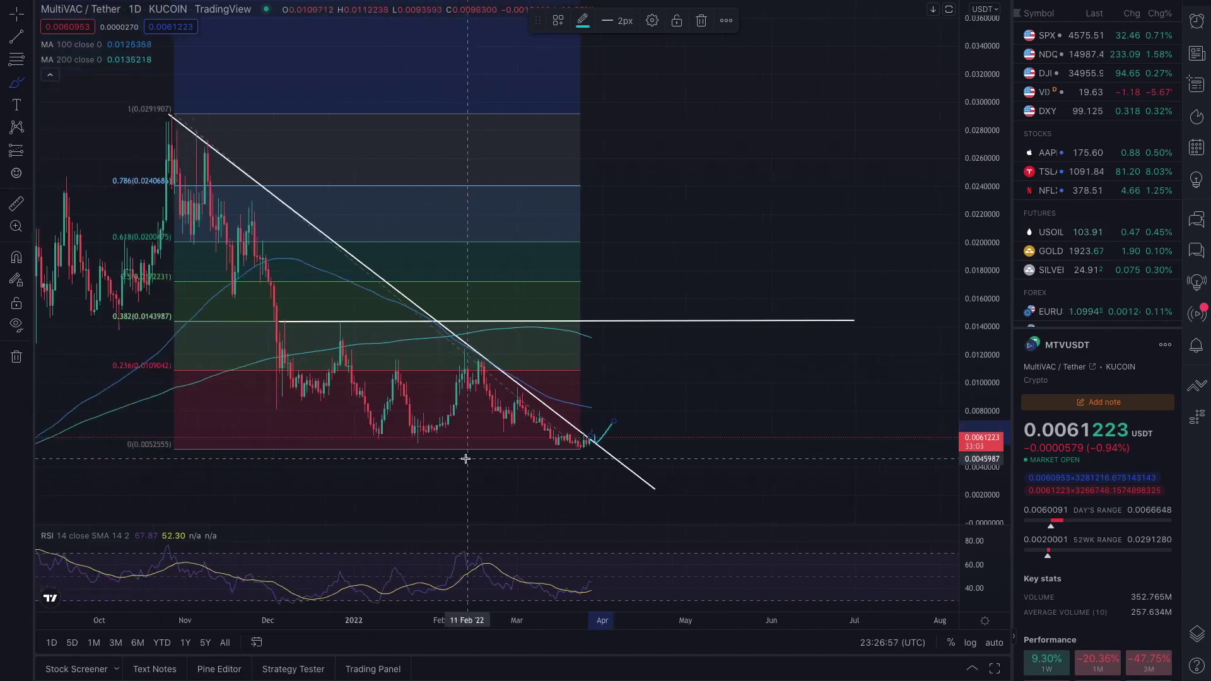
key("Delete")
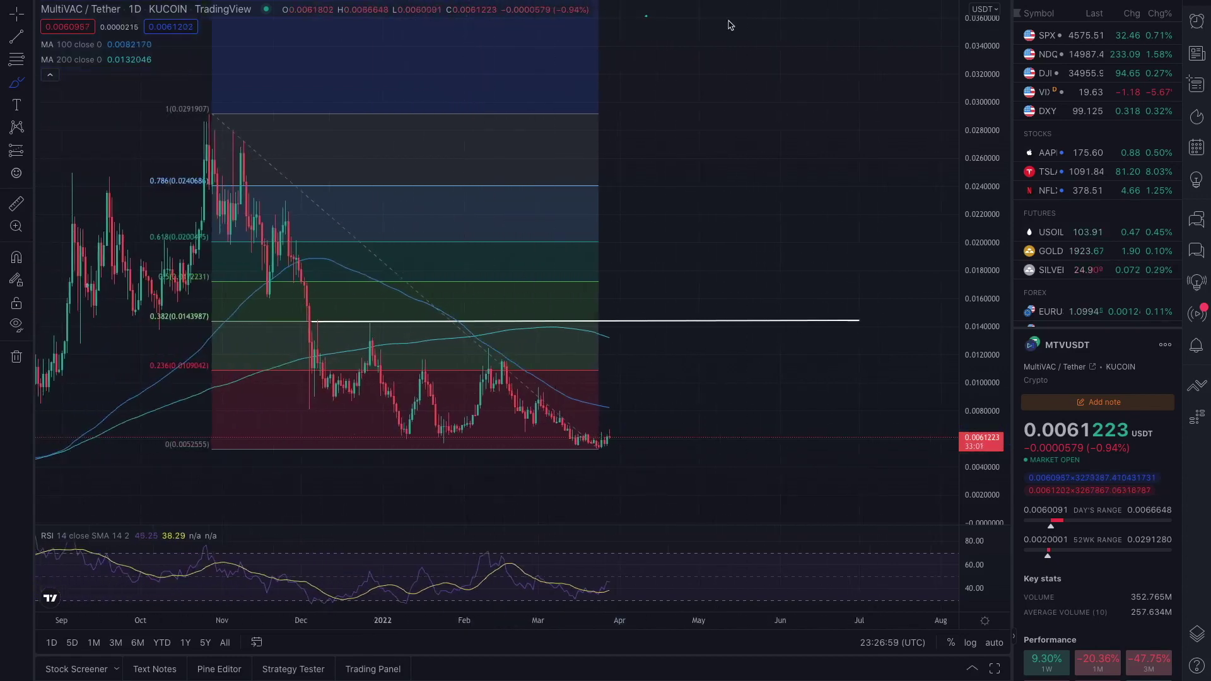
Step: Brush a wavy upward path from the latest candle to about 0.0094 in late April 2022
scroll(697, 278, "up", 1)
scroll(661, 312, "down", 1)
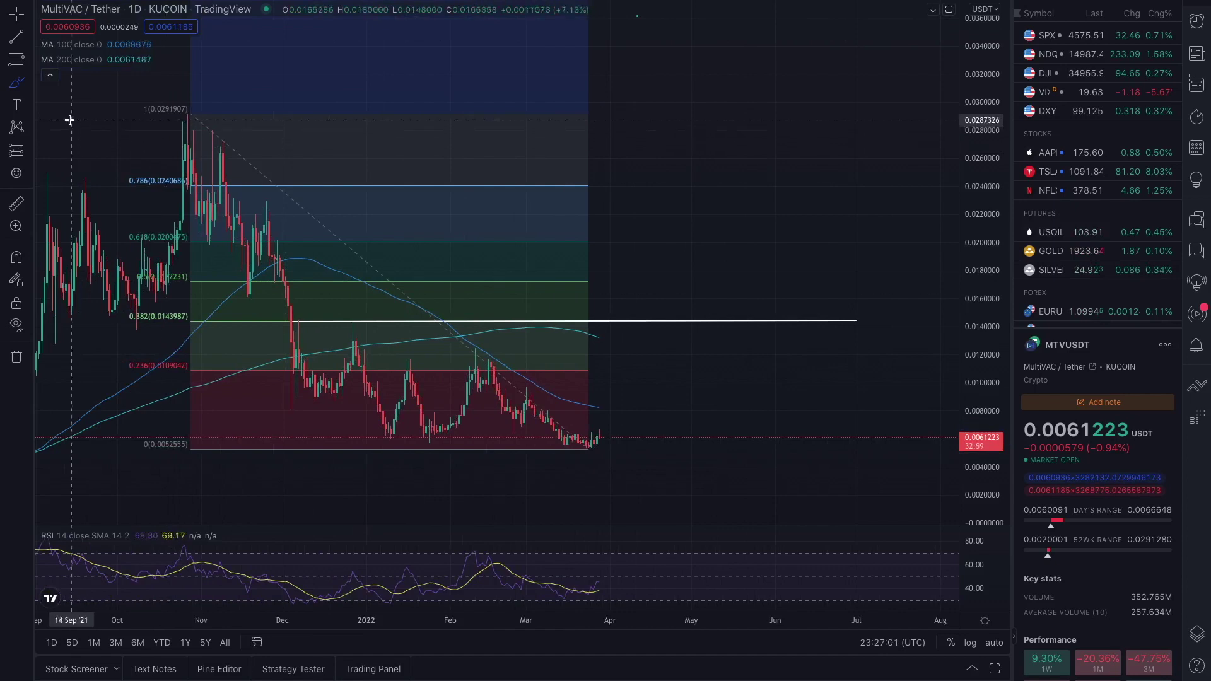
left_click_drag(599, 434, 683, 391)
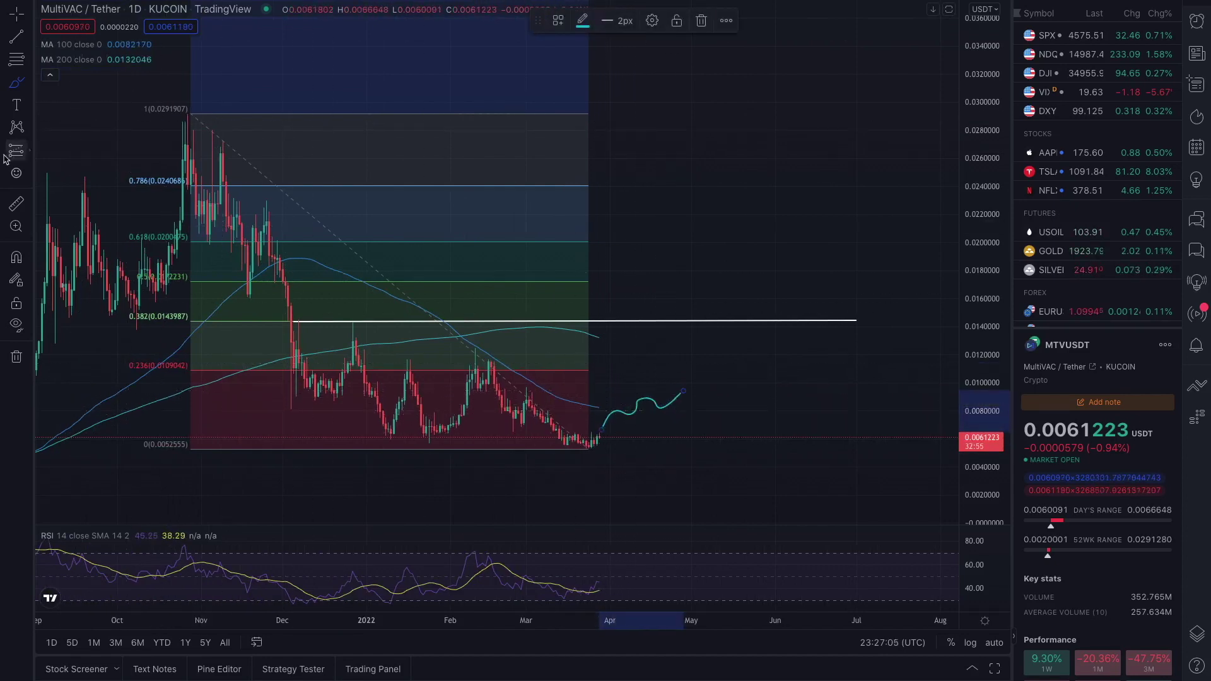
Step: Draw a nearly horizontal trend line along the 0.236 level from 16 Feb '22 at about 0.0109 to 27 Jul '22 at about 0.0106
left_click(18, 42)
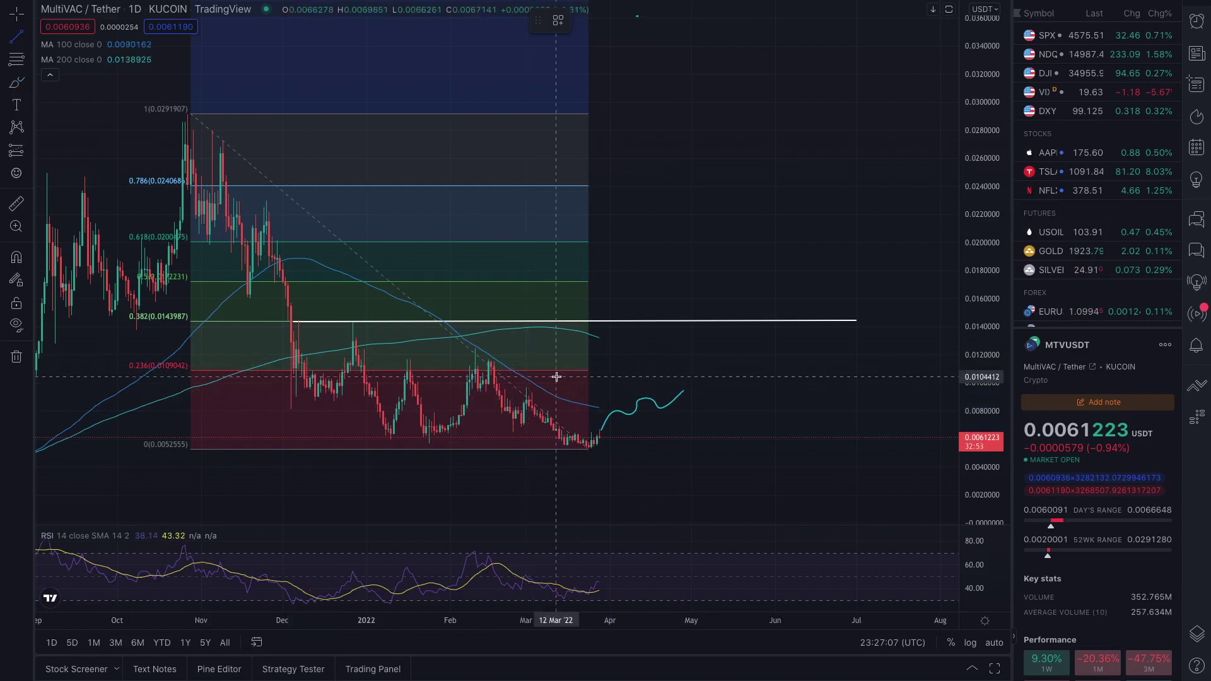
left_click(492, 371)
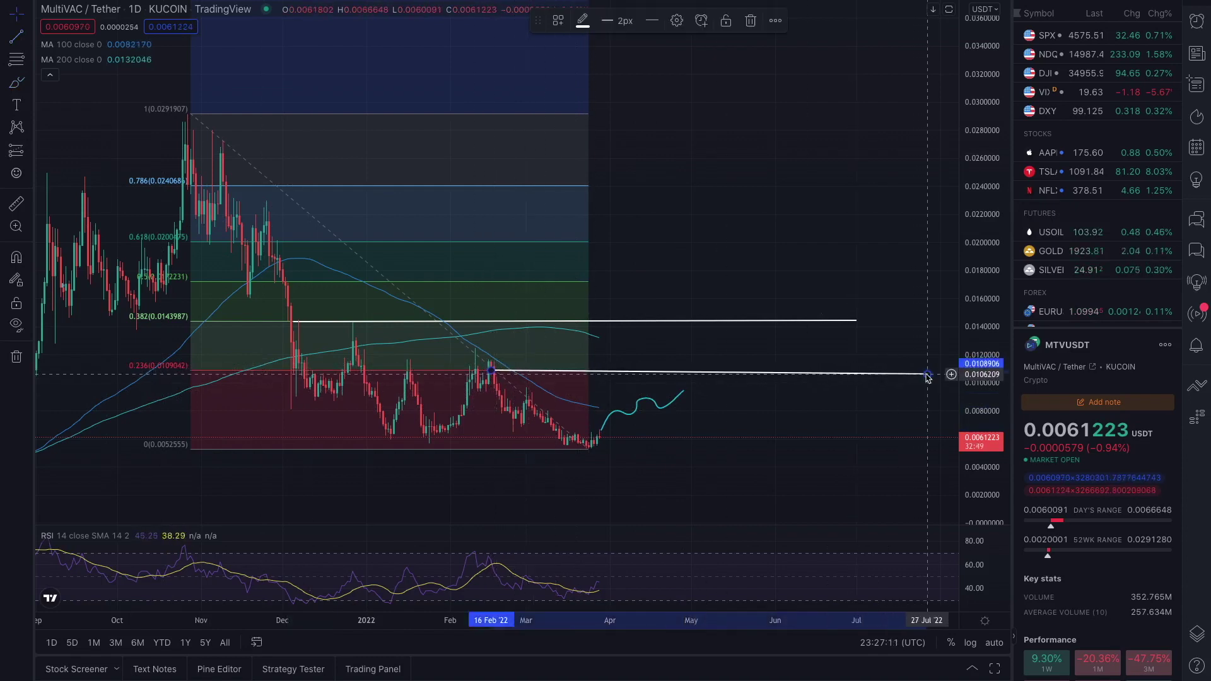
left_click(927, 377)
scroll(698, 405, "down", 2)
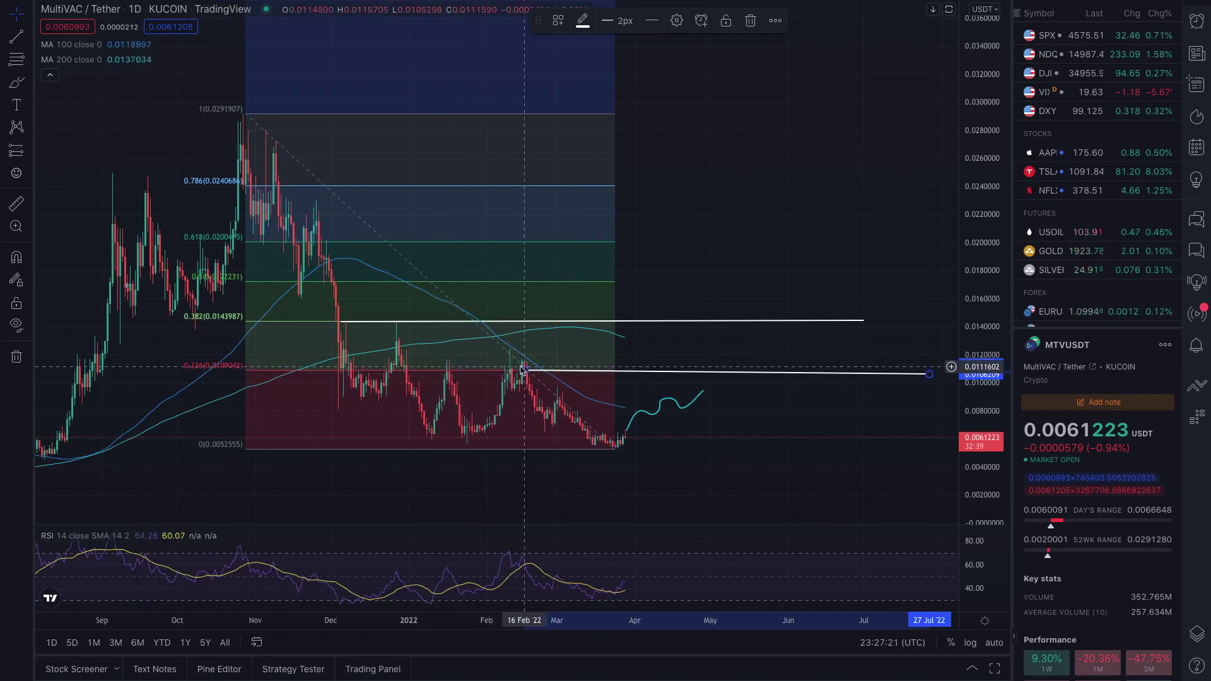
left_click_drag(532, 365, 525, 370)
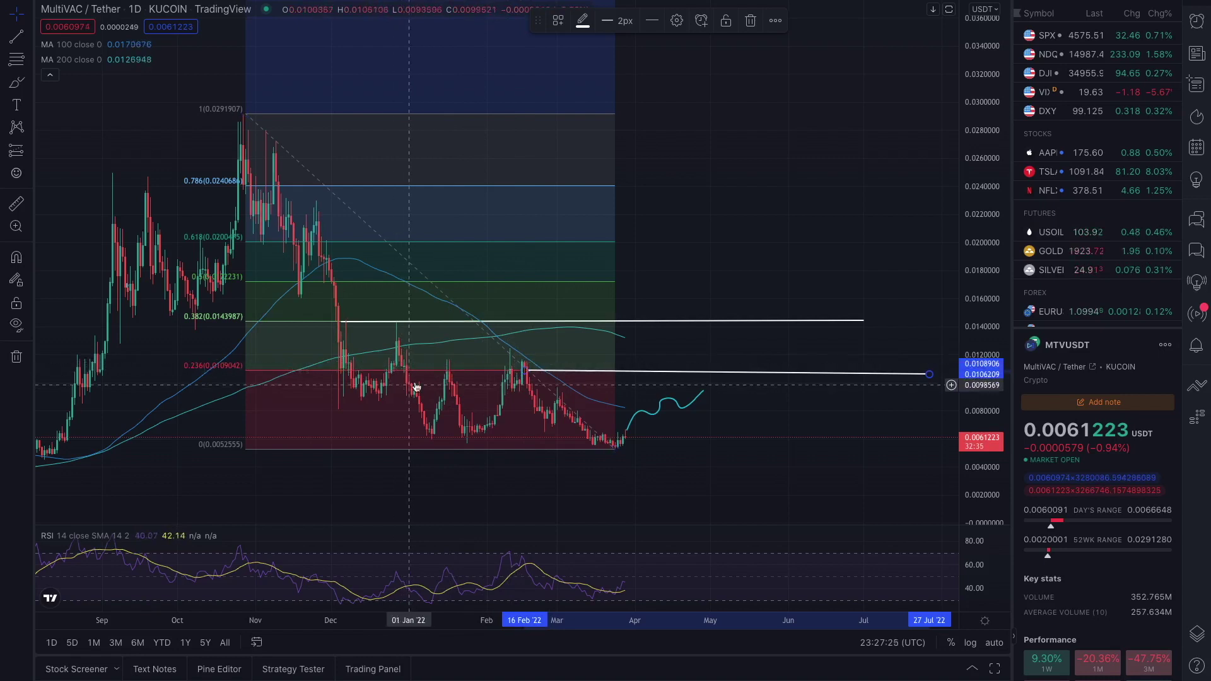
Step: Circle the 0.382 and 0.236 trend lines near the moving averages, and remove the circles, the wavy path and the 0.236 trend line
scroll(423, 387, "down", 3)
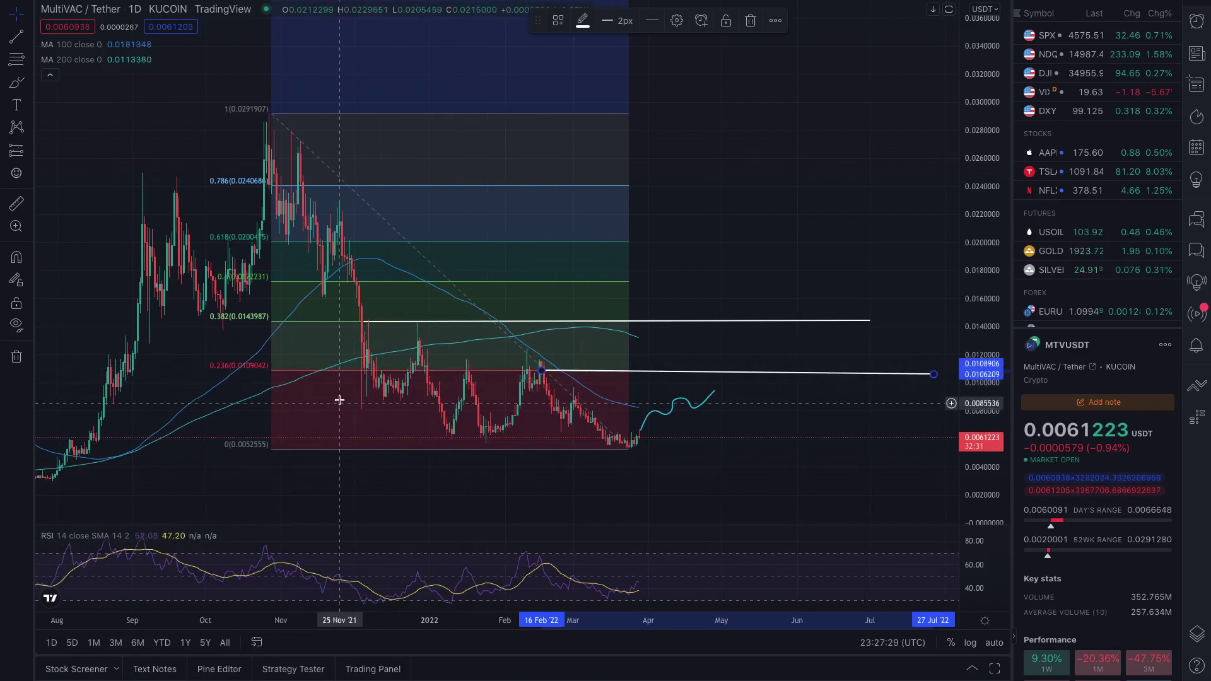
left_click(22, 82)
mouse_move(658, 311)
left_mouse_down()
mouse_move(552, 321)
mouse_move(657, 328)
mouse_move(606, 311)
left_mouse_up()
scroll(608, 341, "up", 1)
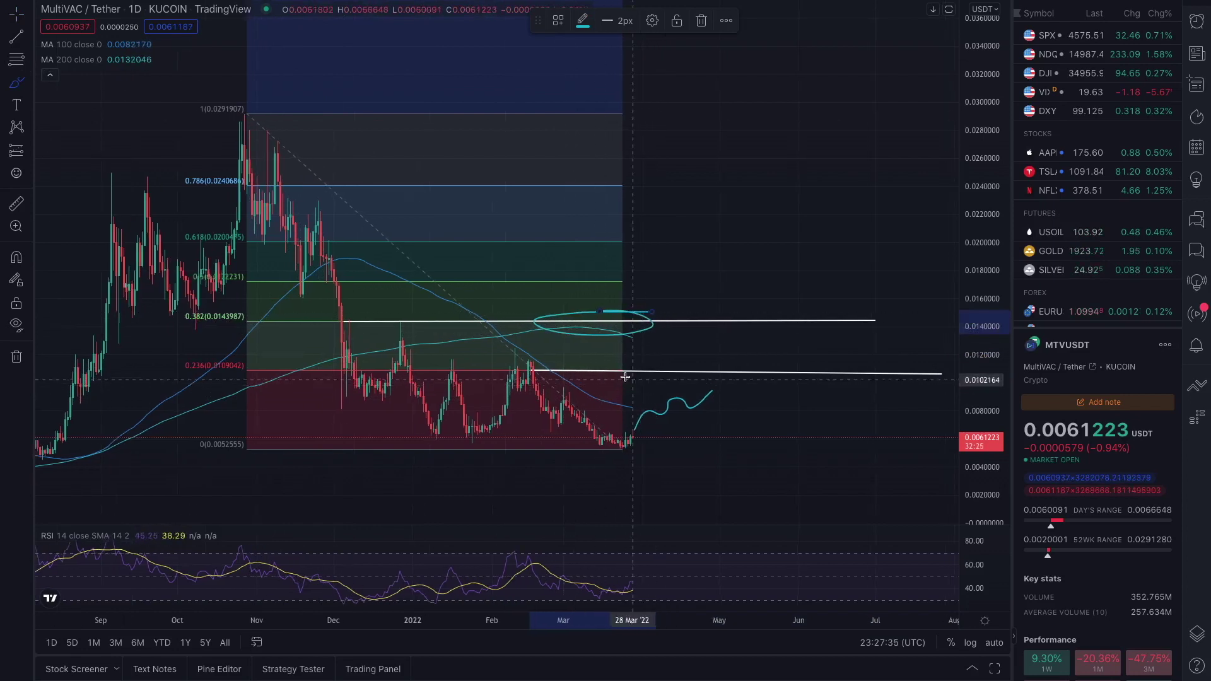
left_click_drag(611, 366, 624, 365)
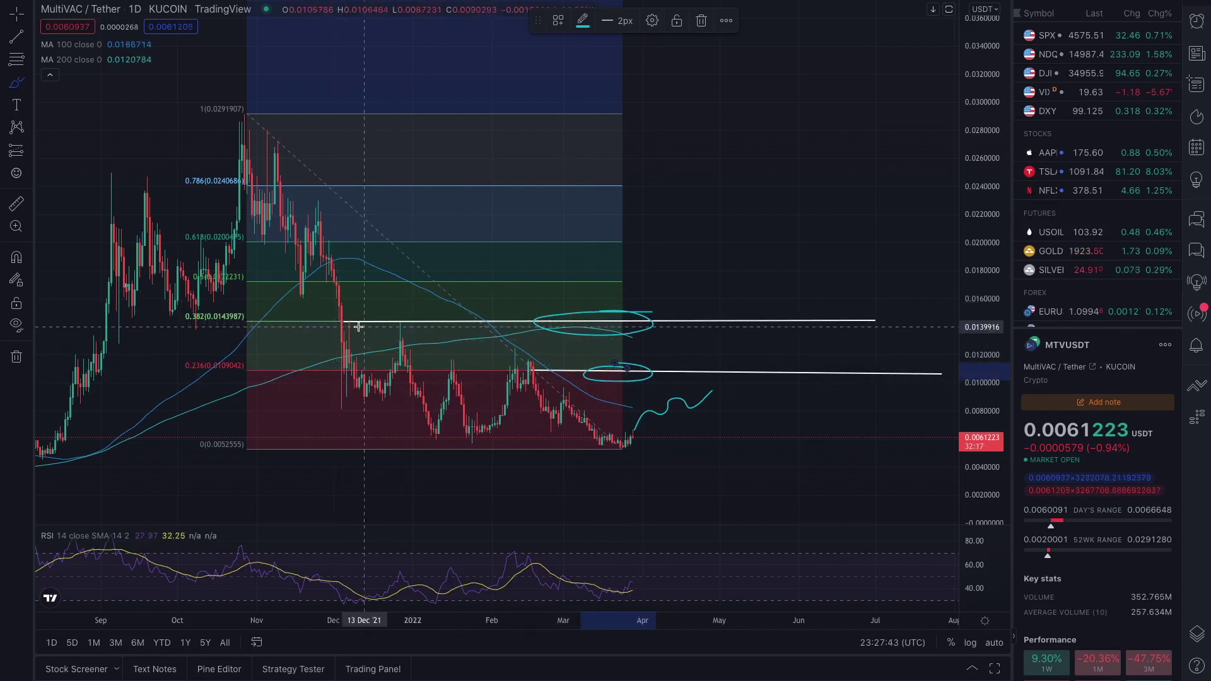
scroll(580, 353, "left", 5)
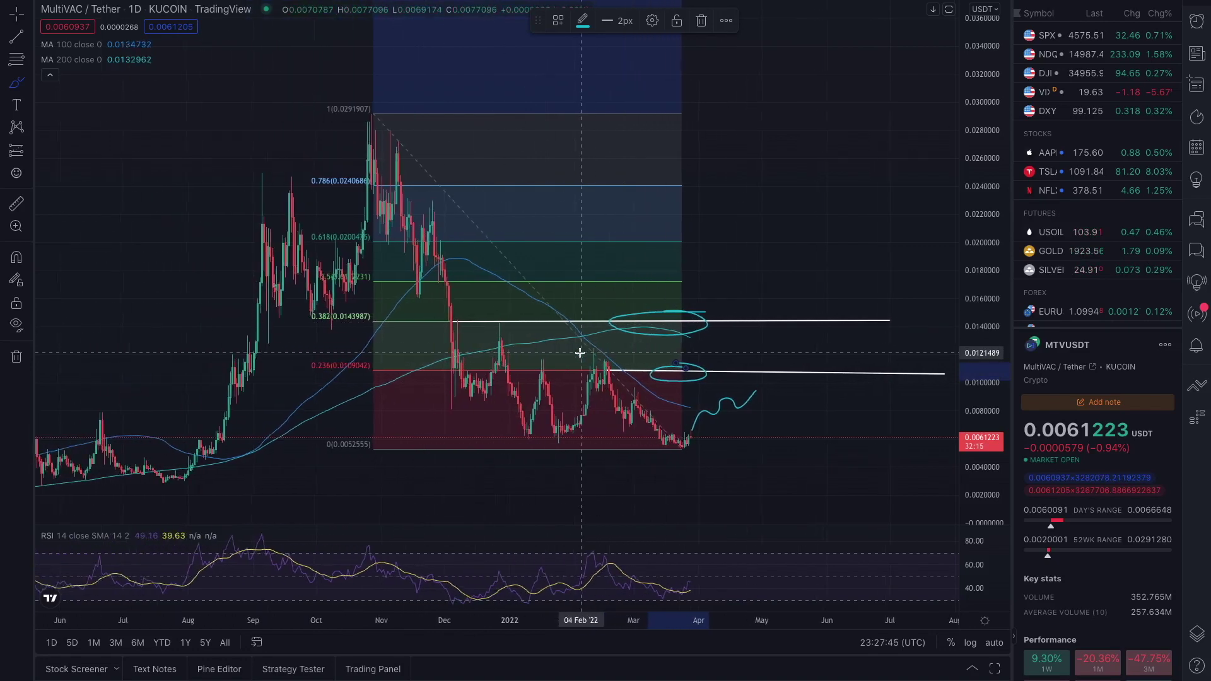
left_click(701, 20)
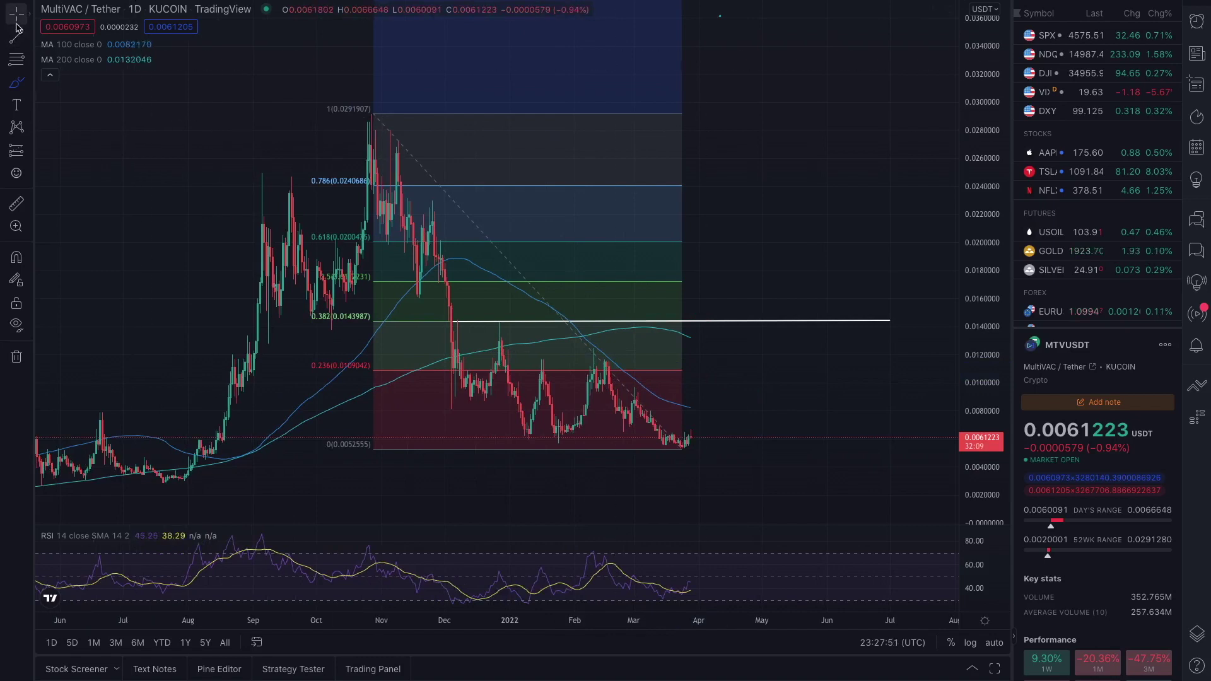
Step: Brush circles around the May to August 2021 consolidation and the January to March 2022 price range
left_click_drag(984, 163, 978, 280)
scroll(852, 261, "down", 5)
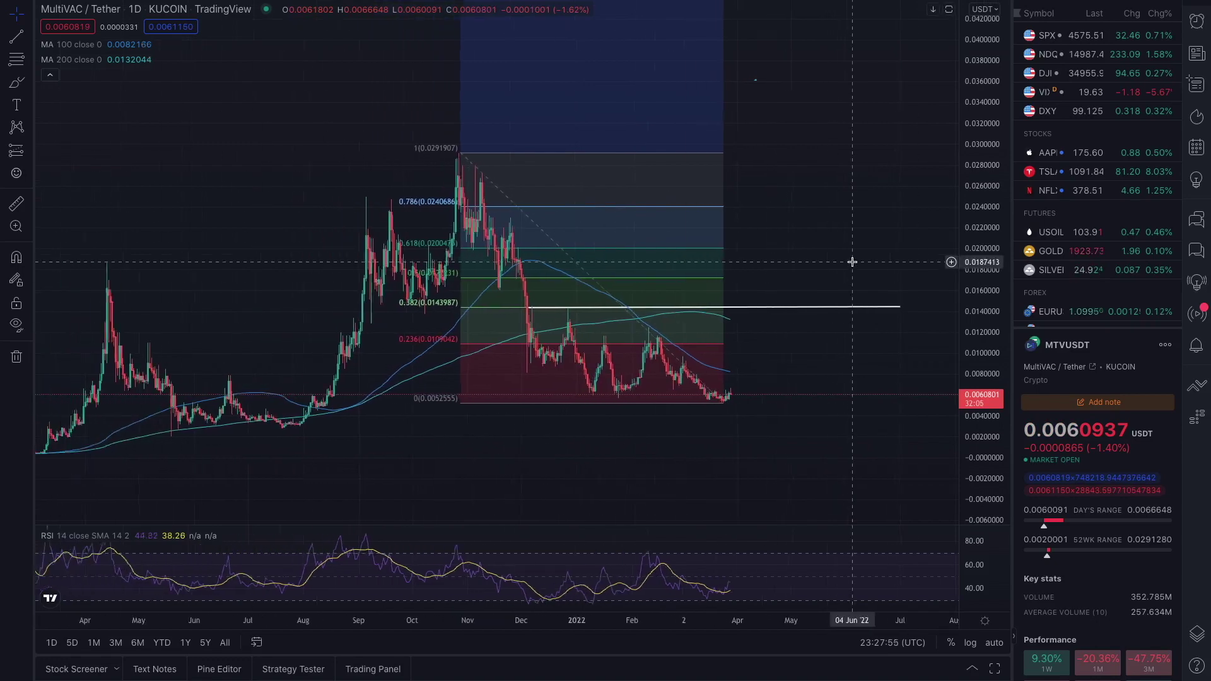
left_click_drag(848, 231, 792, 254)
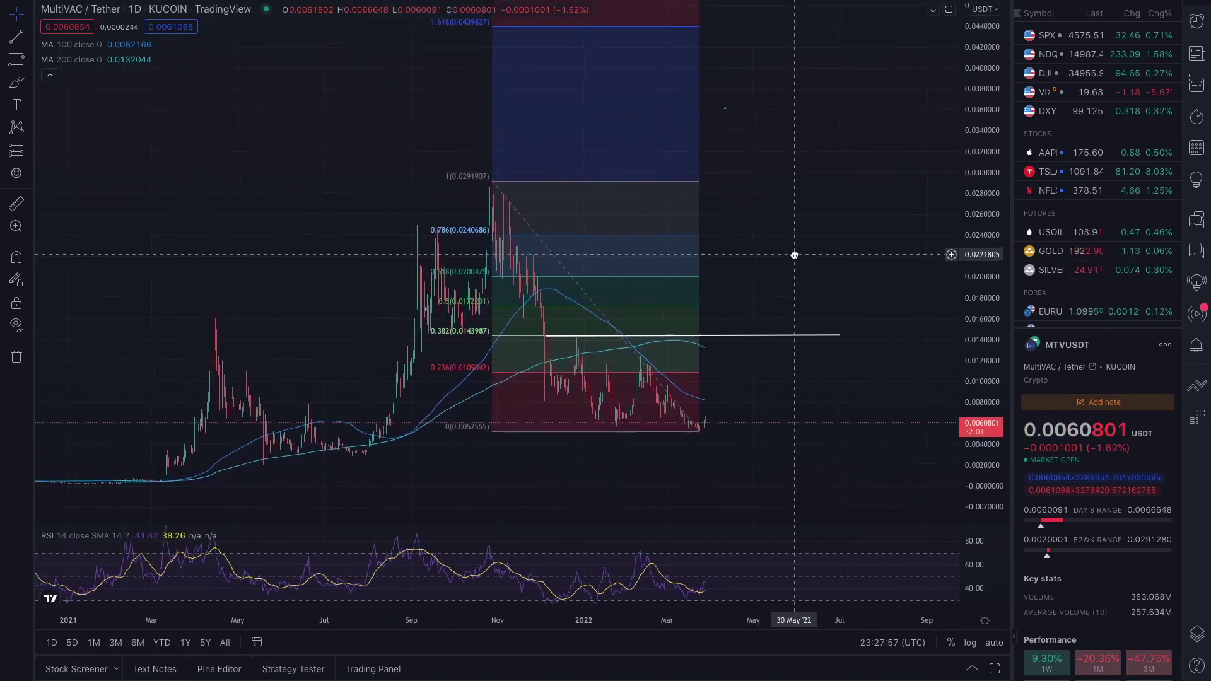
left_click_drag(827, 308, 808, 279)
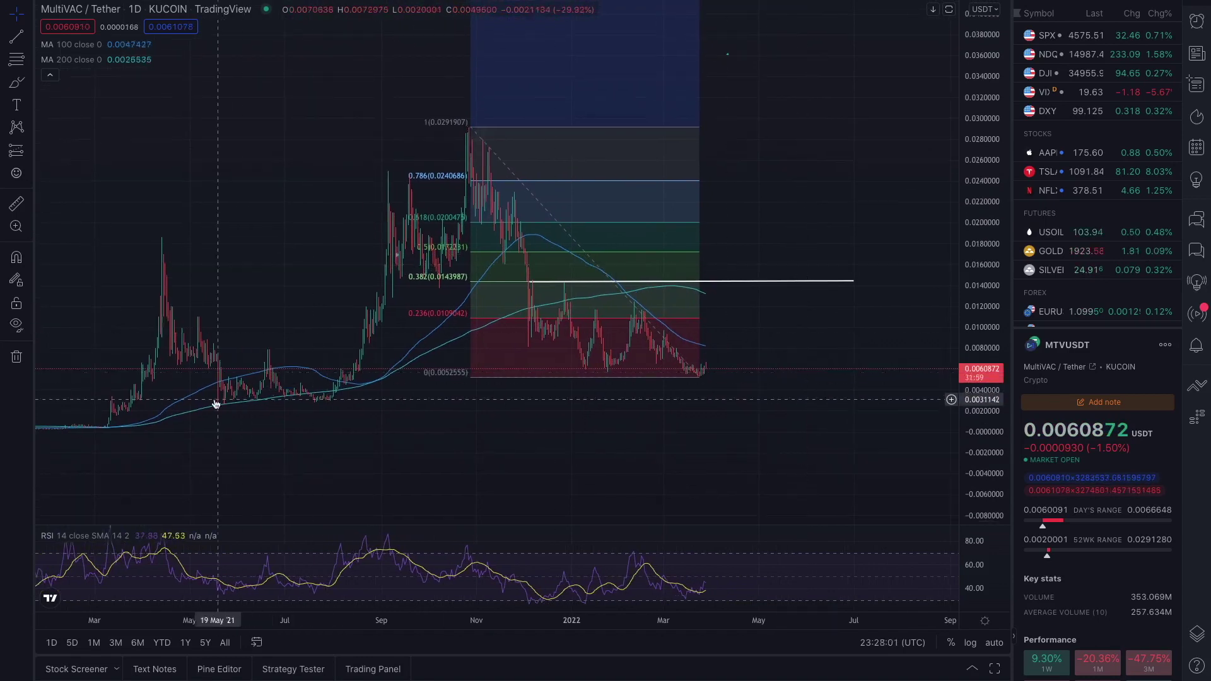
left_click(17, 85)
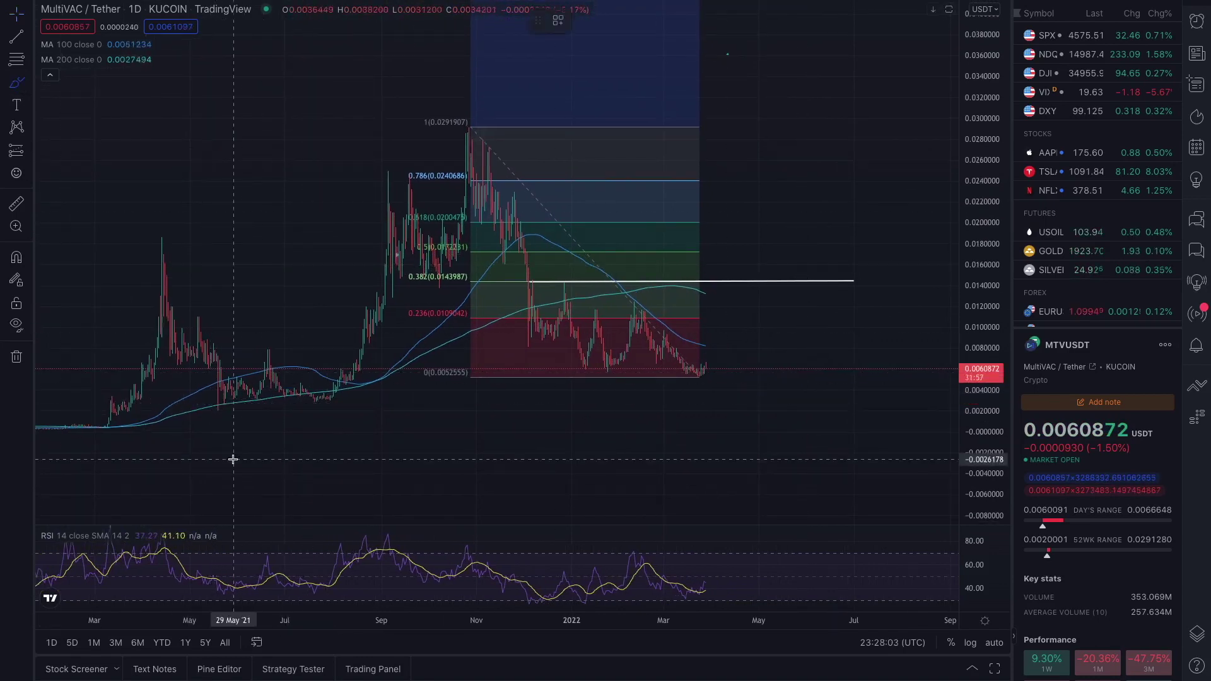
mouse_move(322, 378)
left_mouse_down()
mouse_move(272, 341)
mouse_move(309, 361)
left_mouse_up()
mouse_move(669, 315)
left_mouse_down()
mouse_move(719, 350)
mouse_move(577, 354)
mouse_move(656, 314)
left_mouse_up()
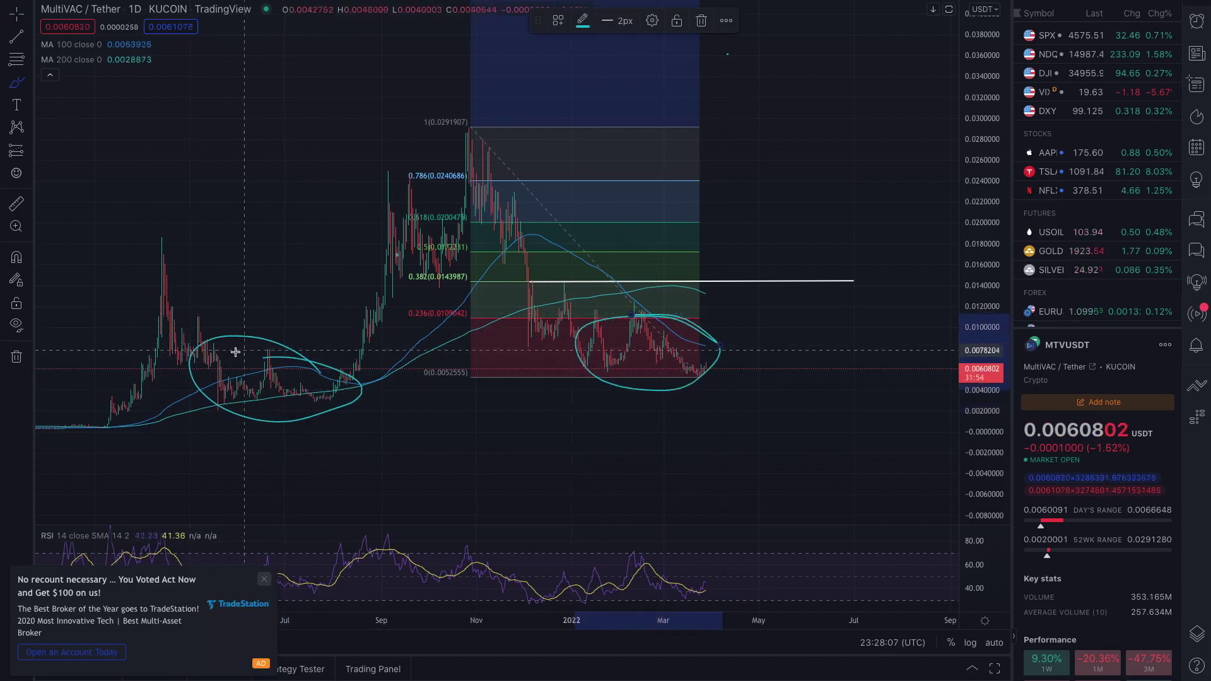
Step: Trace the price swings inside both circled ranges, and remove all the brush strokes
mouse_move(586, 362)
left_mouse_down()
mouse_move(599, 335)
mouse_move(643, 315)
mouse_move(687, 350)
left_mouse_up()
left_click_drag(260, 385, 290, 391)
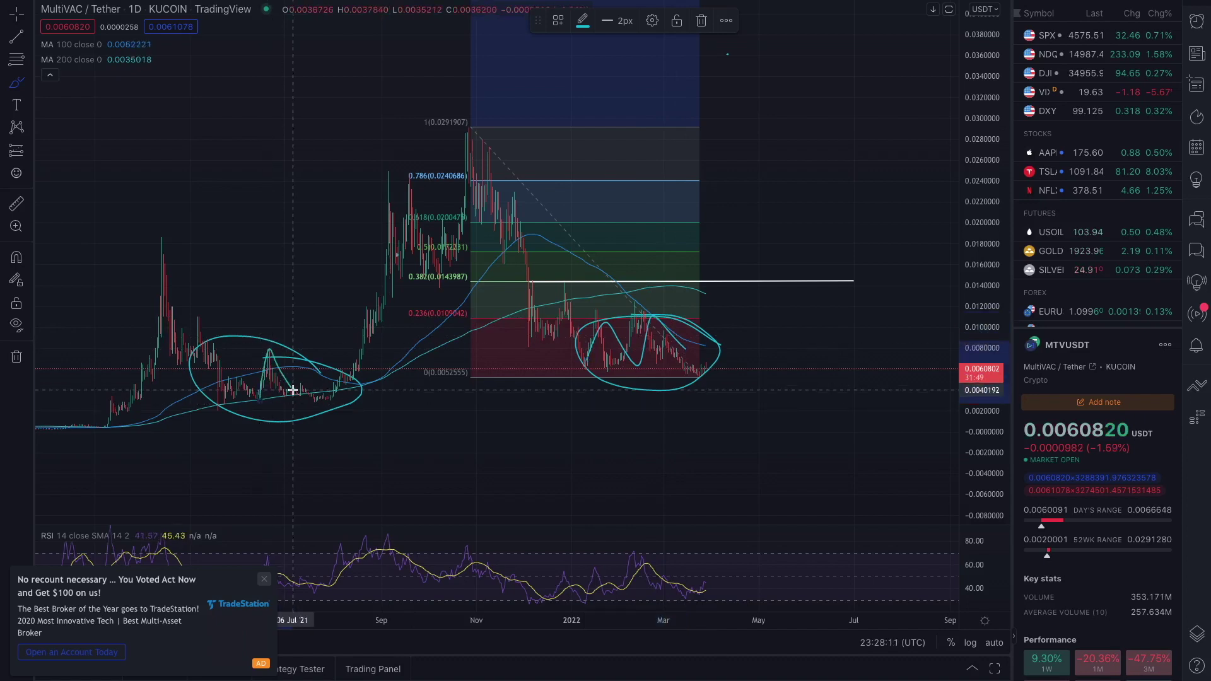
key("Escape")
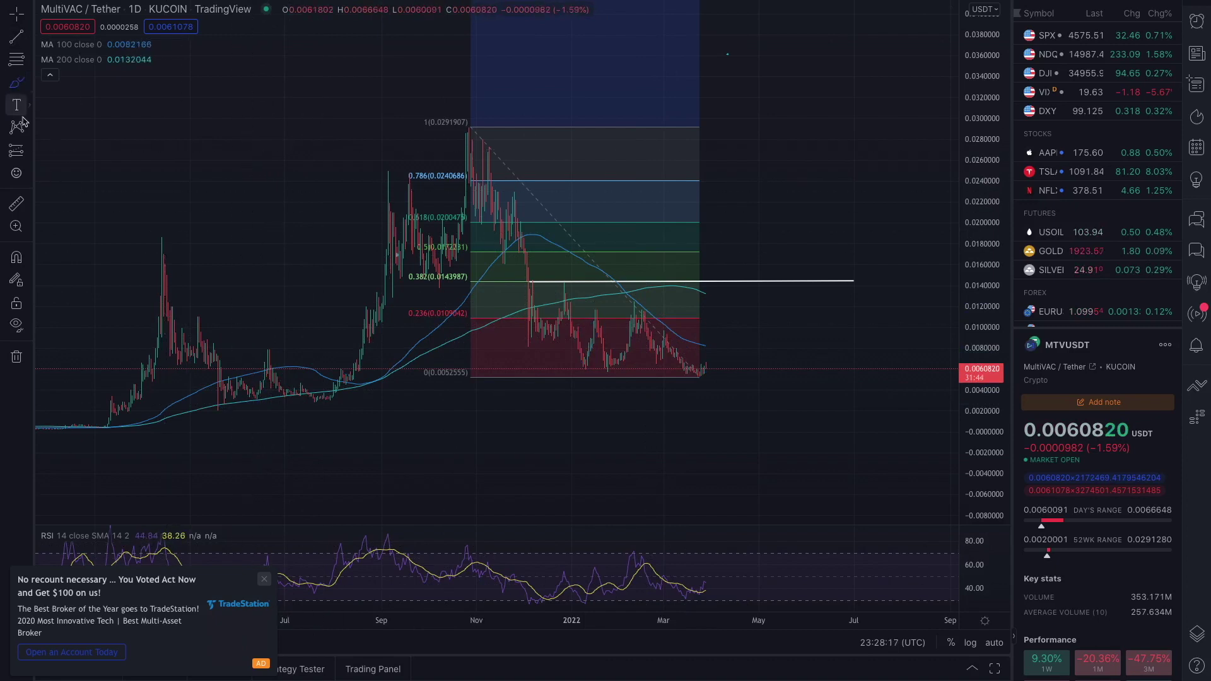
Step: Copy the price action from the 19 May '21 low to the late October 2021 peak with the Bars Pattern tool
left_click(27, 157)
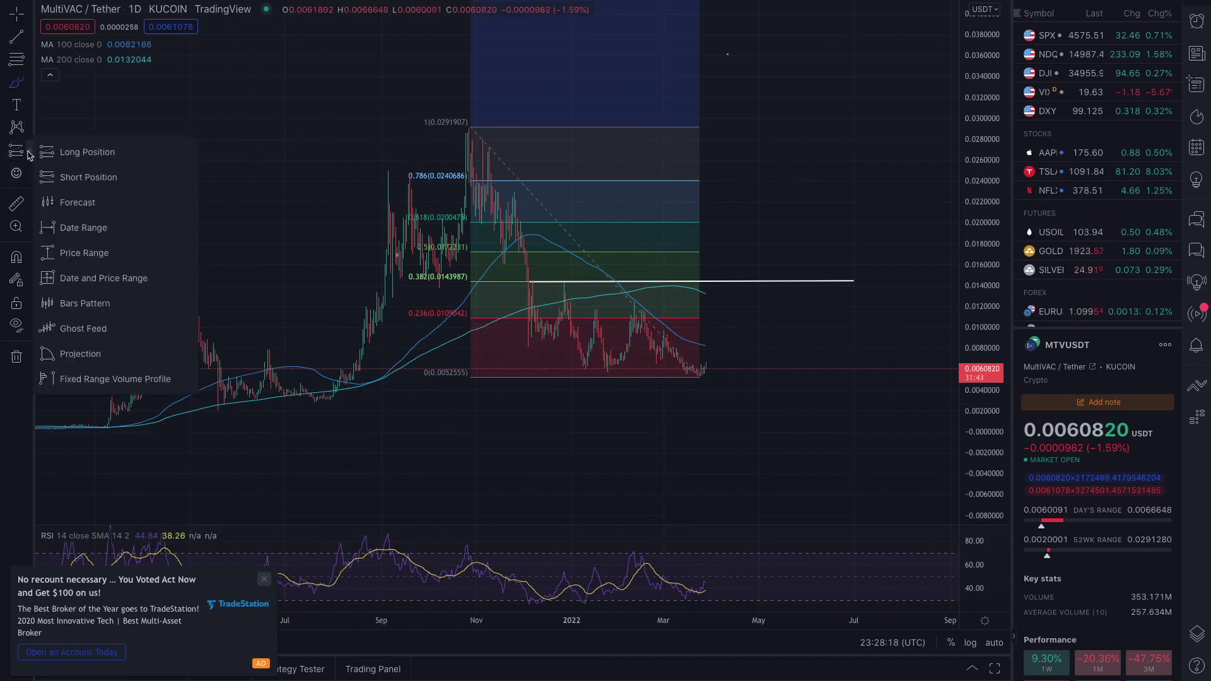
left_click(69, 303)
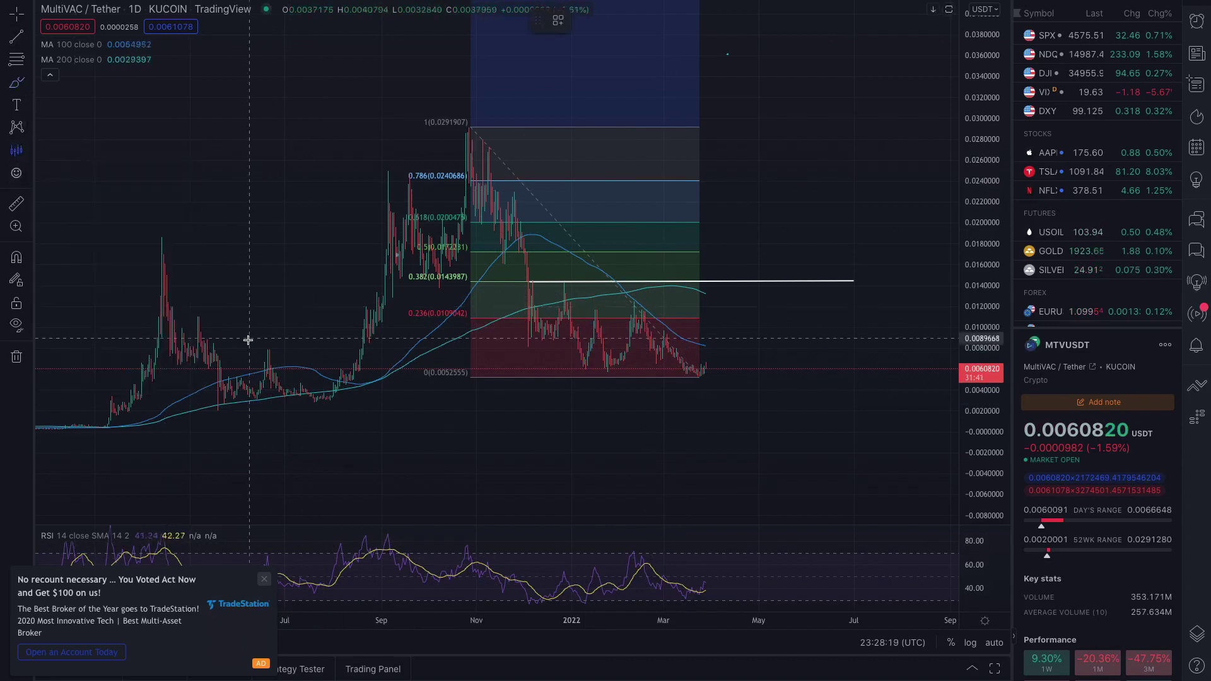
left_click(219, 409)
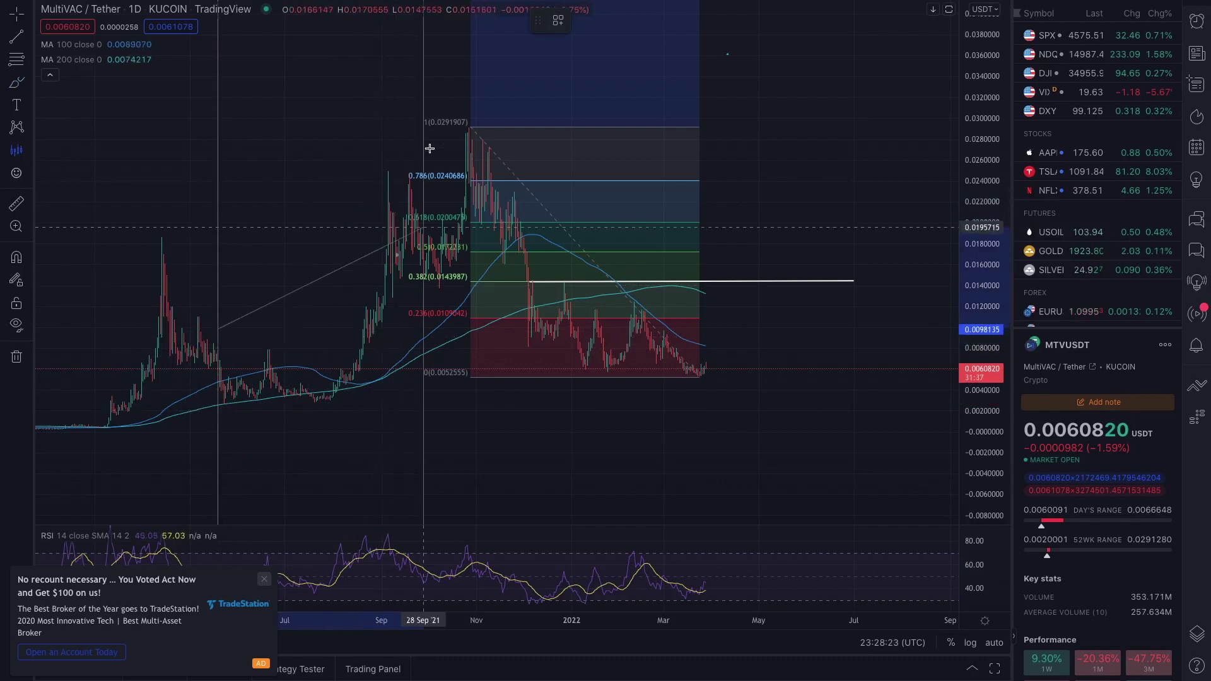
left_click(470, 130)
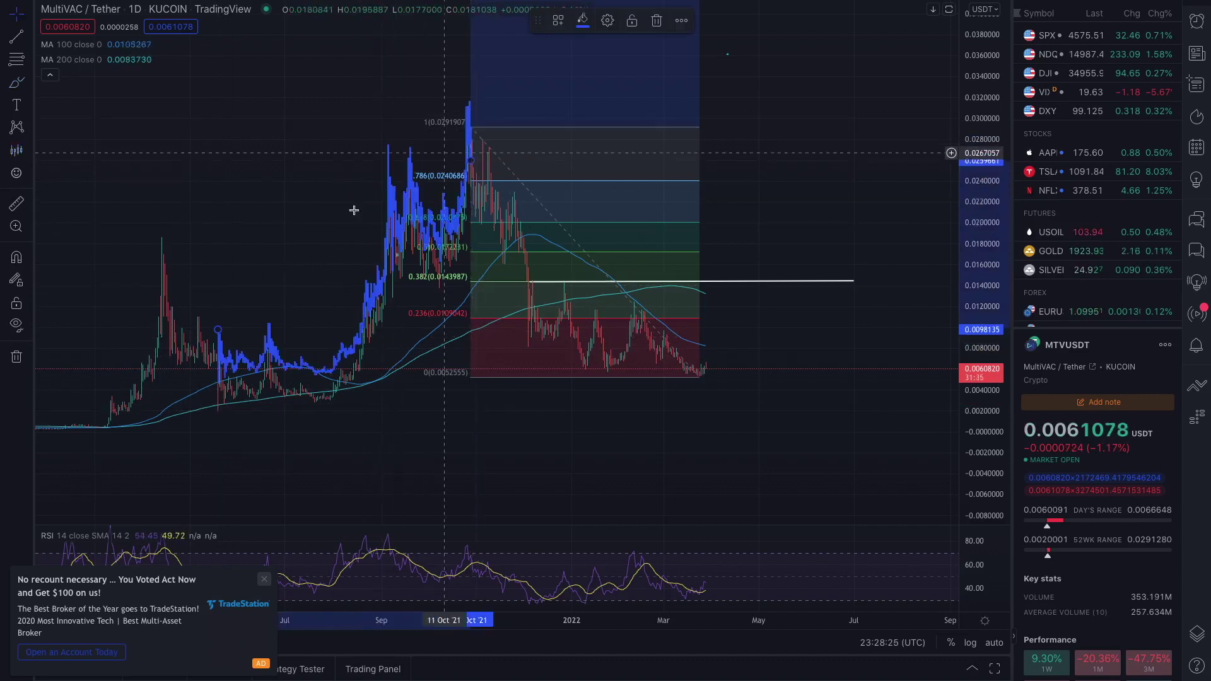
Step: Move the bars pattern after the latest candle so that it spans 29 Mar '22 to 07 Sep '22
mouse_move(281, 354)
left_mouse_down()
mouse_move(746, 333)
mouse_move(763, 347)
left_mouse_up()
scroll(722, 403, "up", 4)
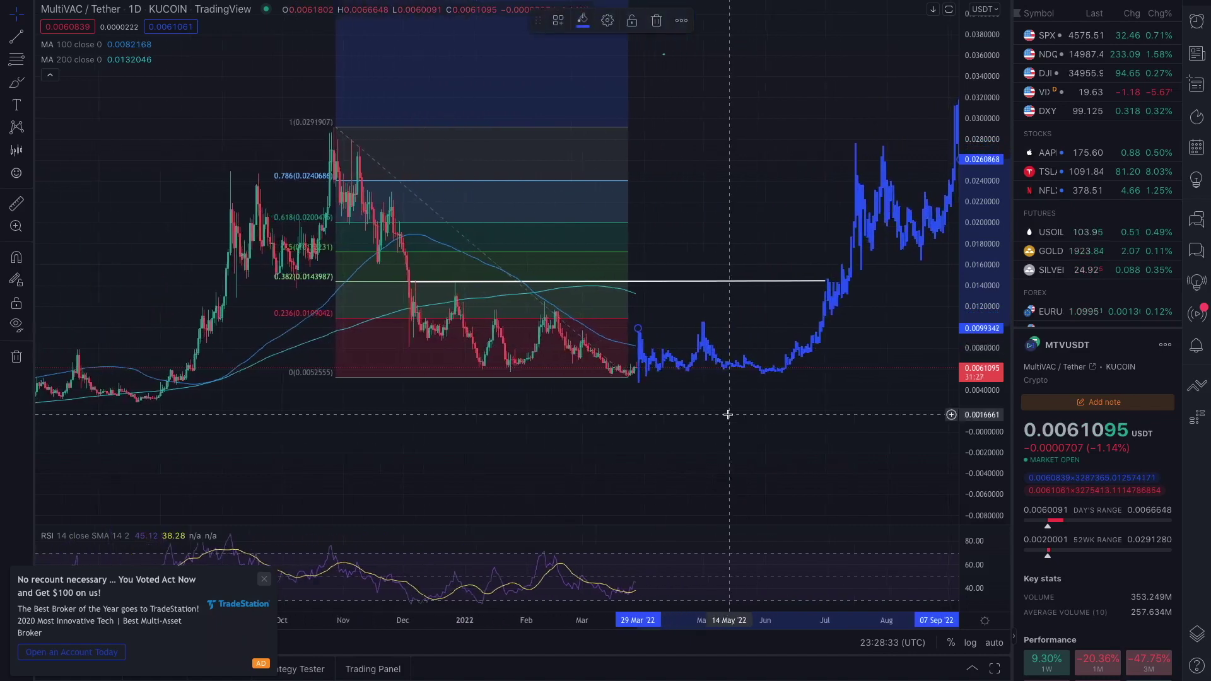
scroll(717, 407, "down", 3)
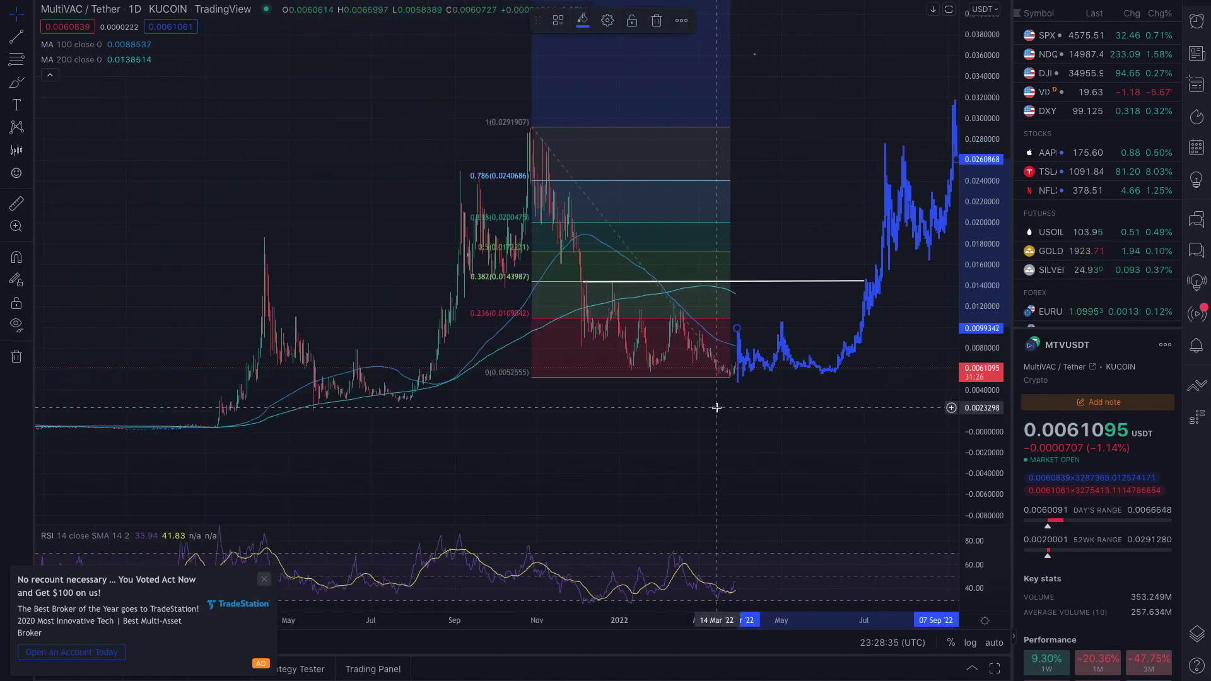
scroll(717, 408, "up", 3)
Step: Lower the bars pattern, and raise it slightly so that it starts at about 0.008
left_click_drag(665, 365, 665, 395)
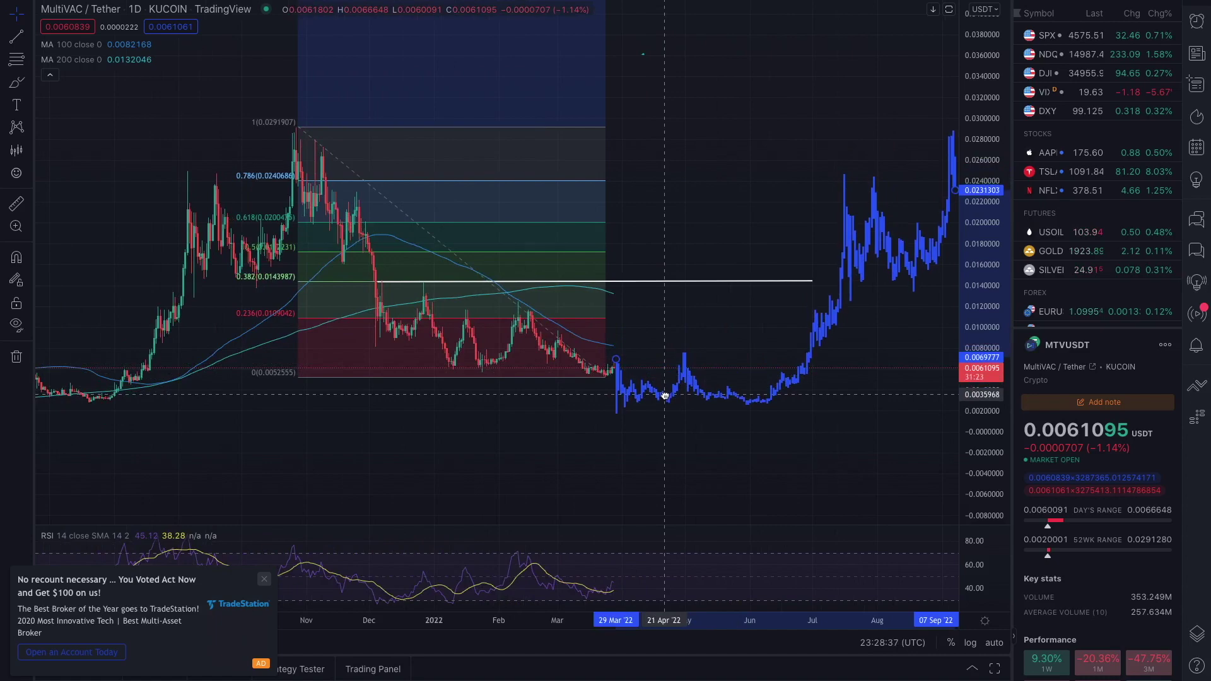
scroll(665, 402, "down", 3)
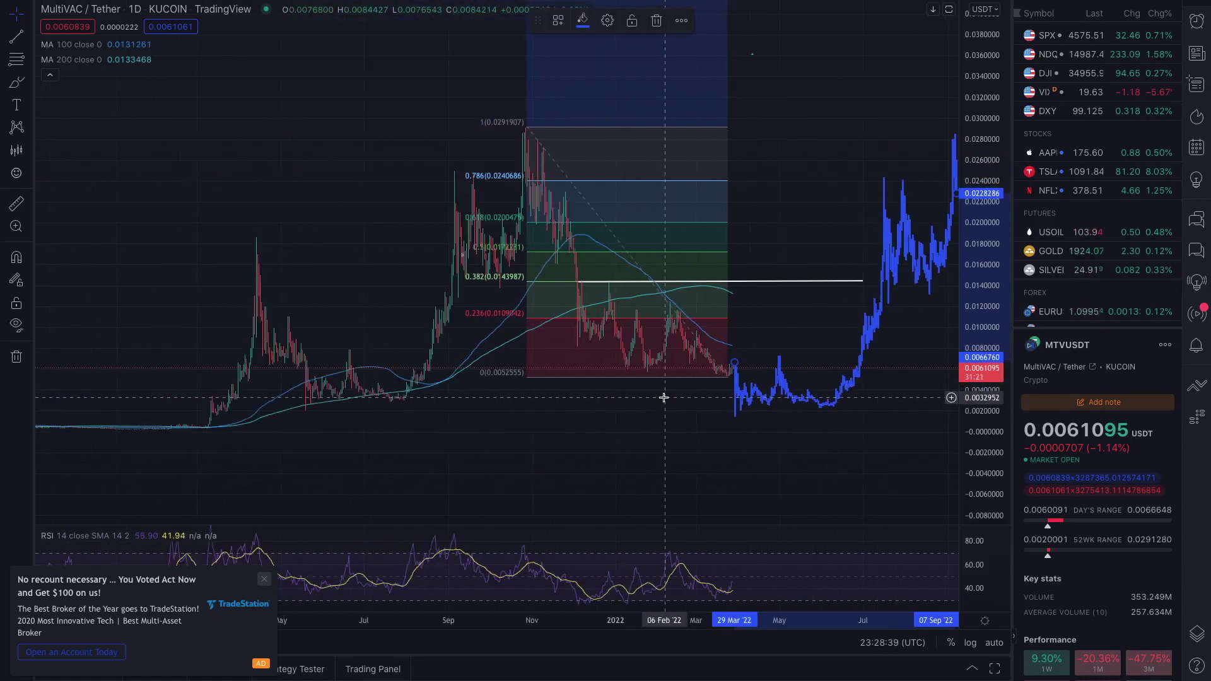
left_click_drag(806, 399, 804, 383)
scroll(793, 422, "up", 3)
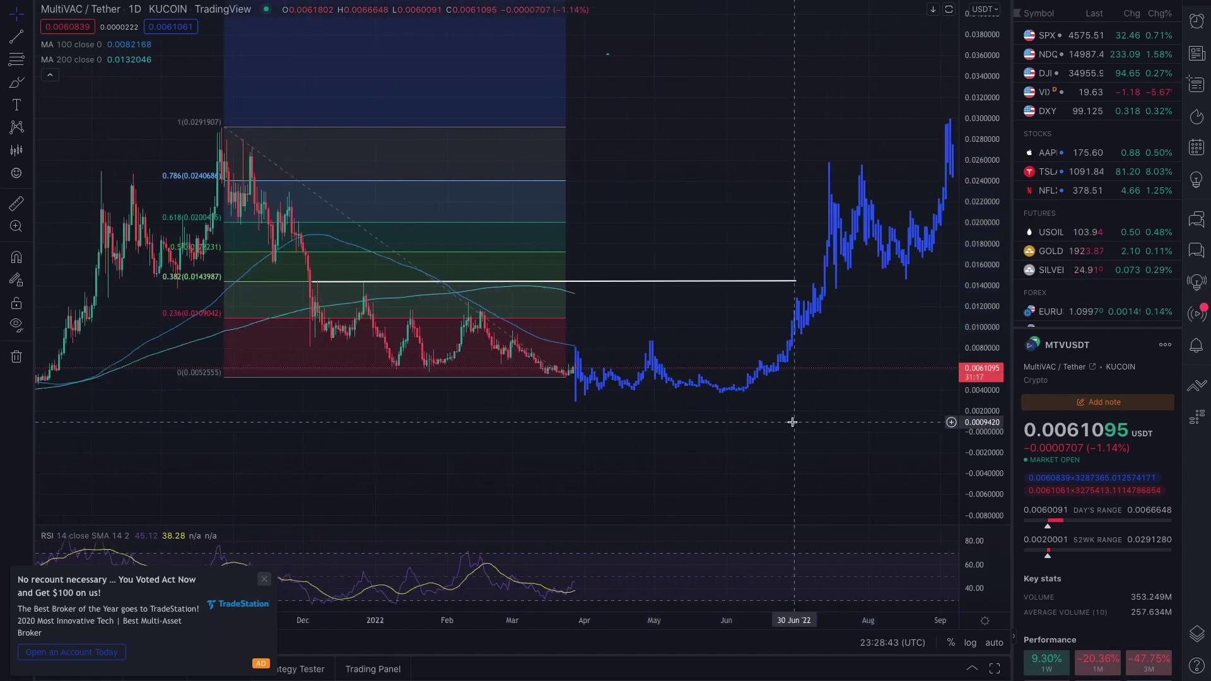
scroll(627, 387, "up", 1)
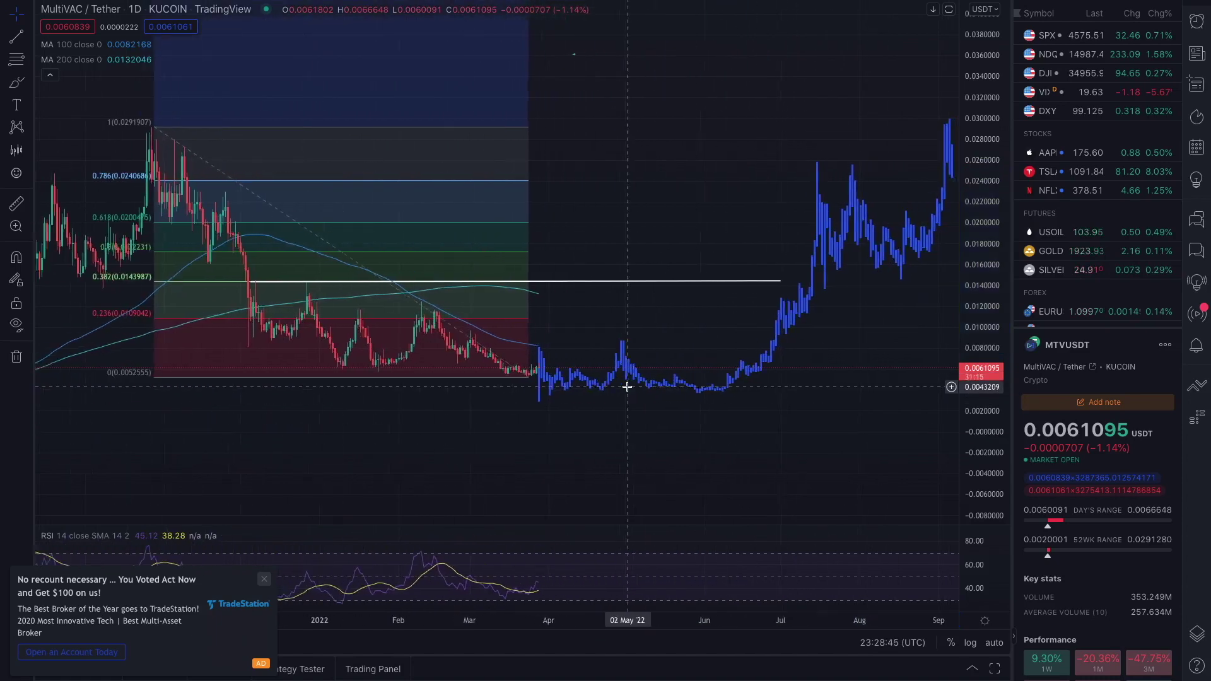
Step: Draw an ascending trend line from 09 Mar '21 at about 0.0004 to 31 Jul '22 at about 0.0041
scroll(628, 387, "down", 2)
scroll(615, 394, "down", 2)
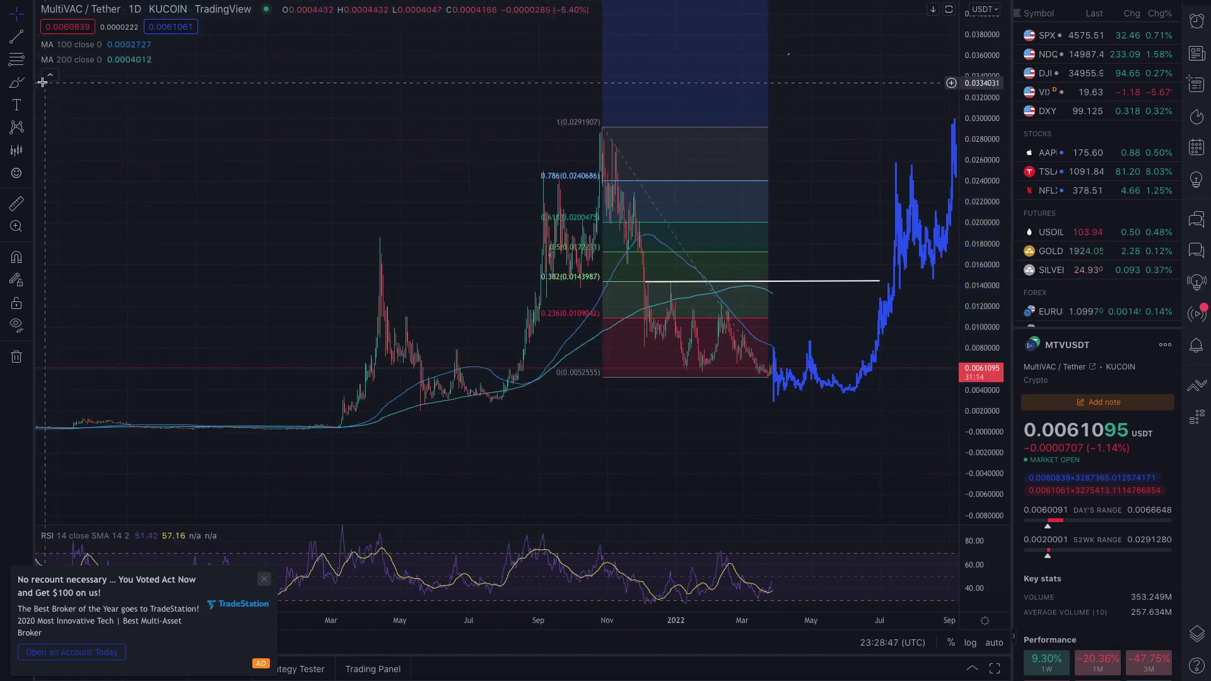
left_click(16, 40)
left_click(340, 428)
left_click(908, 379)
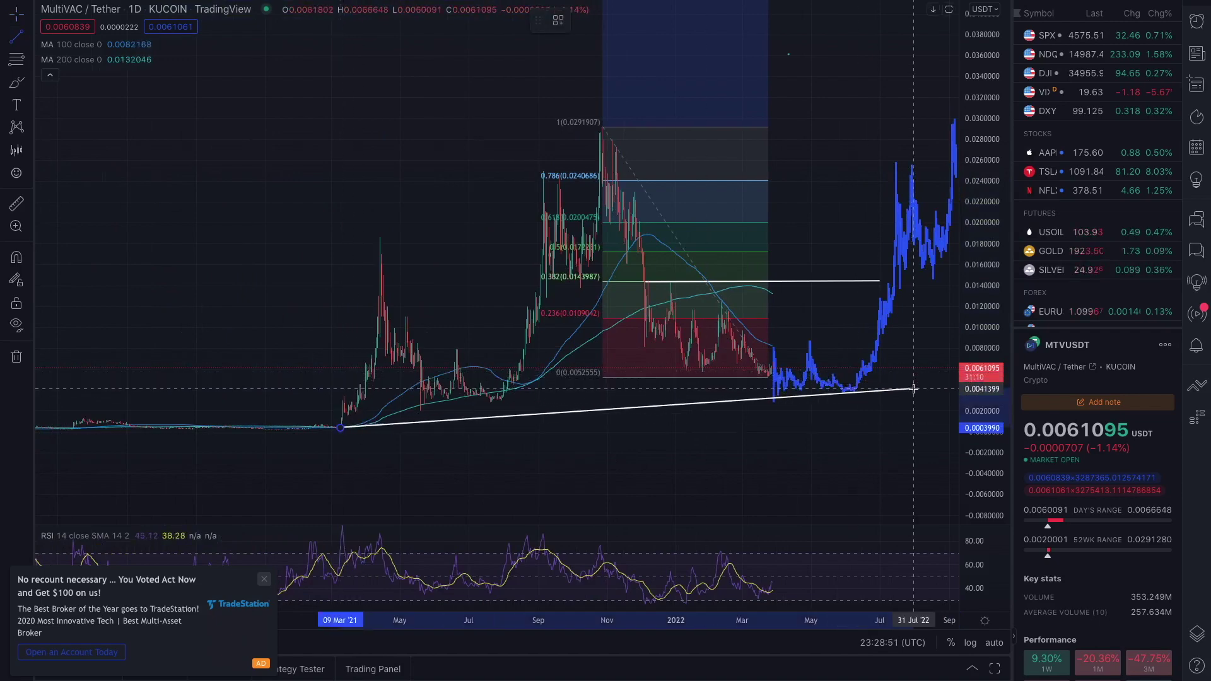
left_click(914, 388)
Step: Raise the bars pattern so that it starts at about 0.0105 on 29 Mar '22
scroll(807, 447, "down", 5)
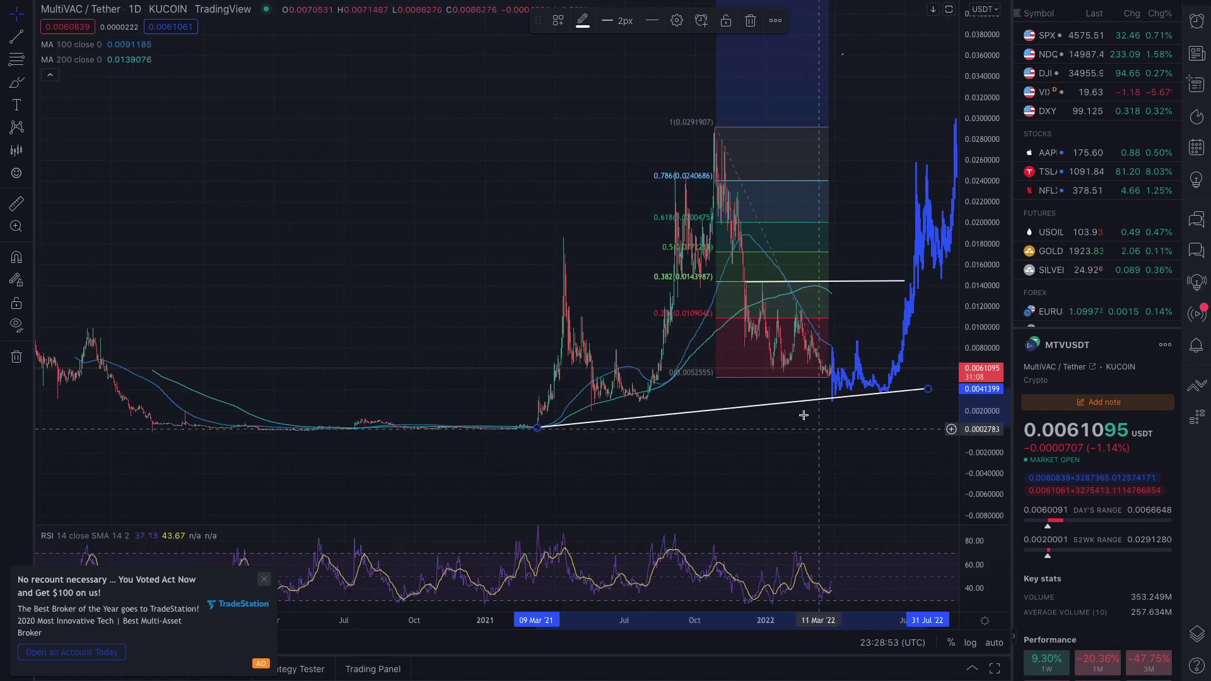
left_click_drag(556, 192, 231, 256)
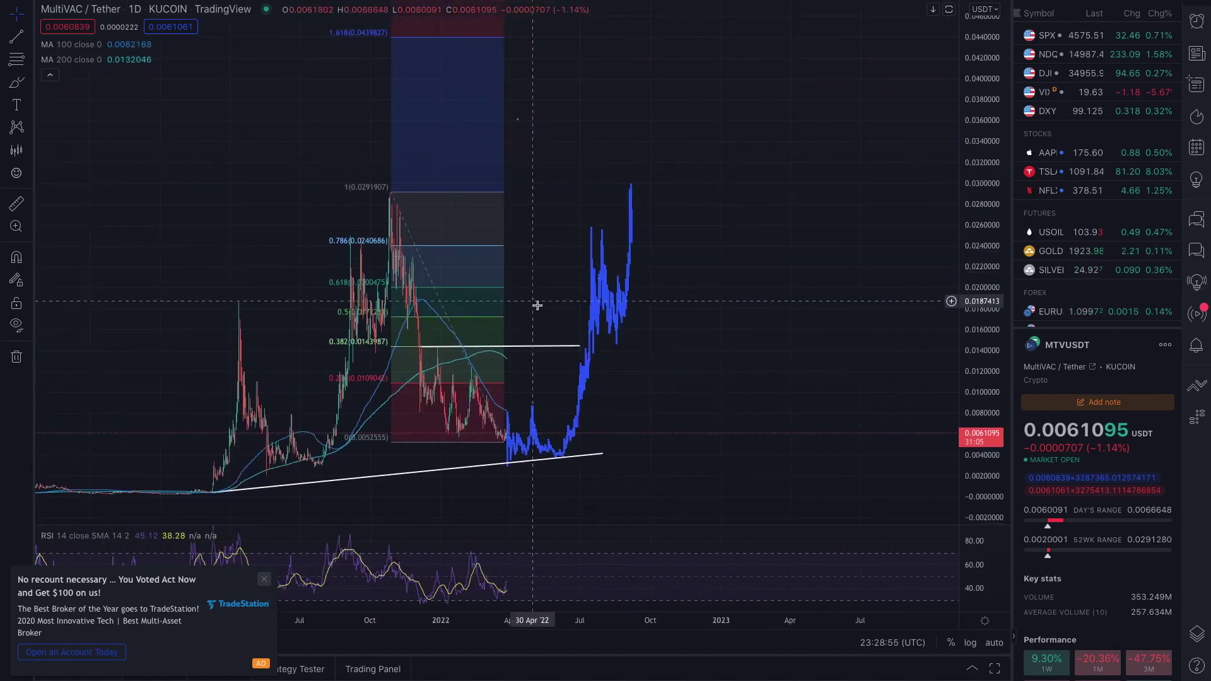
left_click_drag(658, 384, 646, 313)
left_click_drag(533, 378, 533, 353)
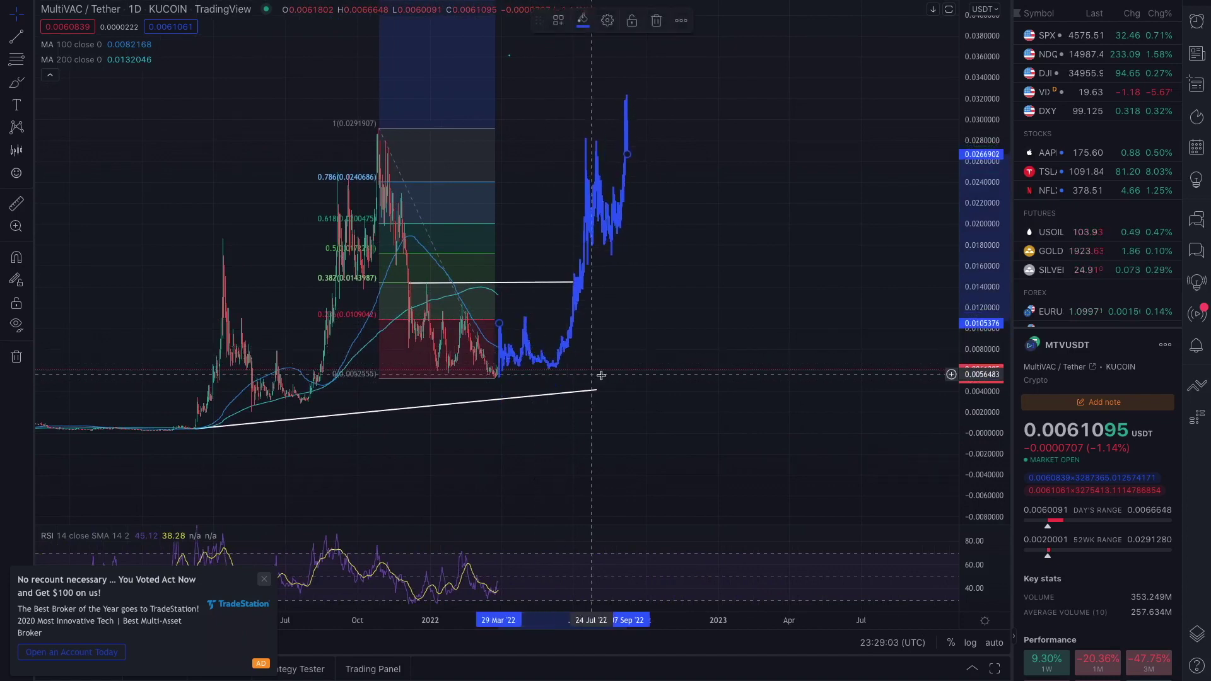
Step: Delete the ascending trend line beneath the price and the bars pattern
scroll(600, 373, "up", 2)
left_click(470, 397)
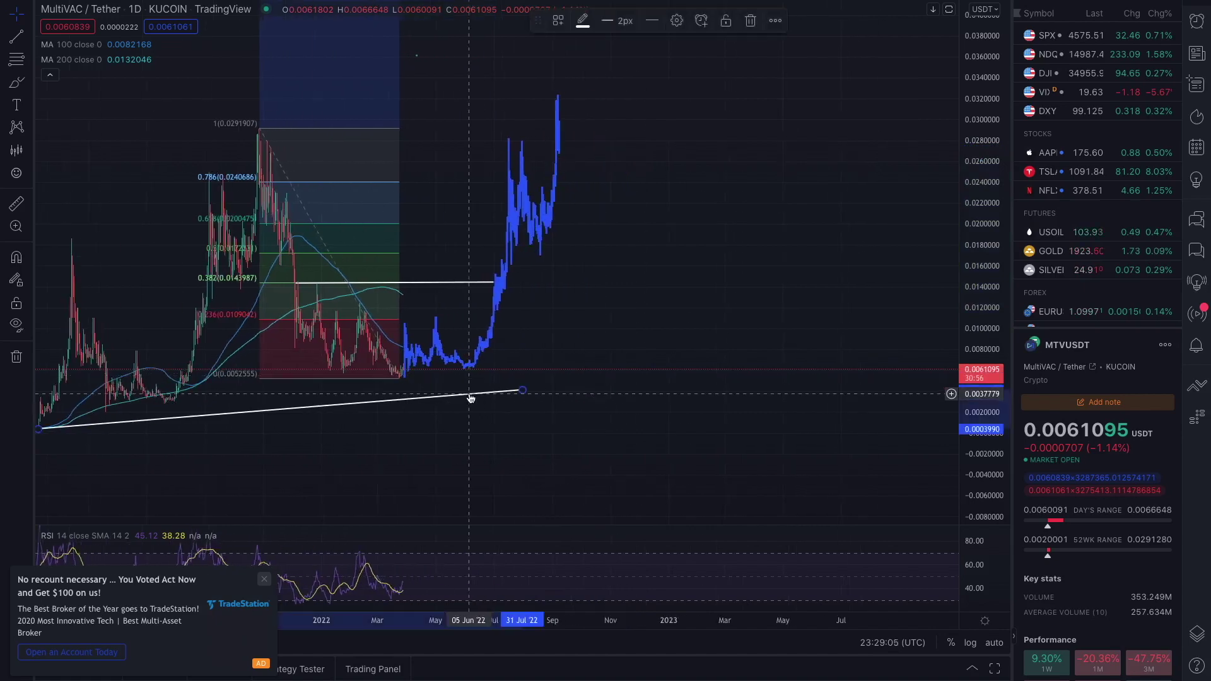
key("Delete")
scroll(530, 378, "up", 2)
scroll(593, 358, "up", 3)
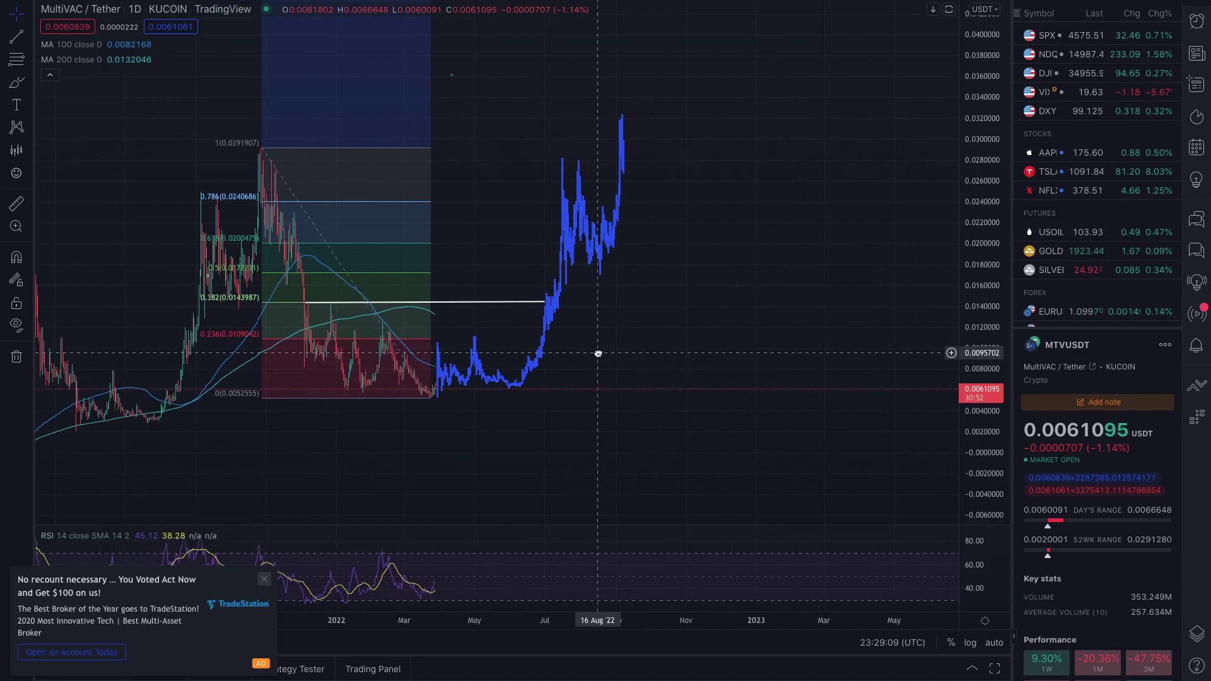
Step: Close the advertisement and measure from the upper white line's start on 06 Dec '21 down to about late June 2022
left_click_drag(598, 354, 614, 372)
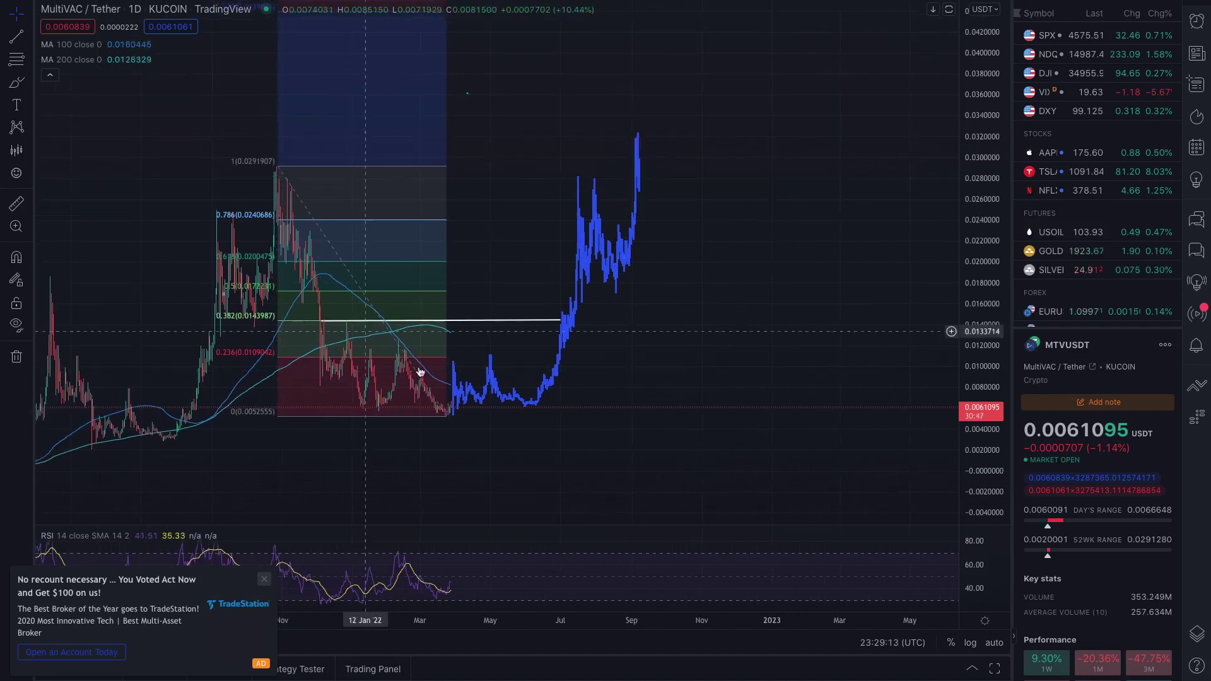
left_click(263, 584)
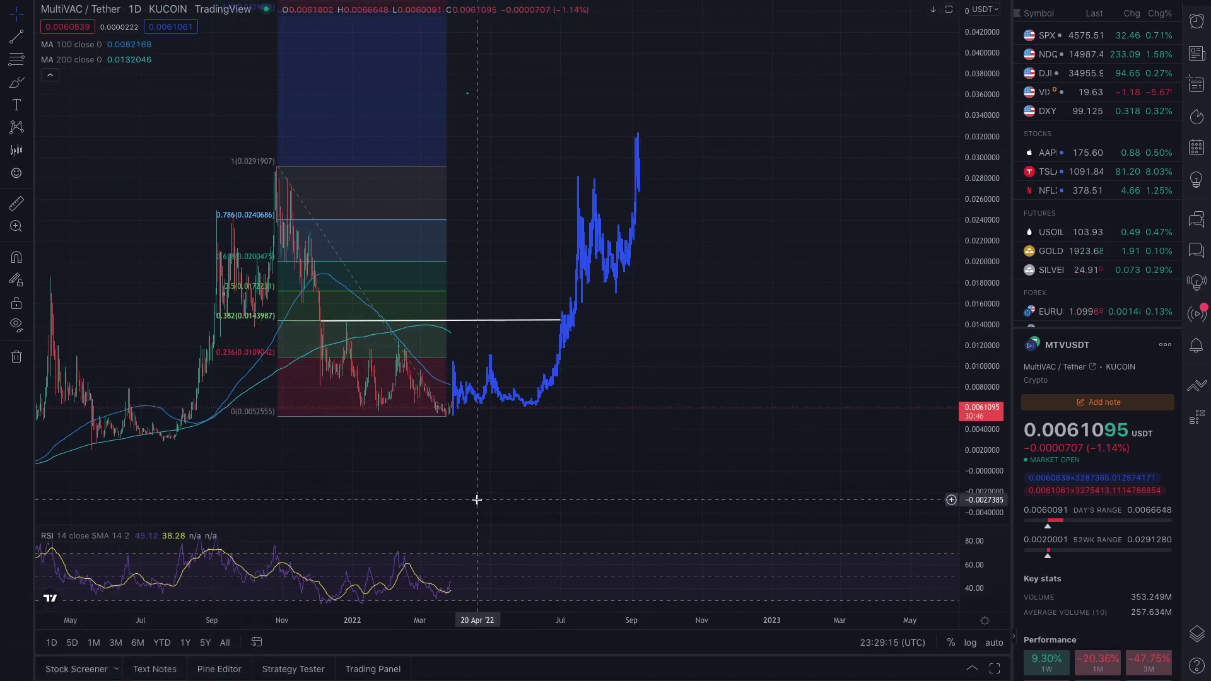
scroll(475, 481, "up", 3)
left_click(16, 203)
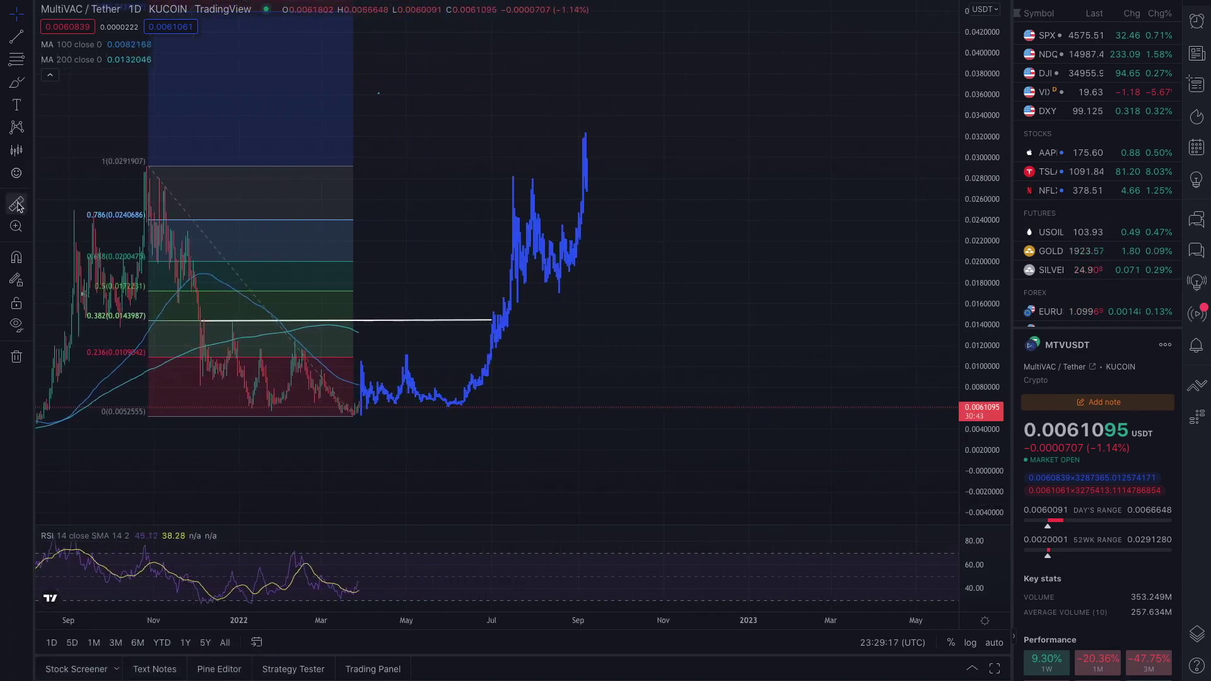
left_click(202, 322)
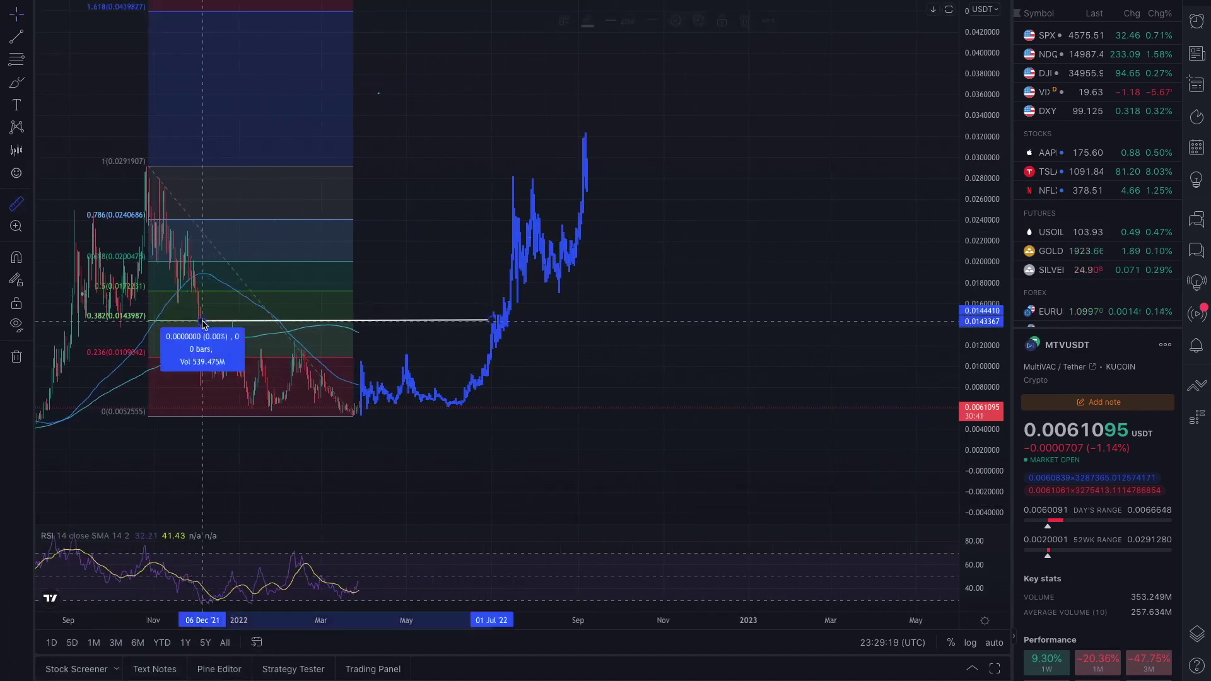
left_click(489, 421)
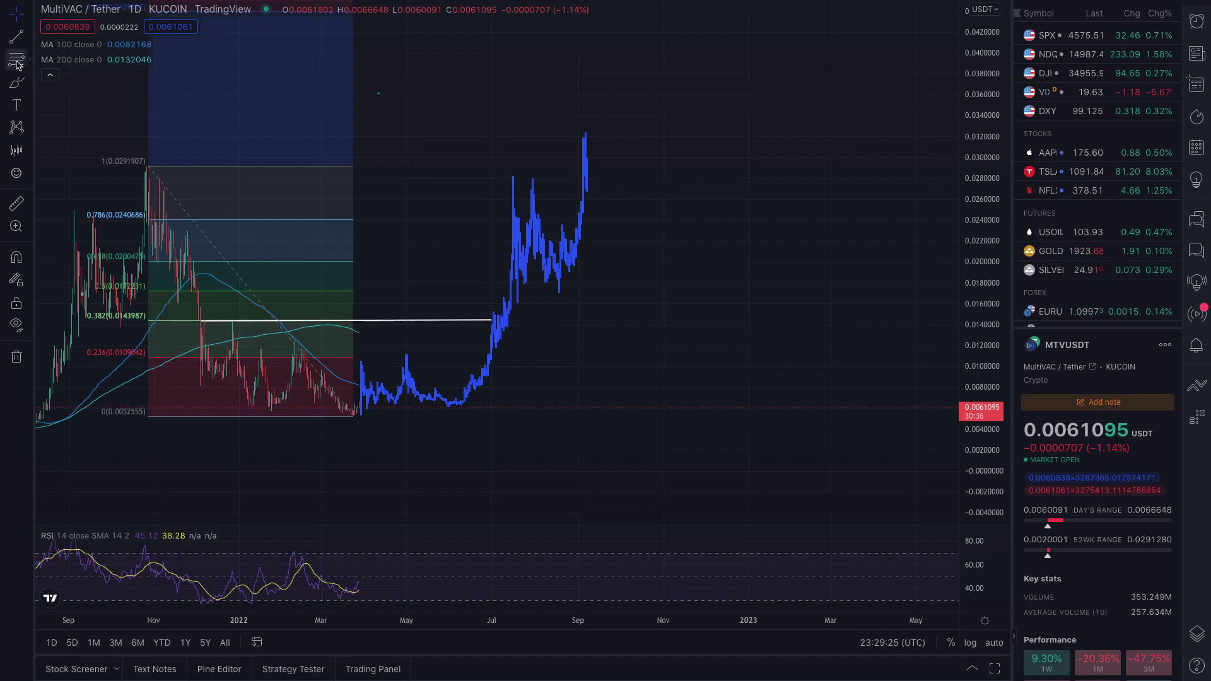
Step: Draw a nearly horizontal trend line along the 0.236 Fib level from 15 Feb '22 to 16 Jul '22, ending at about 0.0110
left_click(15, 38)
left_click_drag(301, 357, 498, 356)
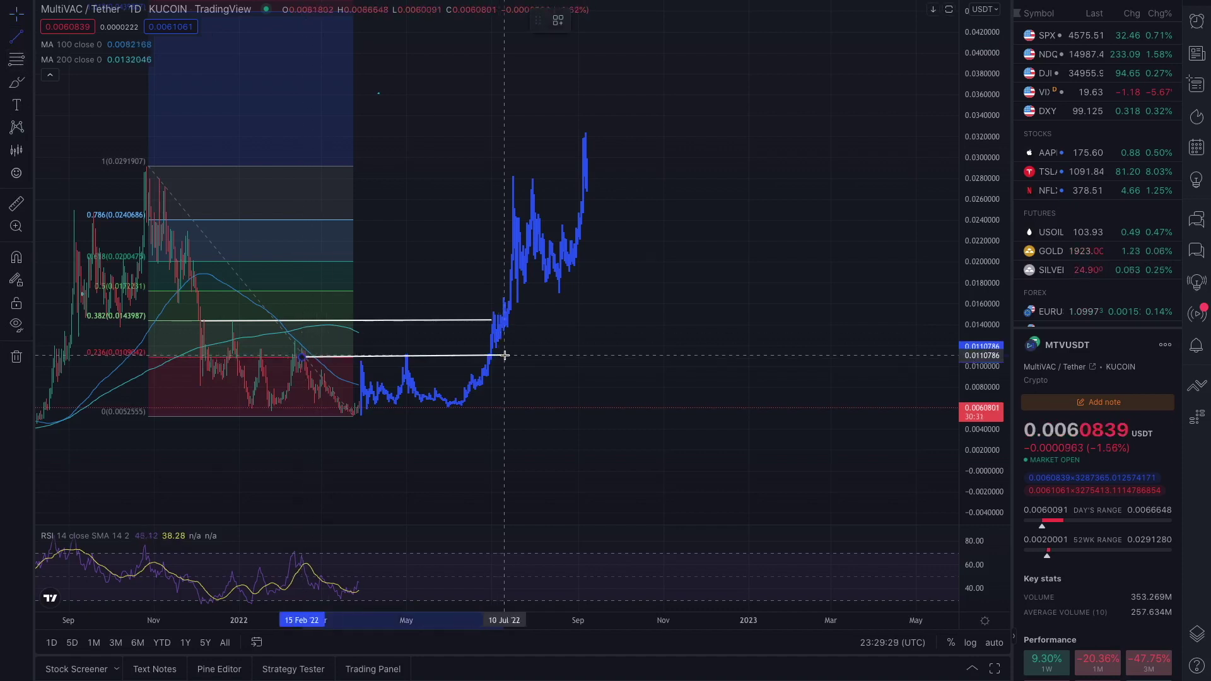
left_click_drag(511, 357, 512, 357)
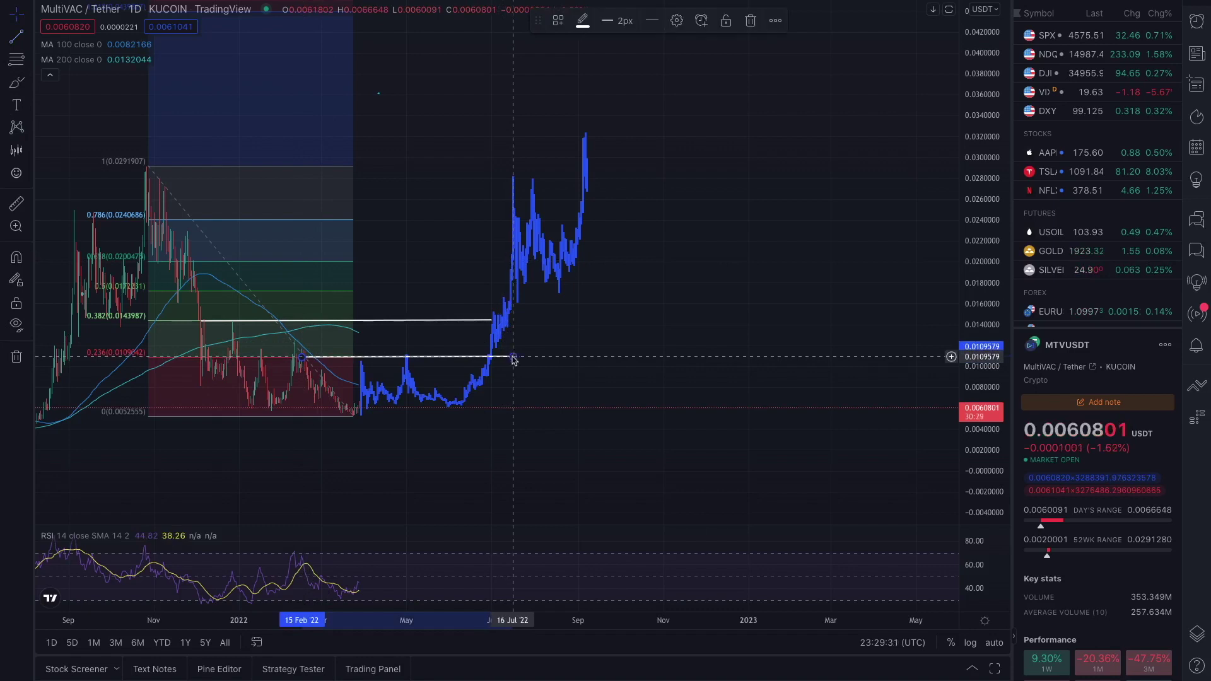
Step: Circle the price and projected peaks near 0.011 and the whole bottoming range with the brush, and delete these brush marks
scroll(499, 403, "down", 2)
scroll(498, 404, "up", 2)
scroll(498, 404, "down", 1)
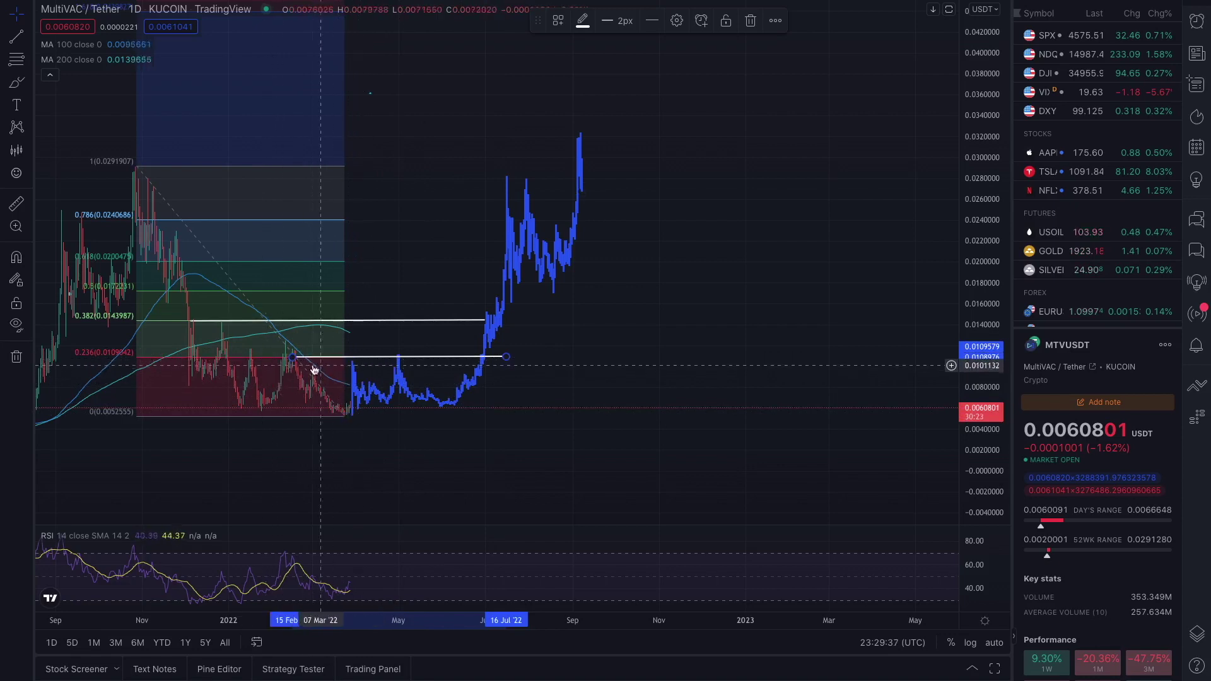
scroll(318, 370, "down", 2)
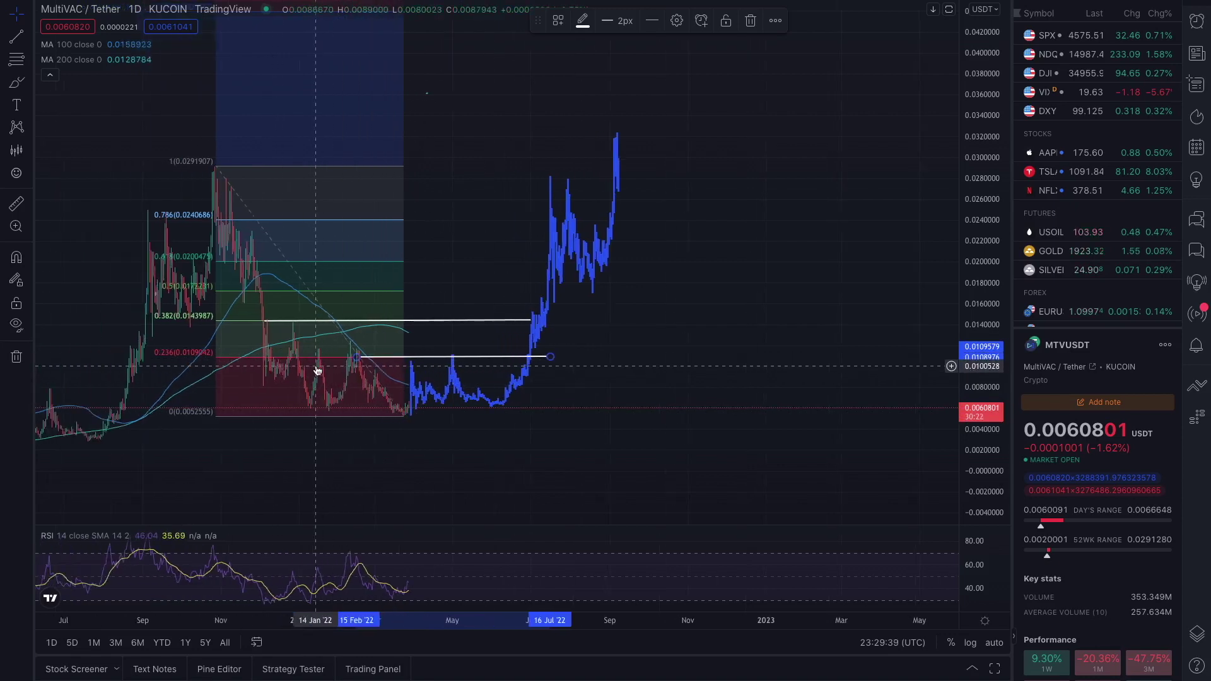
mouse_move(329, 367)
left_mouse_down()
mouse_move(220, 361)
mouse_move(290, 361)
left_mouse_up()
left_click(16, 83)
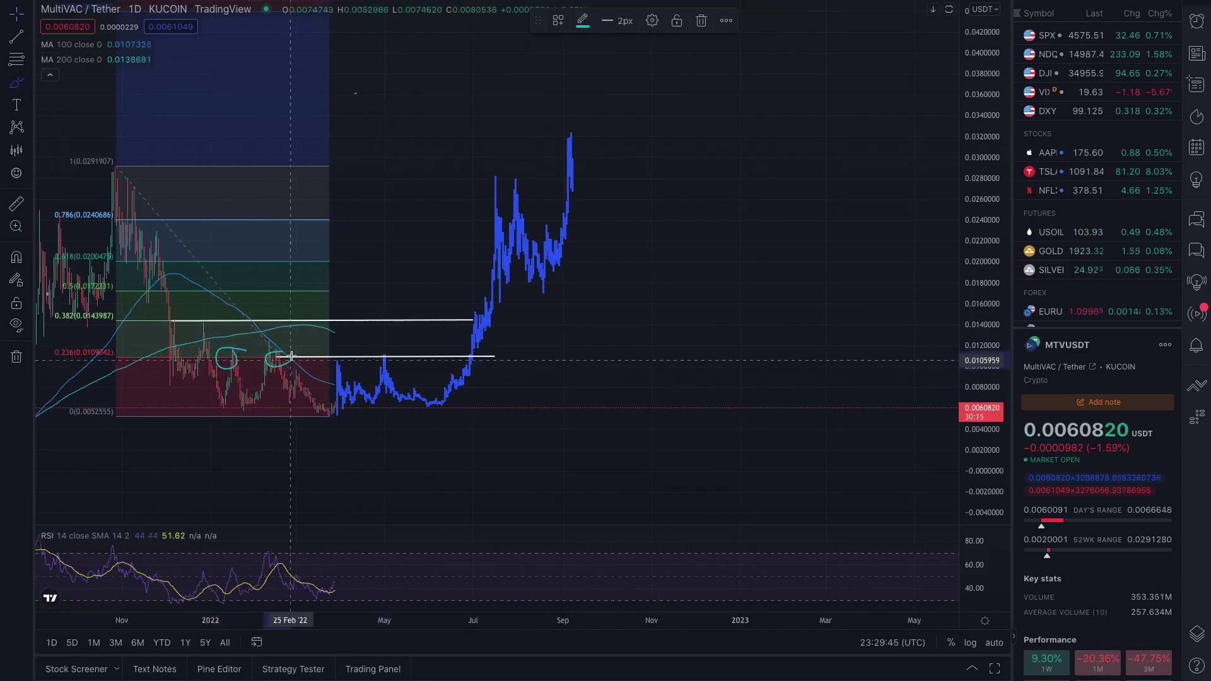
left_click_drag(396, 351, 340, 359)
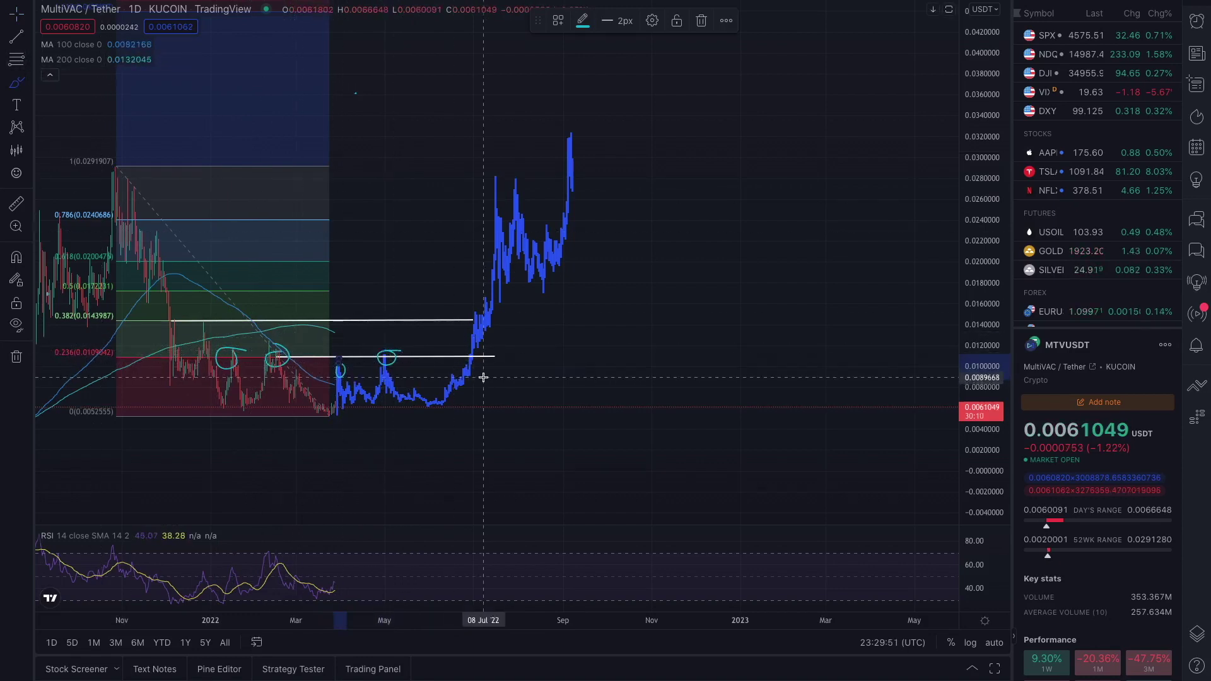
mouse_move(481, 375)
left_mouse_down()
mouse_move(345, 341)
mouse_move(189, 366)
mouse_move(337, 420)
mouse_move(463, 413)
mouse_move(451, 368)
left_mouse_up()
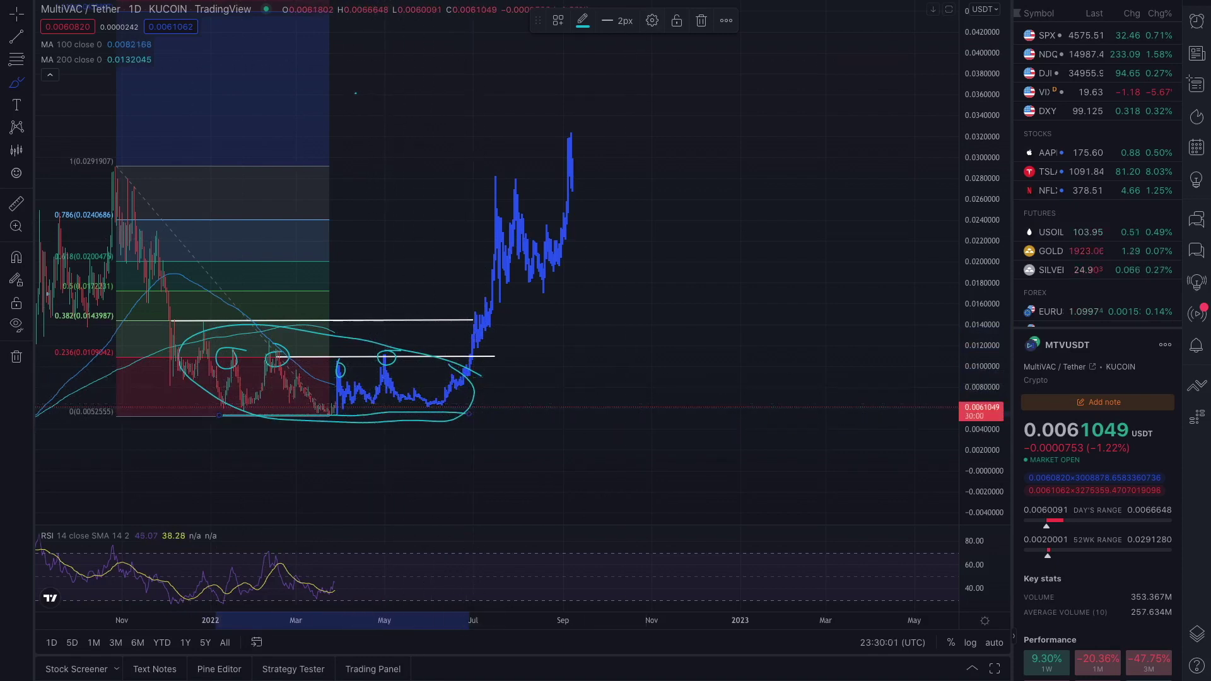
key("Delete")
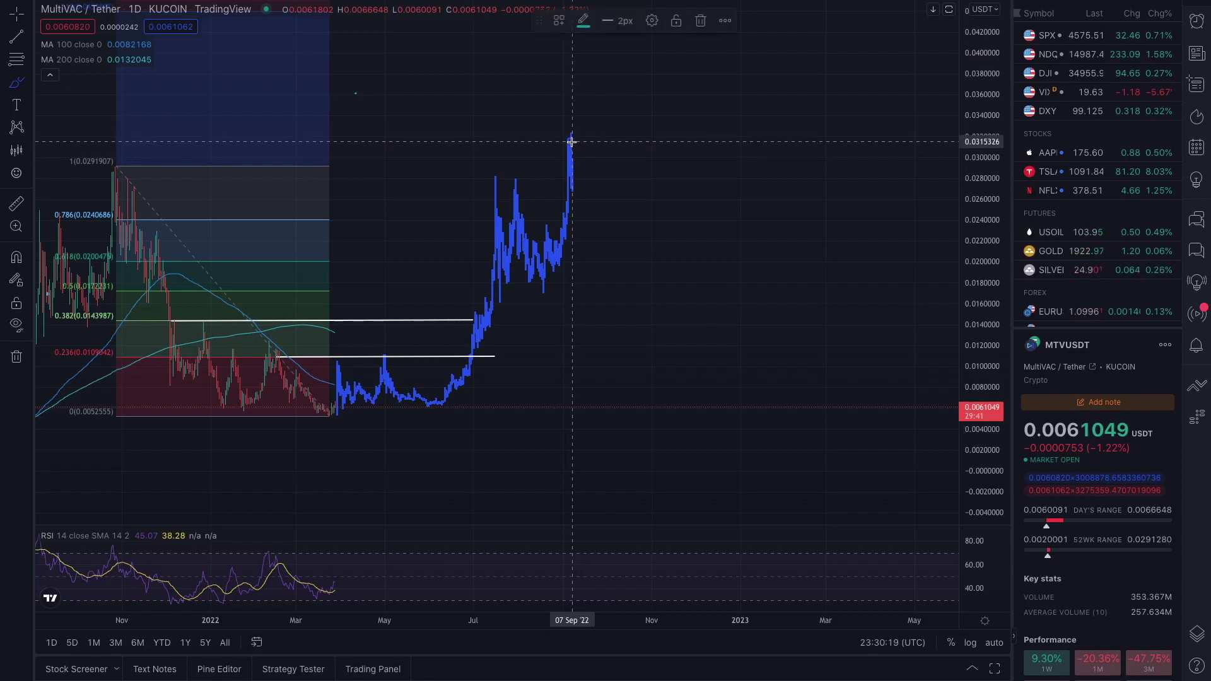
Step: Draw a nearly horizontal trend line from the 27 Oct '21 peak at about 0.0290 to 21 Mar '23 at about 0.0289
scroll(650, 194, "down", 4)
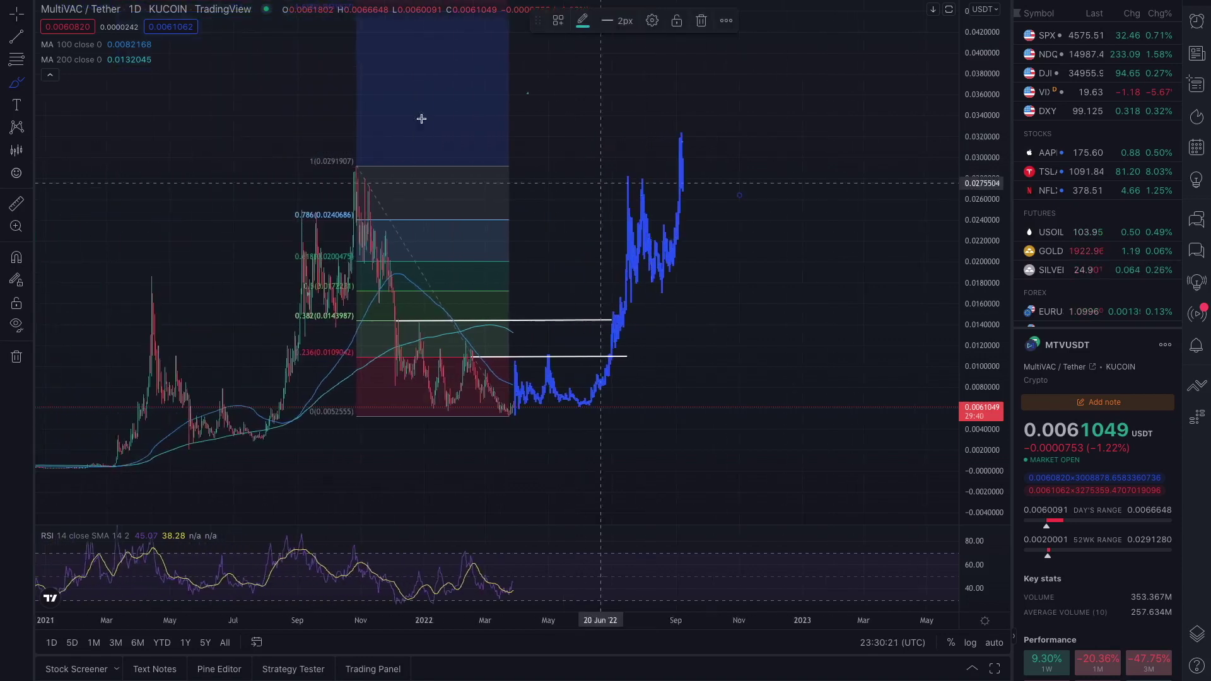
left_click_drag(235, 181, 244, 223)
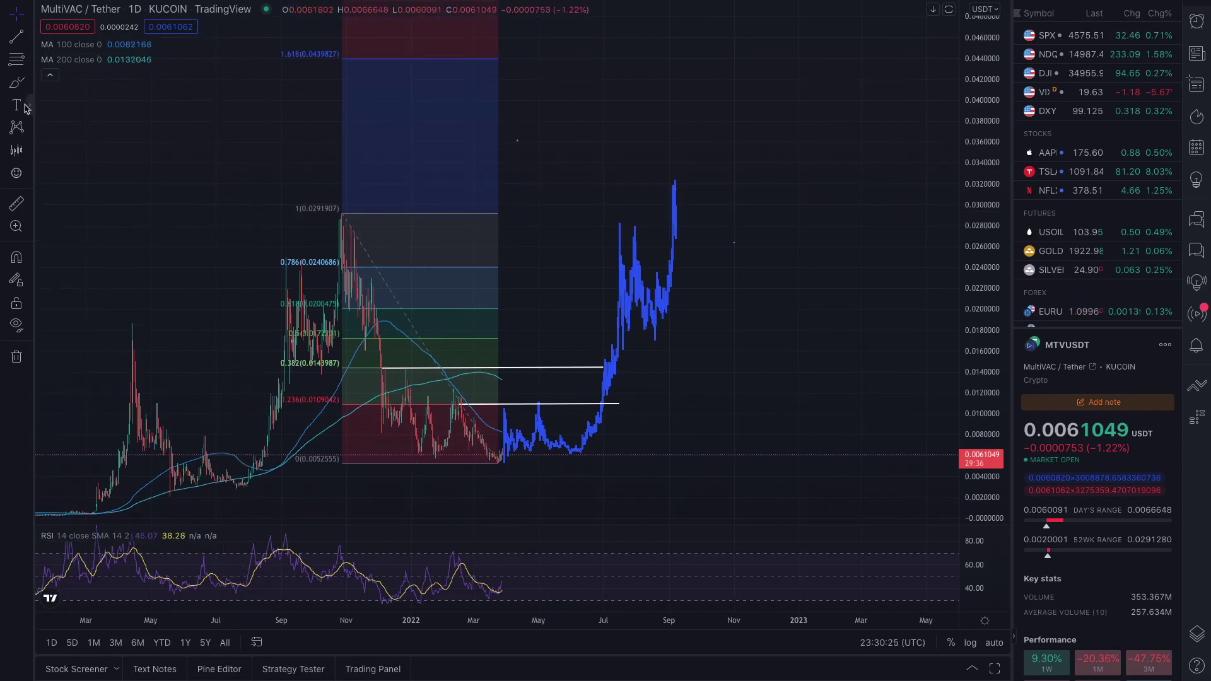
left_click(15, 37)
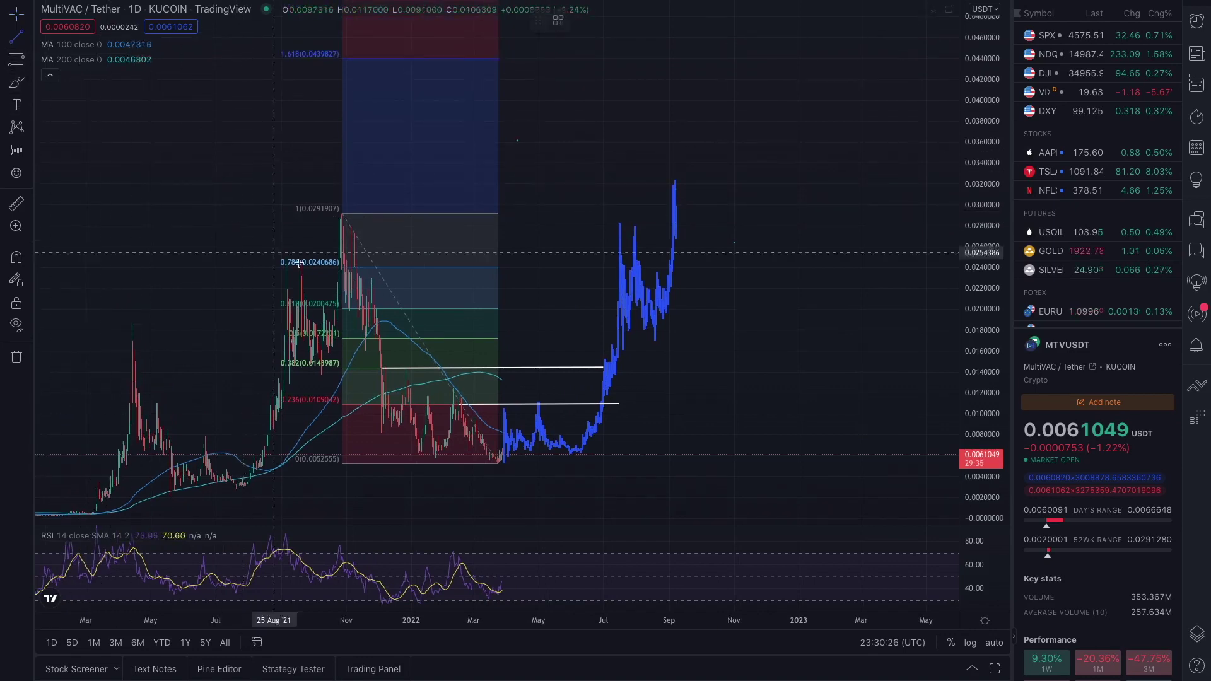
left_click(340, 217)
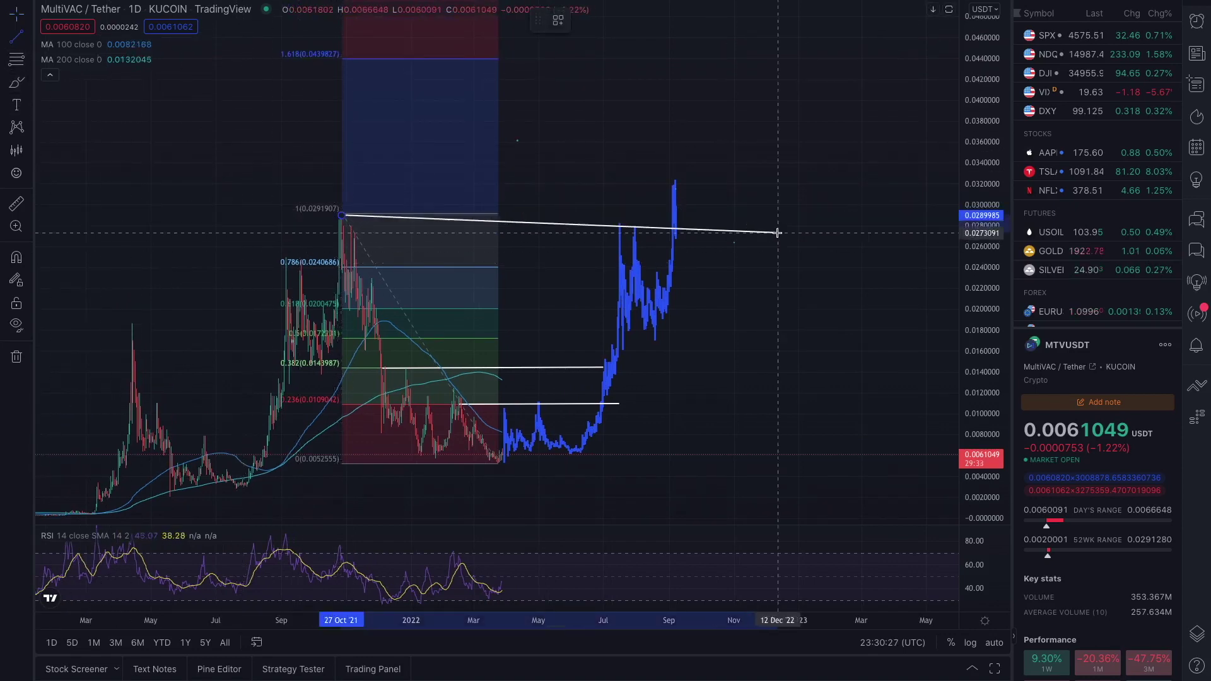
left_click(883, 217)
Step: Bracket the zone from about 0.040 to 0.067 with the brush, and circle the 0.10 area and the 4.236 Fib level
scroll(656, 171, "up", 1)
scroll(630, 177, "down", 3)
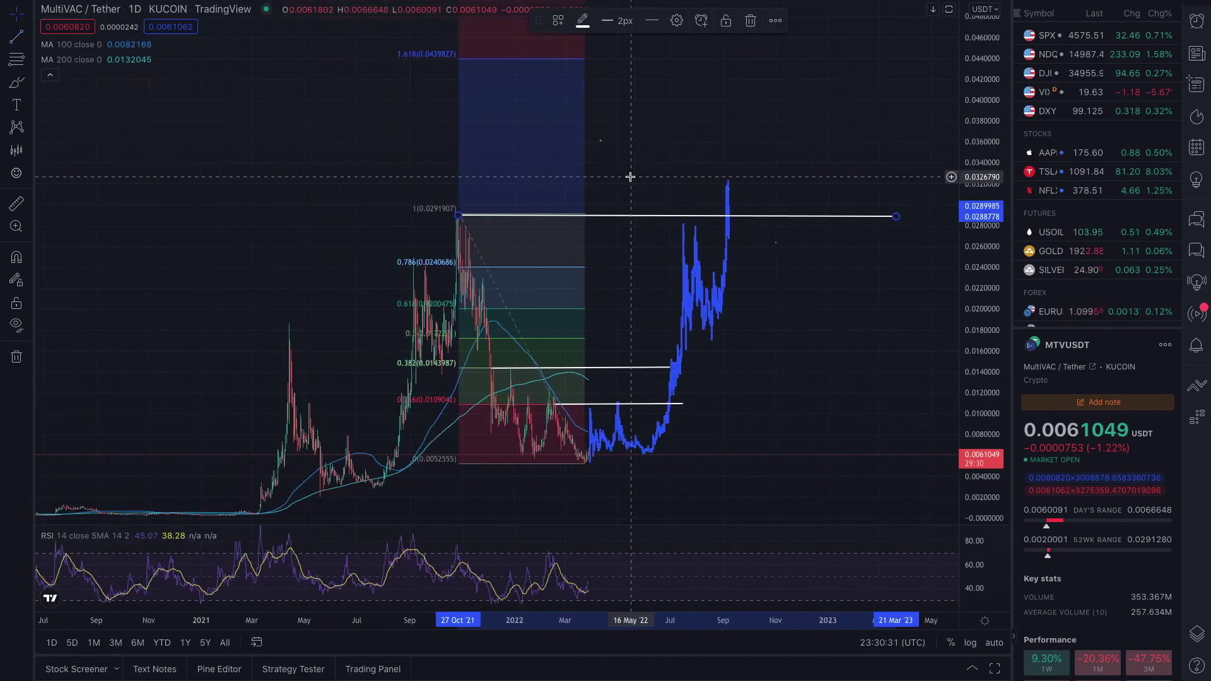
left_click_drag(607, 159, 581, 366)
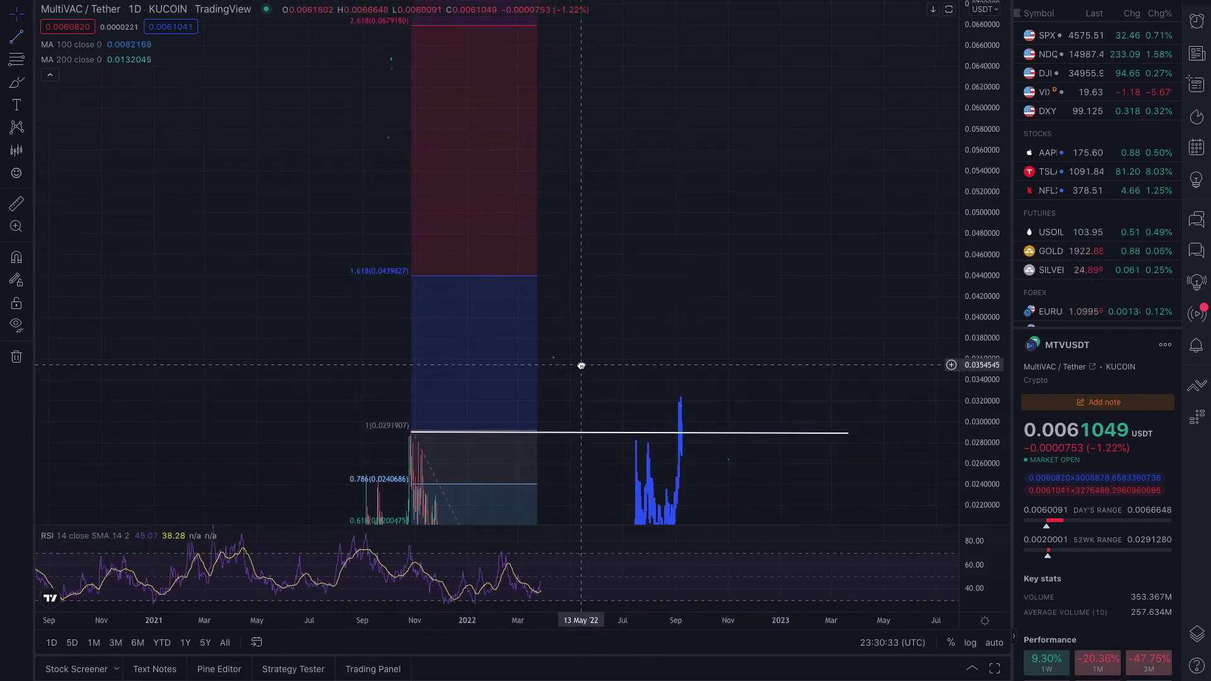
left_click_drag(991, 122, 981, 318)
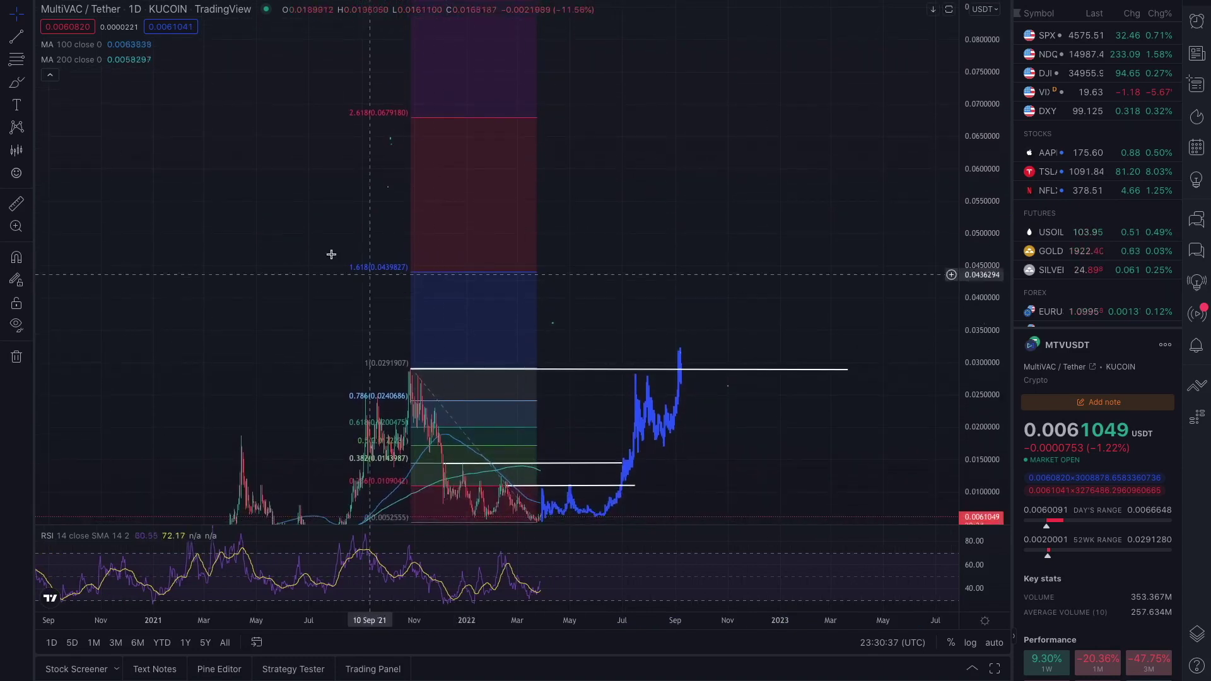
left_click(17, 86)
mouse_move(548, 120)
left_mouse_down()
mouse_move(576, 119)
mouse_move(618, 301)
mouse_move(532, 293)
left_mouse_up()
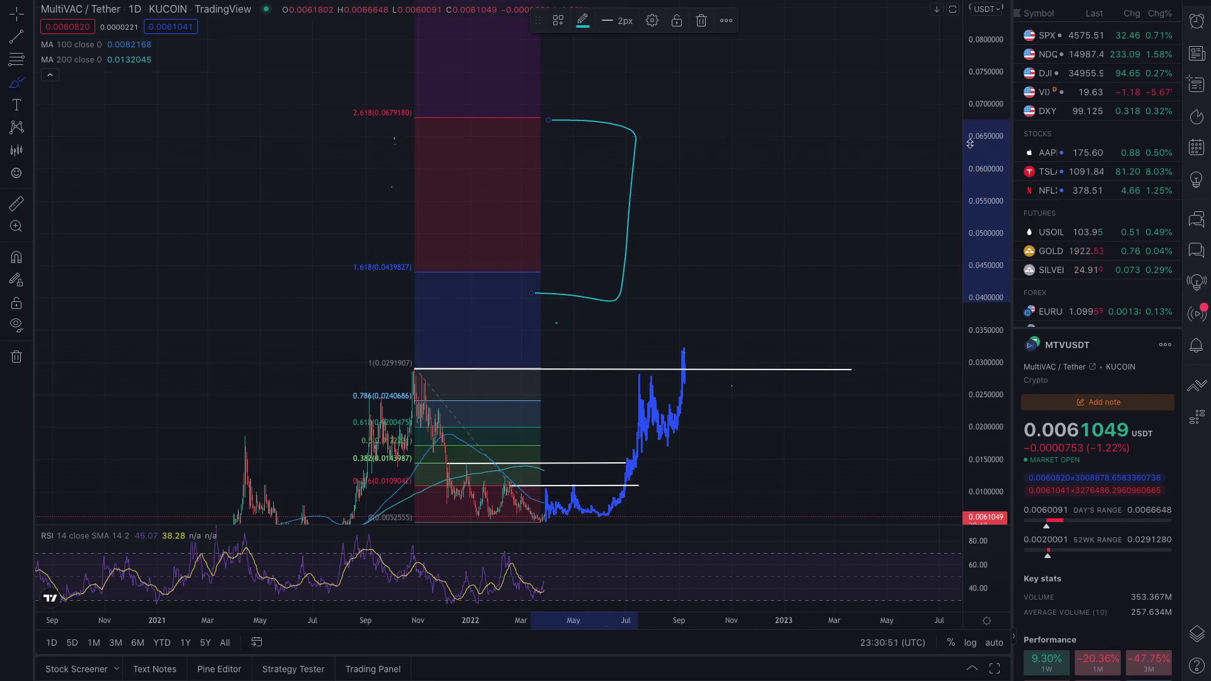
left_click_drag(997, 152, 970, 392)
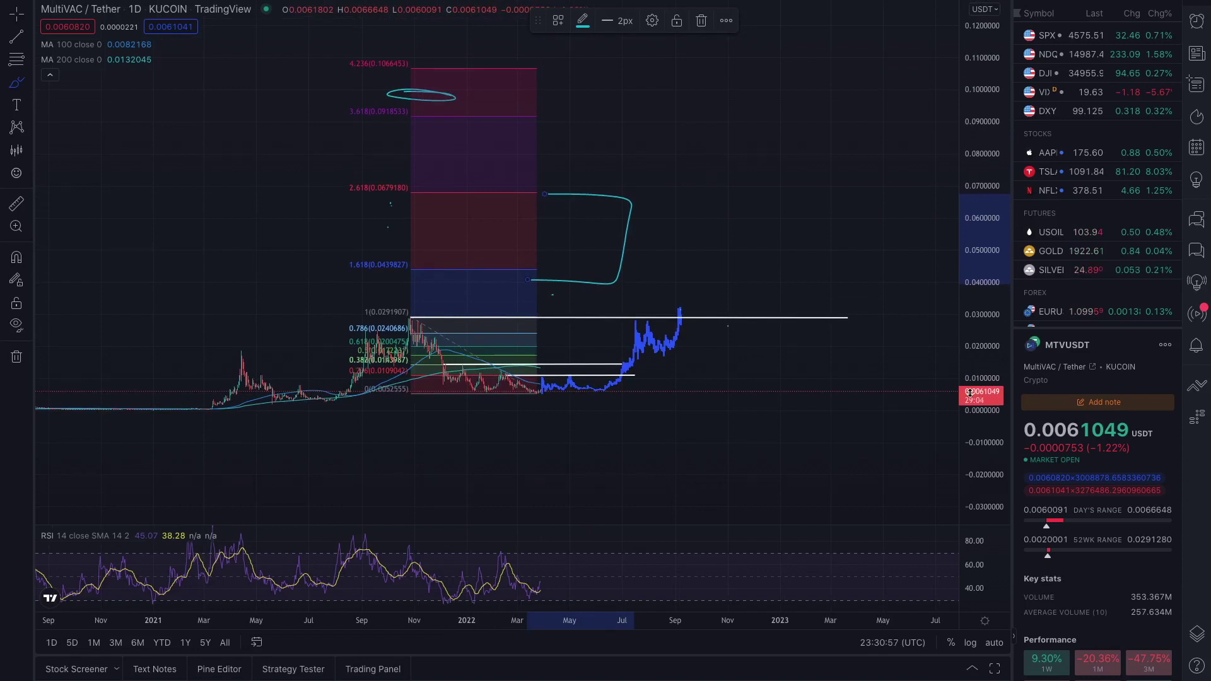
mouse_move(556, 70)
left_mouse_down()
mouse_move(473, 56)
mouse_move(419, 85)
mouse_move(548, 74)
mouse_move(530, 63)
left_mouse_up()
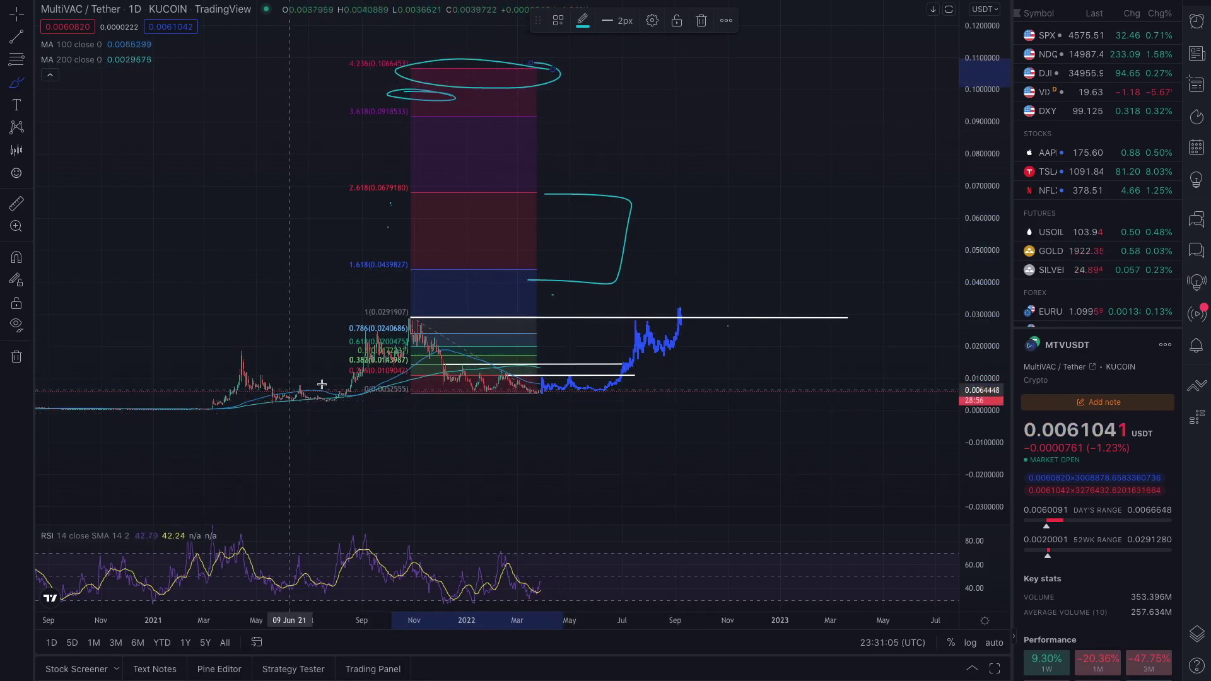
Step: Delete the blue projected bars pattern from the chart
scroll(454, 411, "down", 2)
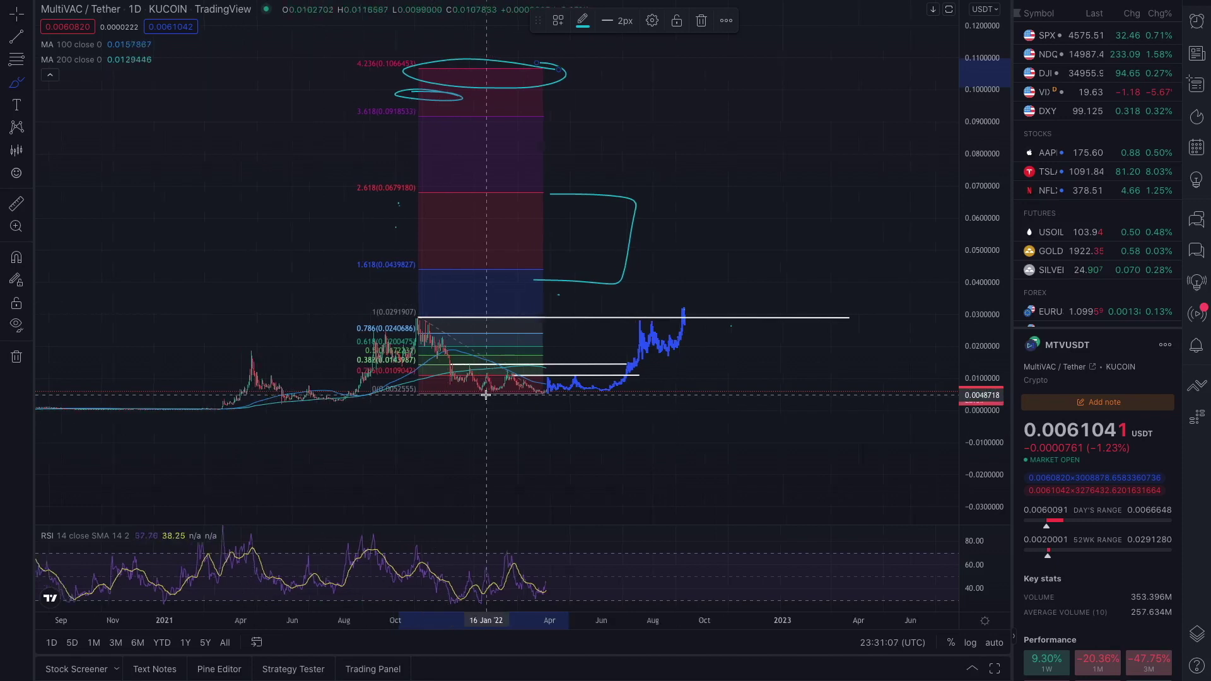
left_click_drag(981, 248, 983, 353)
scroll(781, 457, "up", 3)
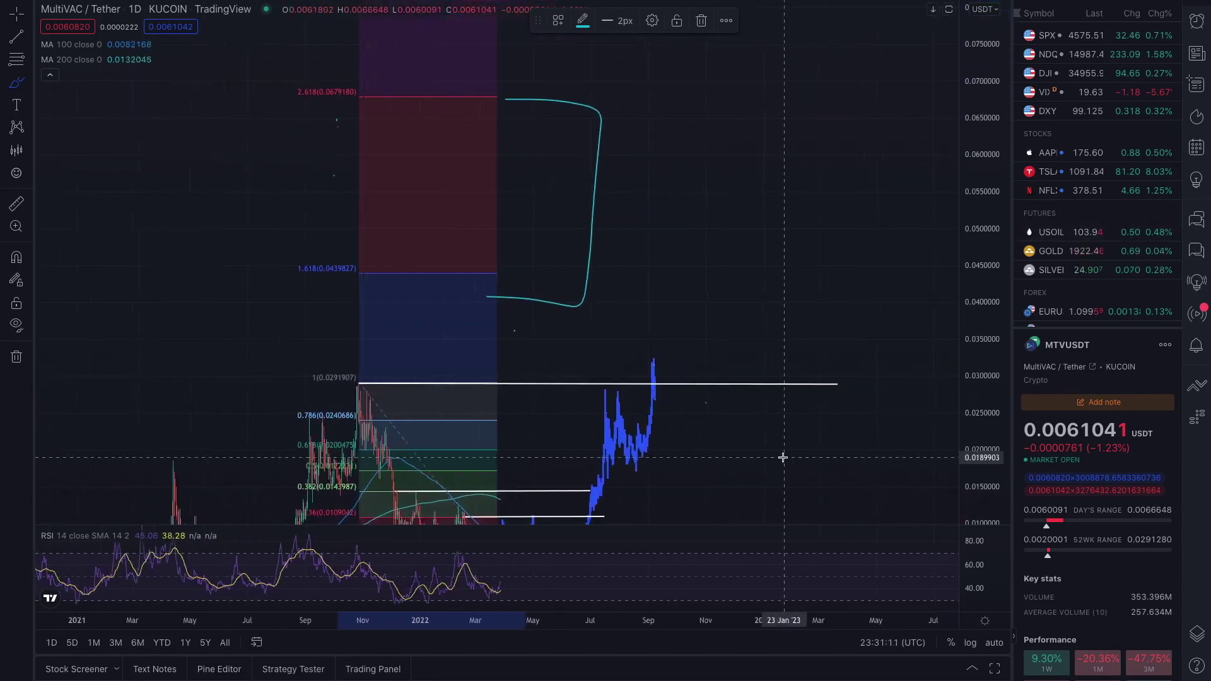
left_click_drag(698, 452, 621, 505)
scroll(586, 471, "up", 5)
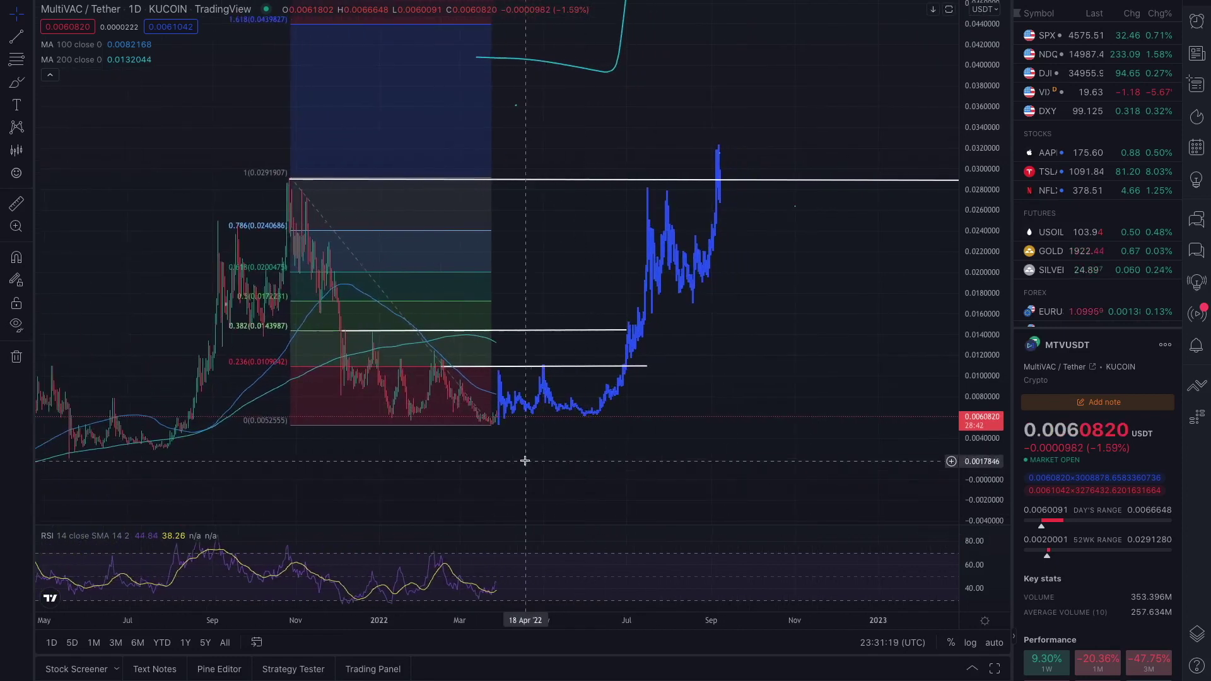
left_click_drag(481, 452, 581, 462)
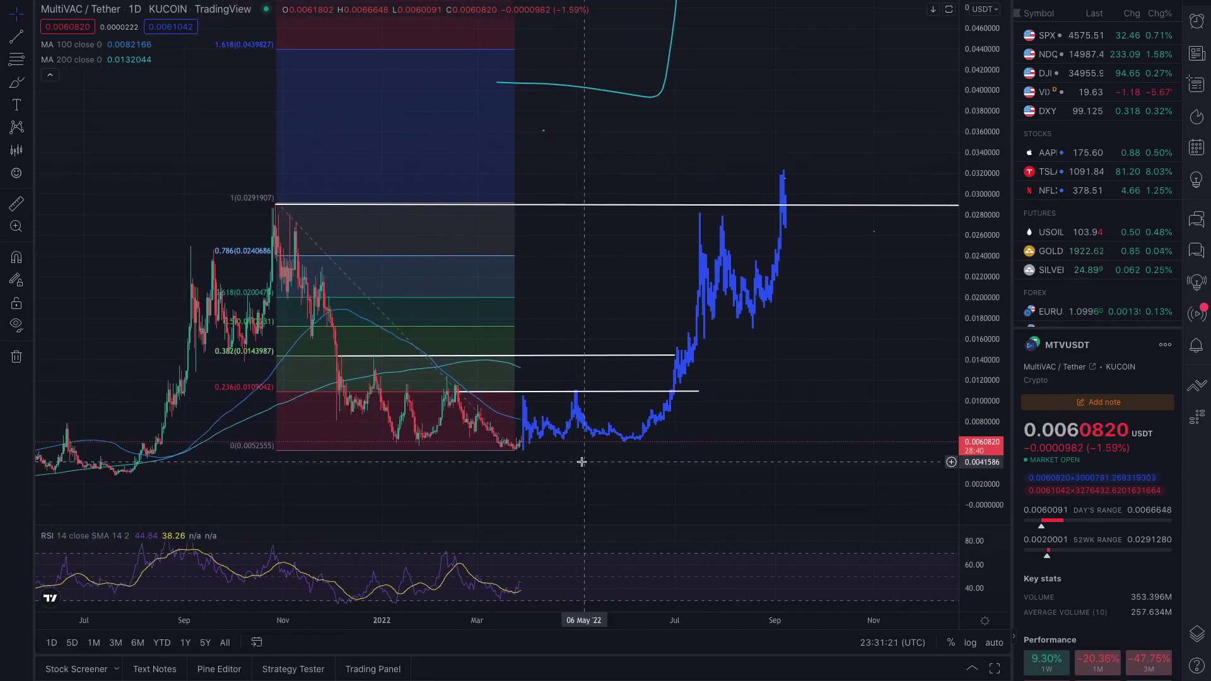
left_click(727, 279)
type("\\")
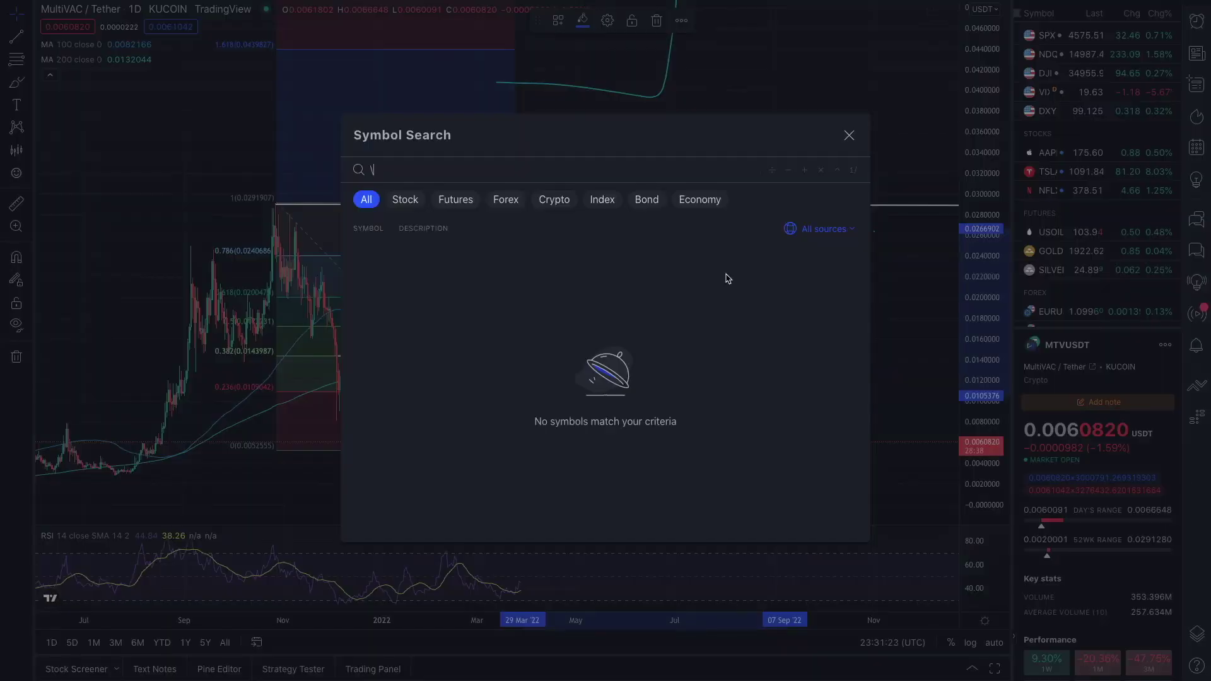
left_click(849, 139)
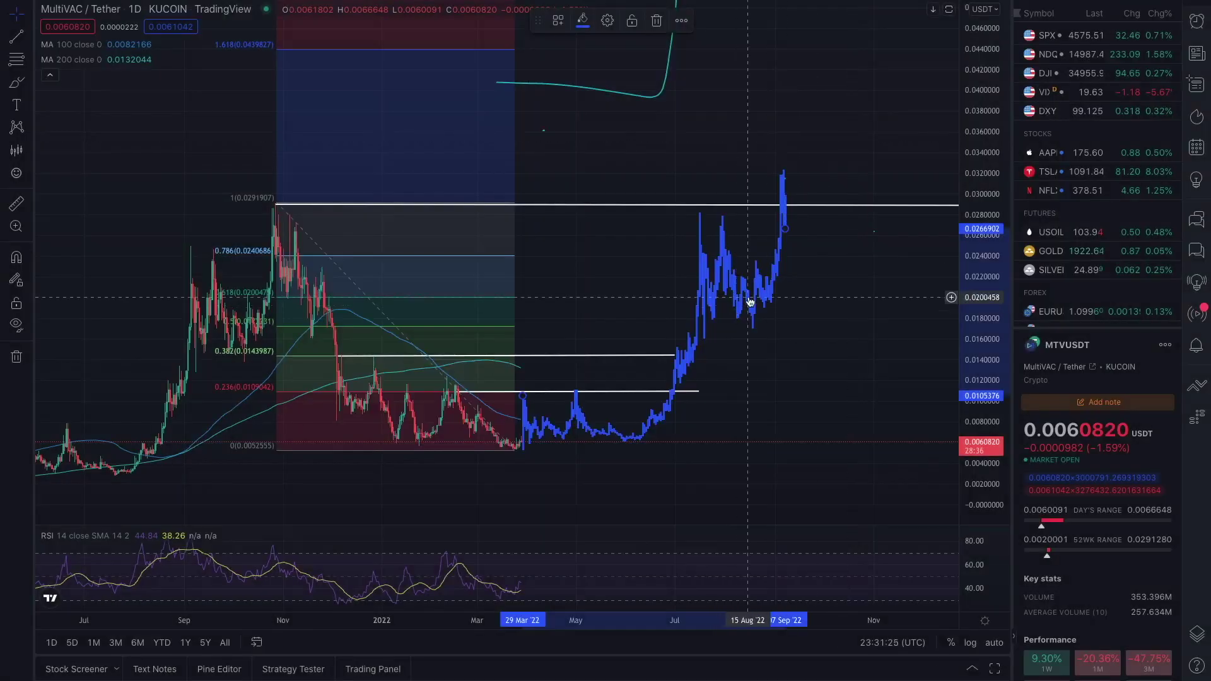
key("Delete")
Step: Try a descending trend line from 07 Feb '22 at about 0.0122 to 18 Apr '22 at about 0.0034, and delete it
scroll(473, 370, "right", 5)
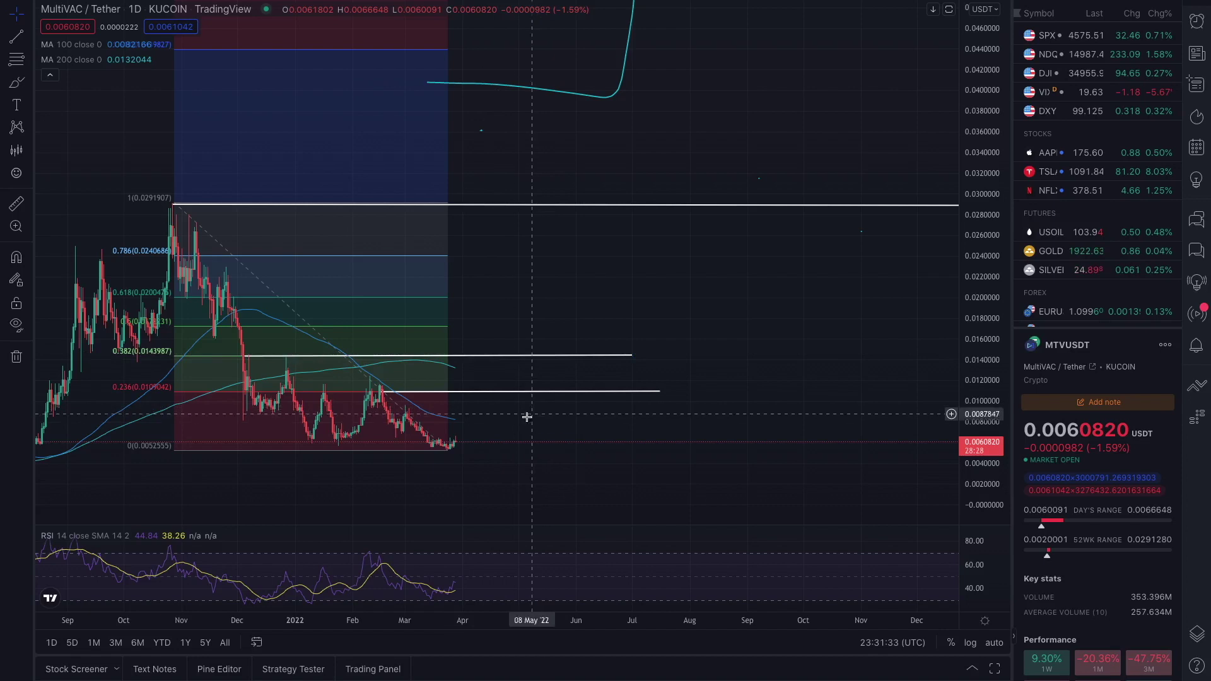
left_click(18, 37)
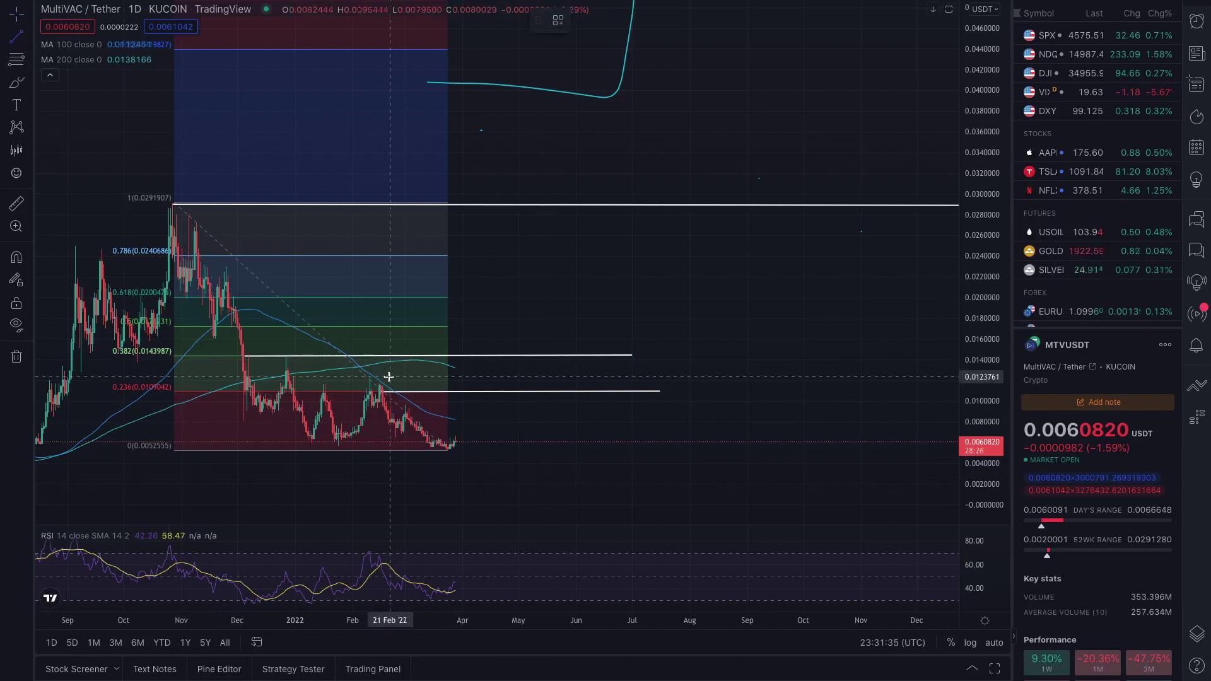
left_click(365, 378)
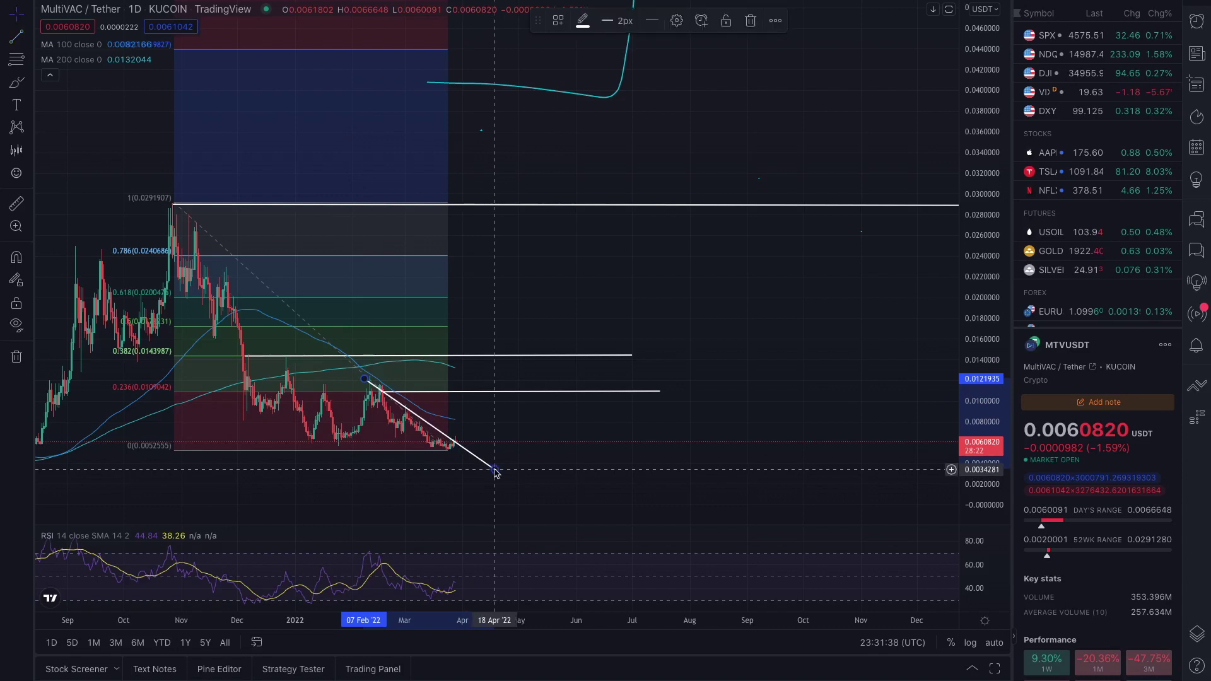
scroll(495, 469, "up", 3)
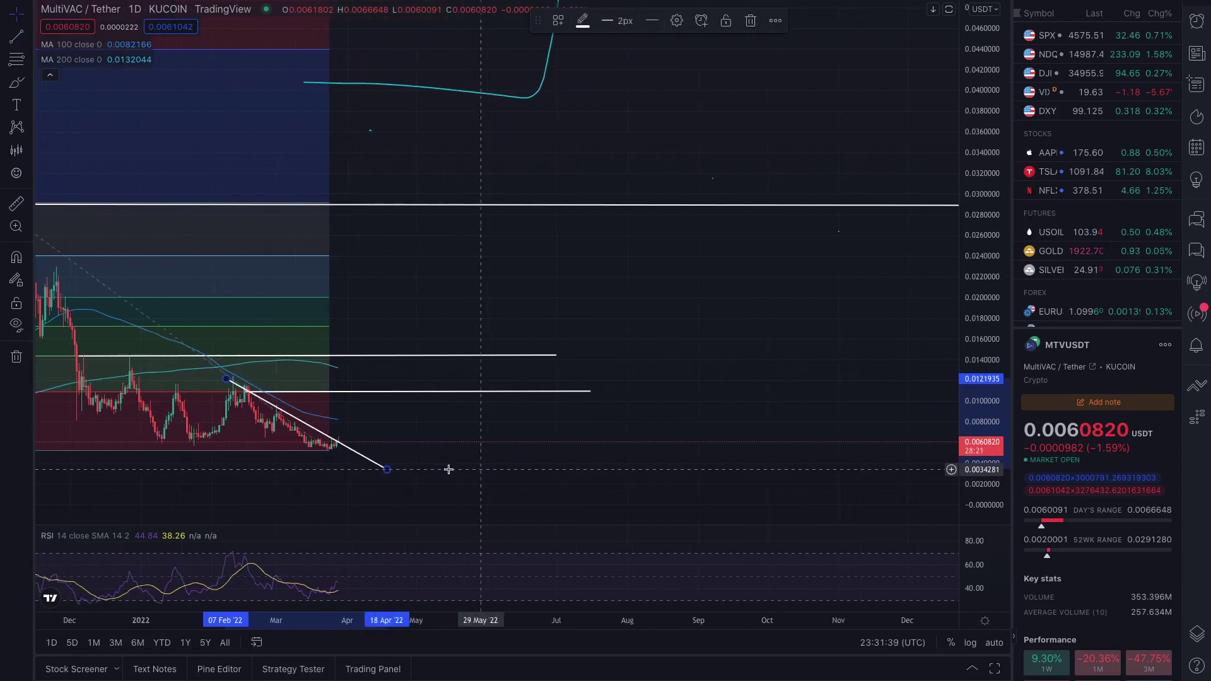
left_click(389, 471)
scroll(390, 472, "down", 3)
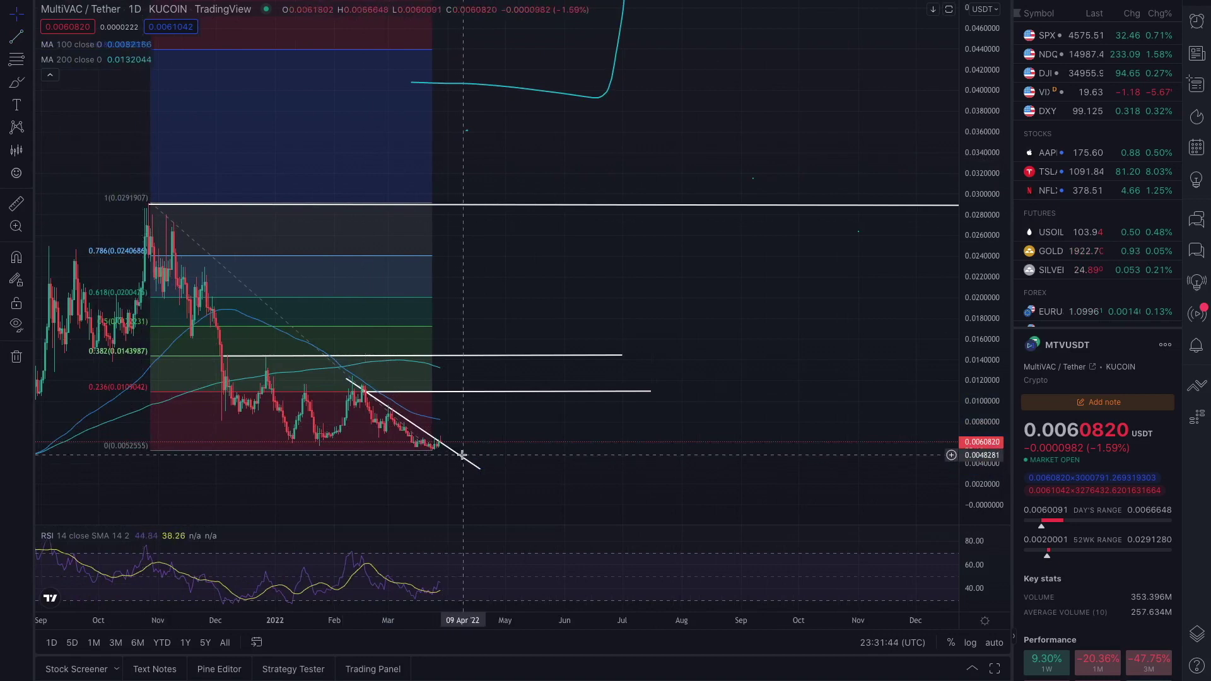
key("Delete")
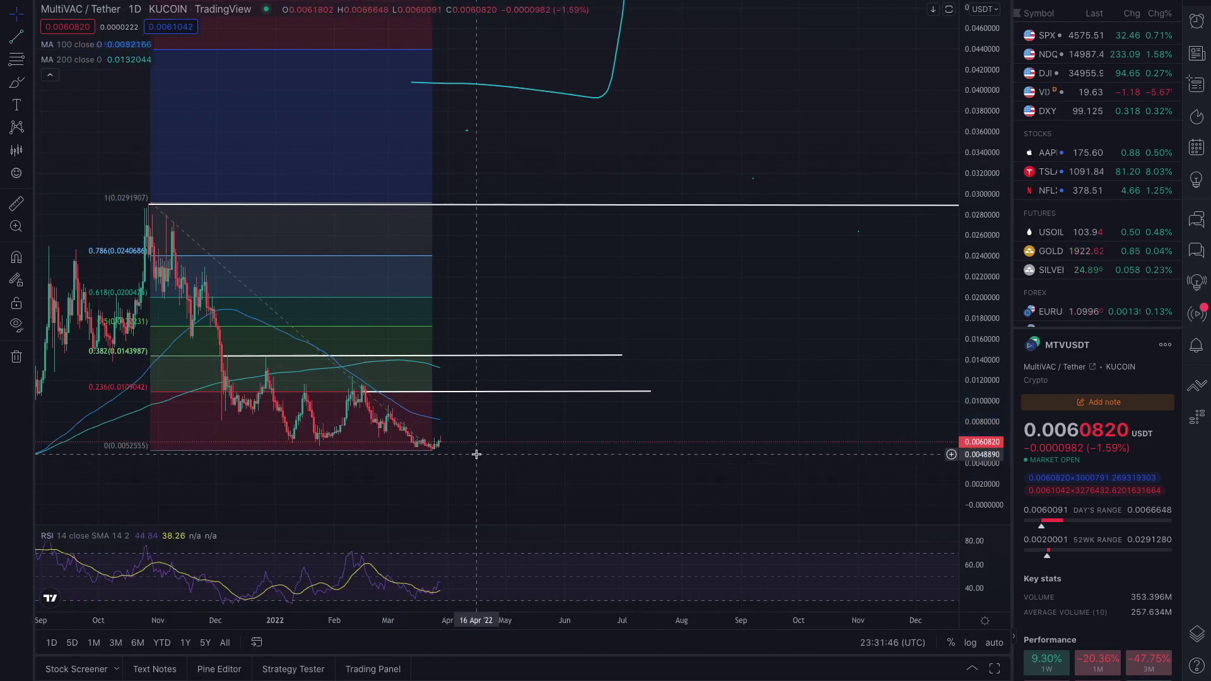